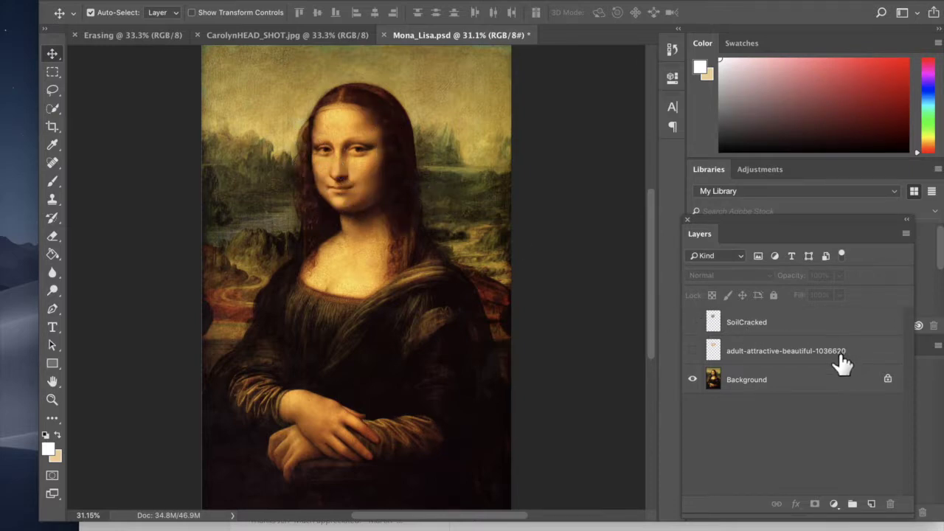
Step: Toggle the sample face and SoilCracked layers on and off to preview them over the painting
{"action": "left_click", "coordinate": [692, 350]}
{"action": "left_click", "coordinate": [692, 322]}
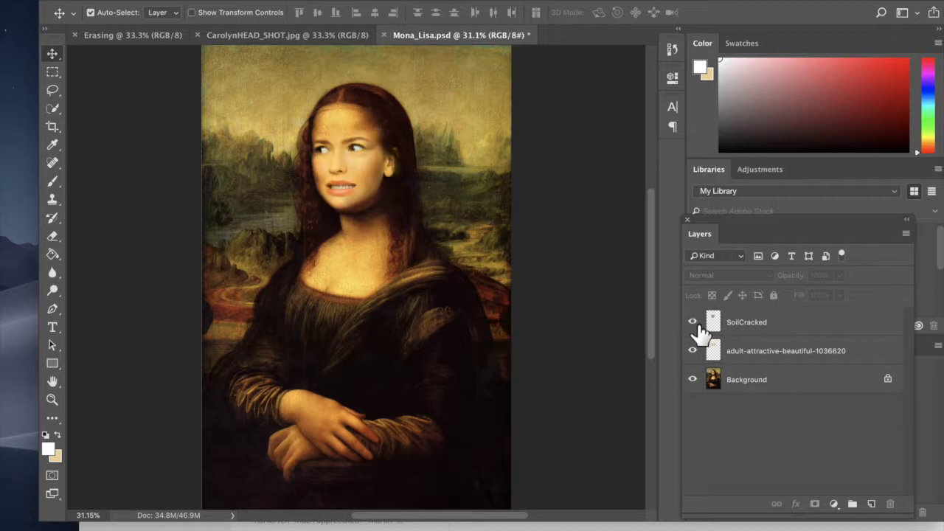
{"action": "left_click", "coordinate": [692, 322]}
{"action": "left_click", "coordinate": [693, 351]}
{"action": "left_click", "coordinate": [693, 351]}
{"action": "left_click", "coordinate": [693, 322]}
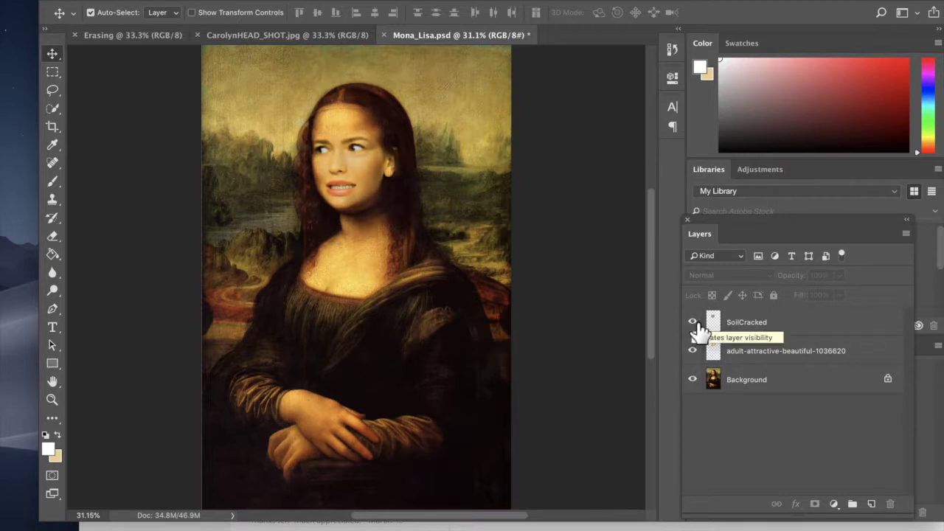
Step: Delete the adult-attractive face layer and the SoilCracked texture layer
{"action": "left_click", "coordinate": [859, 358]}
{"action": "left_click_drag", "start_coordinate": [861, 363], "coordinate": [890, 505]}
{"action": "left_click_drag", "start_coordinate": [860, 333], "coordinate": [891, 506]}
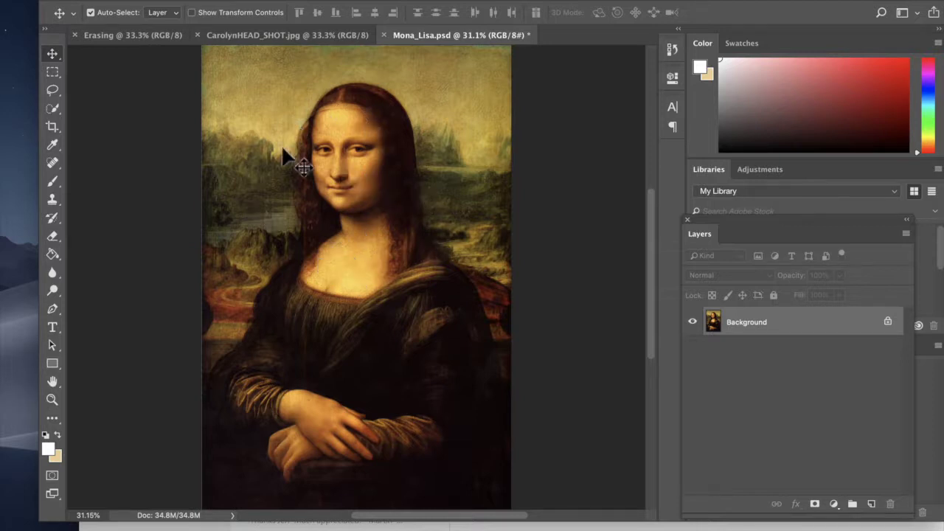
{"action": "left_click", "coordinate": [125, 0]}
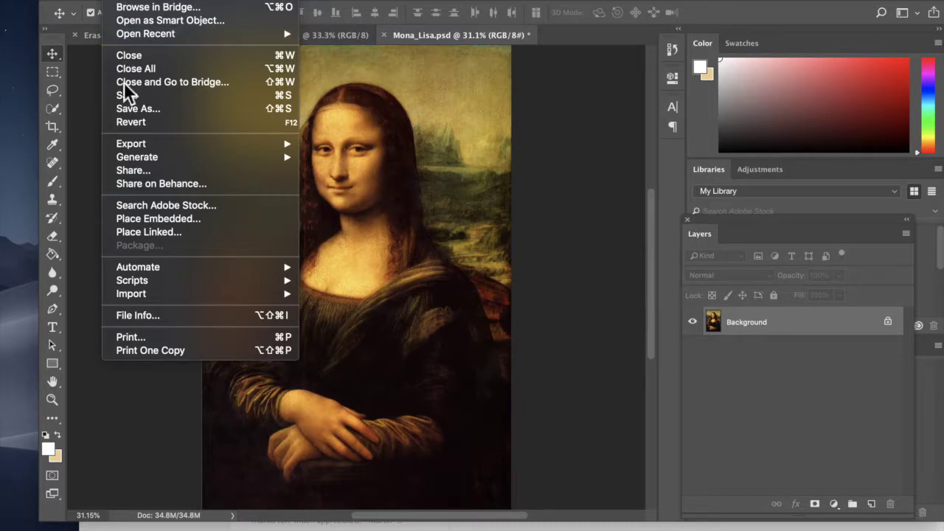
{"action": "left_click", "coordinate": [130, 218]}
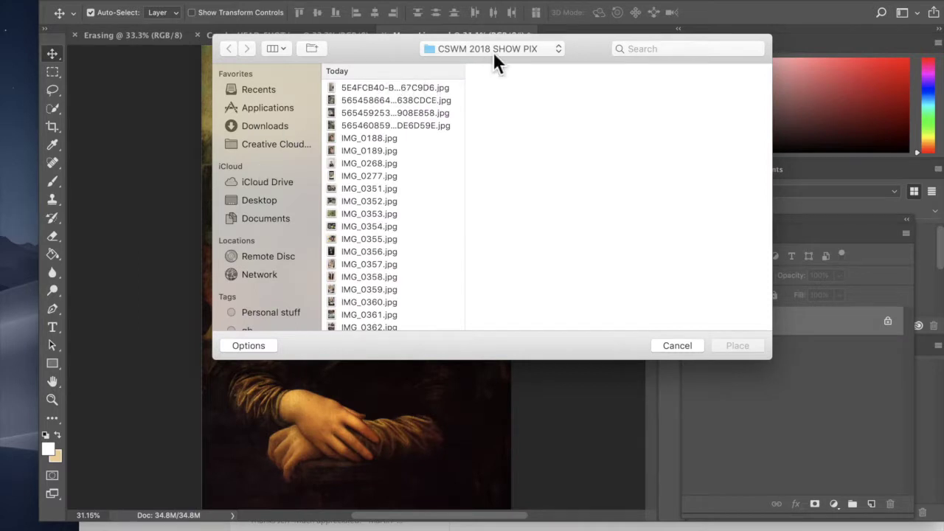
{"action": "left_click", "coordinate": [493, 50]}
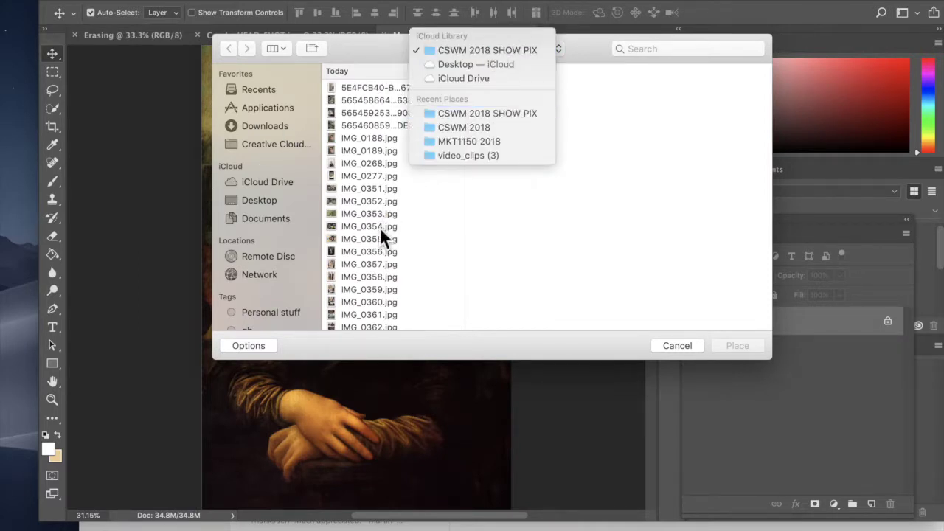
{"action": "left_click", "coordinate": [439, 263]}
{"action": "left_click", "coordinate": [397, 150]}
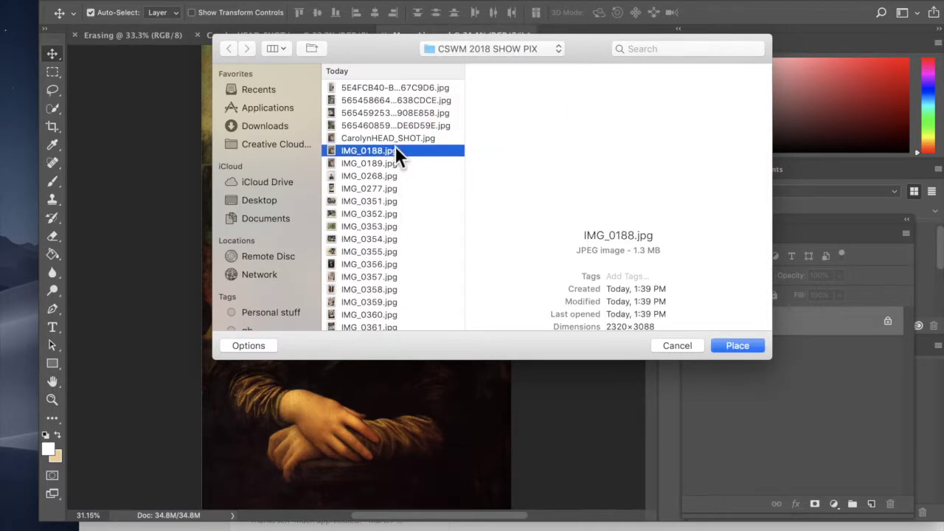
{"action": "left_click", "coordinate": [414, 141]}
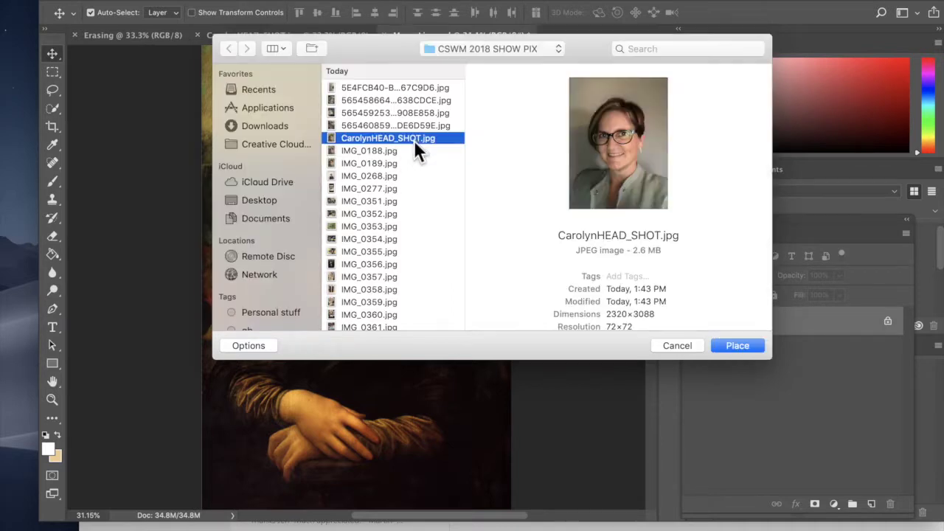
{"action": "left_click", "coordinate": [735, 346]}
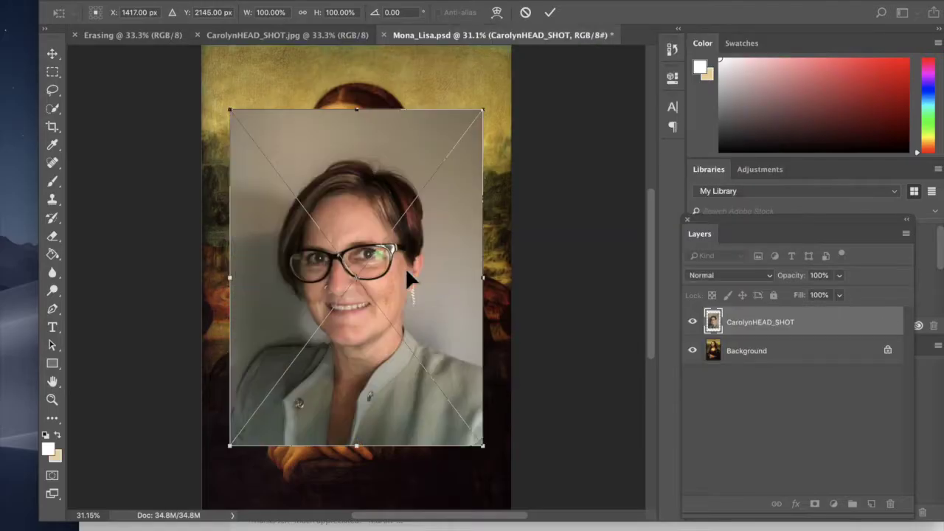
{"action": "left_click_drag", "start_coordinate": [376, 273], "coordinate": [378, 252]}
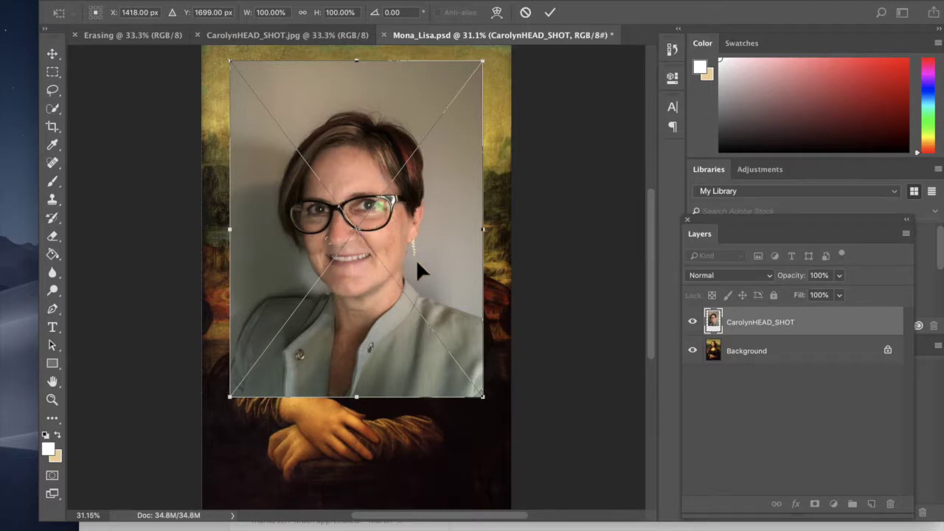
{"action": "key", "text": "Return"}
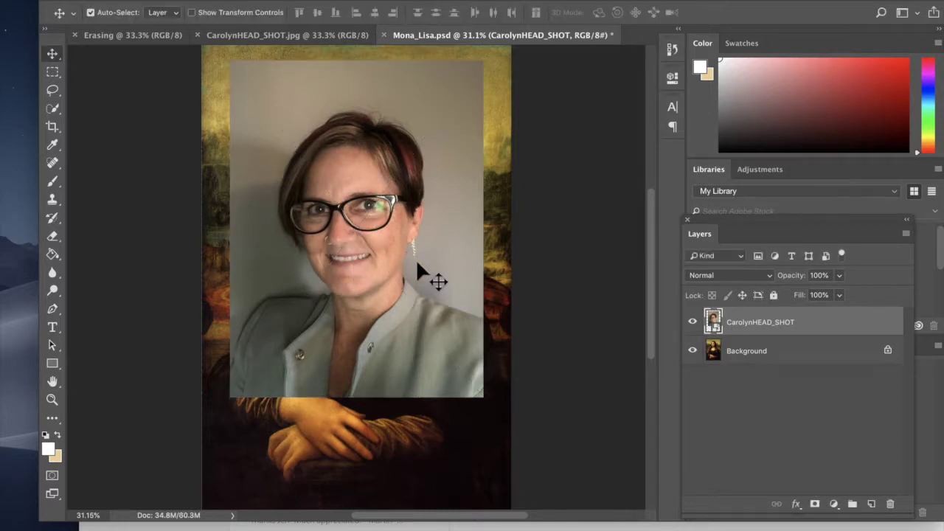
{"action": "key", "text": "BackSpace"}
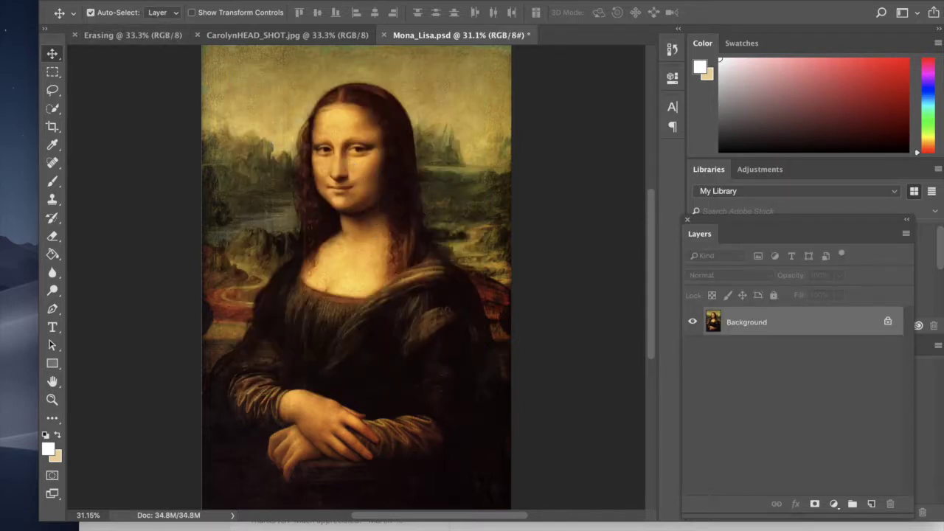
Step: Place the headshot JPG into the painting as an embedded layer
{"action": "left_click", "coordinate": [122, 1]}
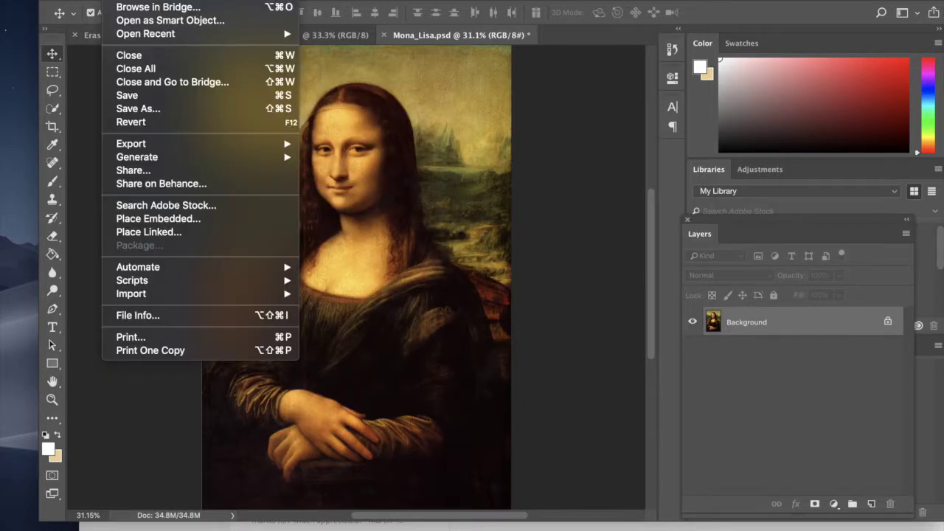
{"action": "left_click", "coordinate": [129, 220]}
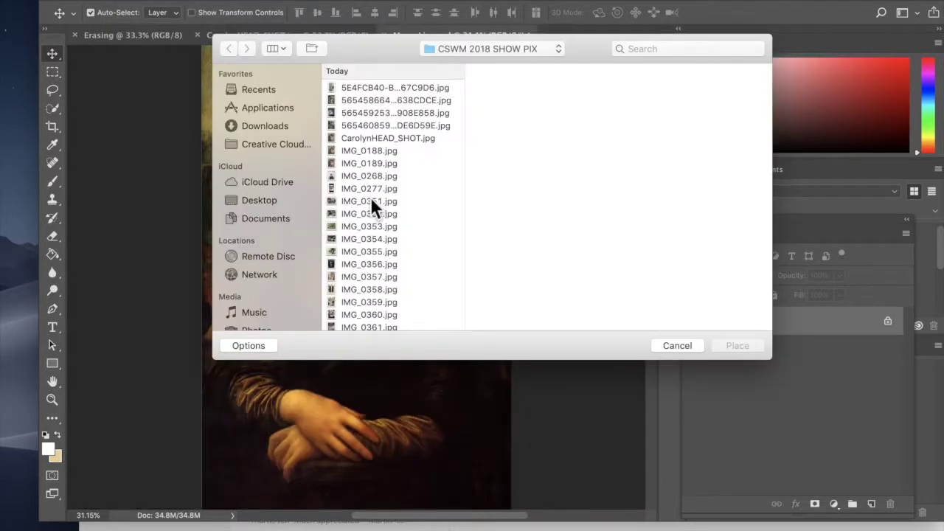
{"action": "left_click", "coordinate": [403, 140]}
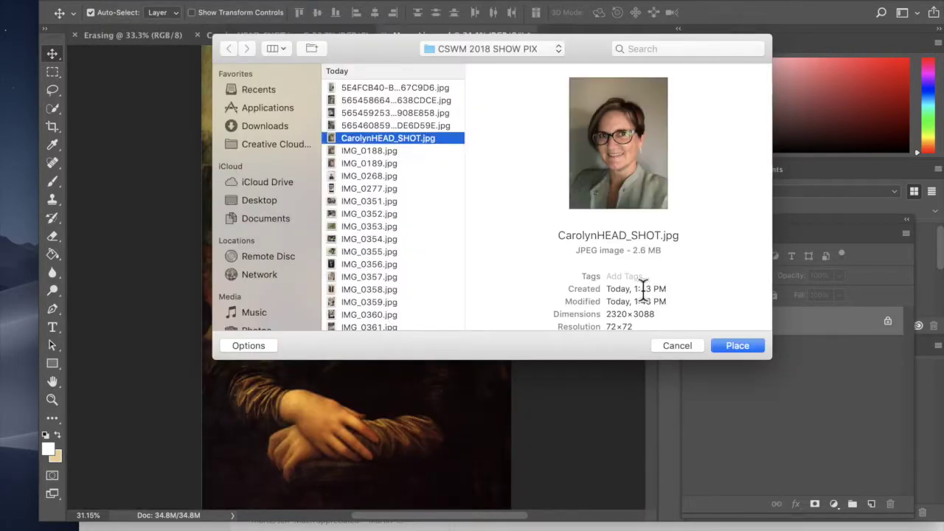
{"action": "left_click", "coordinate": [723, 345]}
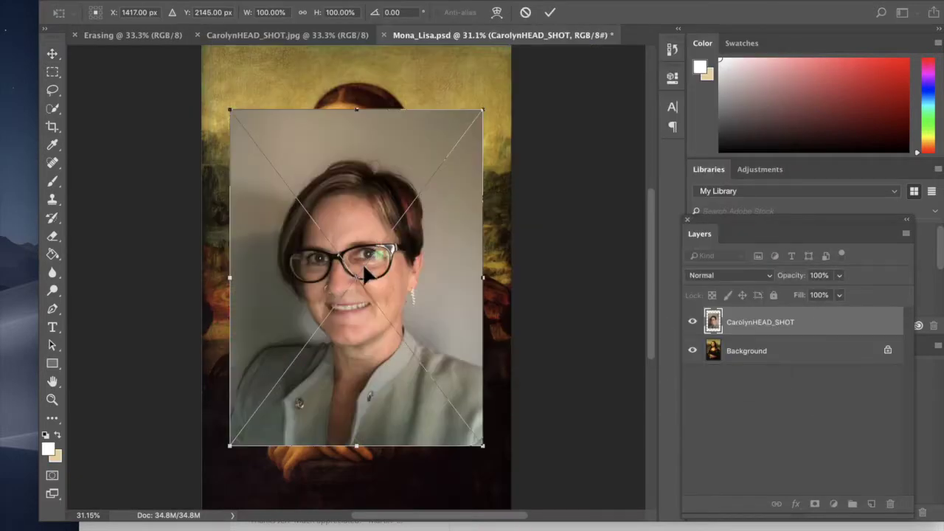
Step: Drag the headshot up over Mona Lisa's face, commit it, and reposition the Layers panel
{"action": "left_click_drag", "start_coordinate": [352, 258], "coordinate": [367, 226]}
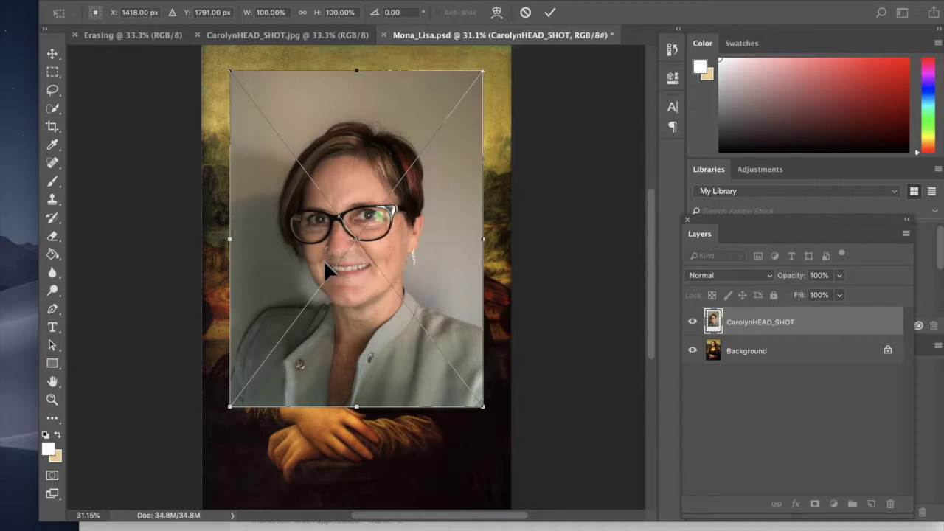
{"action": "key", "text": "Return"}
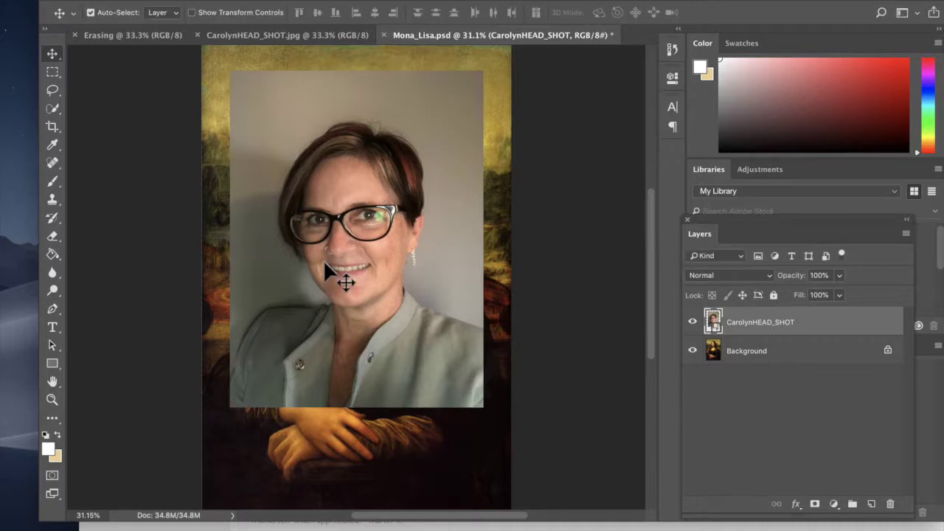
{"action": "mouse_move", "coordinate": [387, 269]}
{"action": "left_mouse_down"}
{"action": "mouse_move", "coordinate": [372, 266]}
{"action": "mouse_move", "coordinate": [396, 263]}
{"action": "left_mouse_up"}
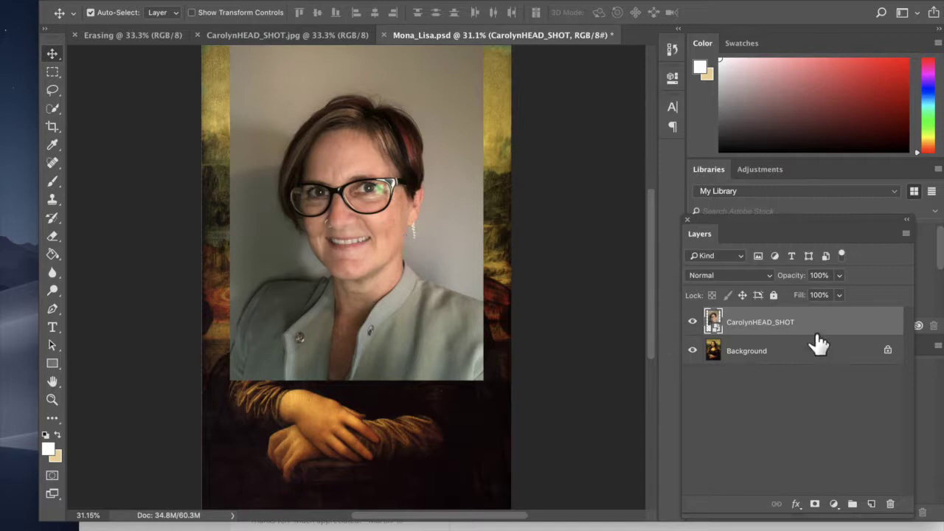
{"action": "left_click_drag", "start_coordinate": [761, 223], "coordinate": [613, 163]}
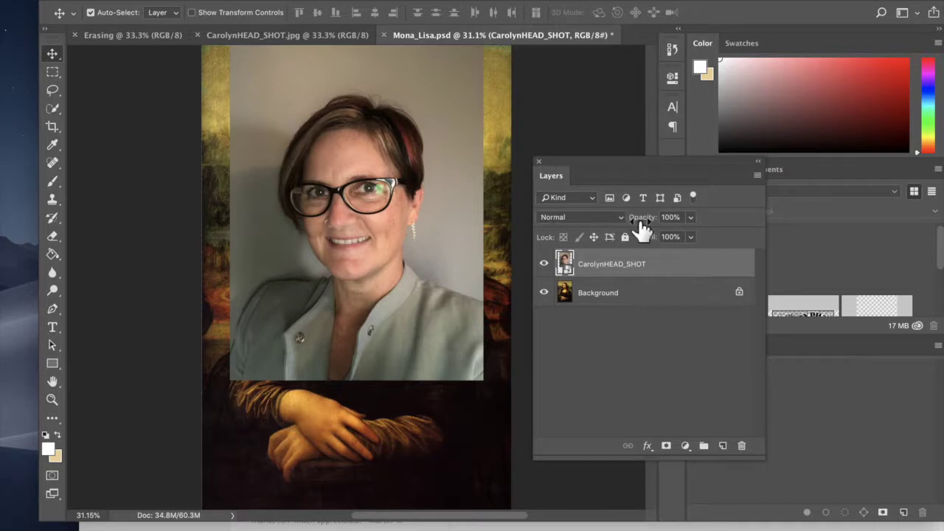
Step: Try Multiply blend mode, revert to Normal, and set the headshot layer opacity to 52%
{"action": "left_click", "coordinate": [587, 218]}
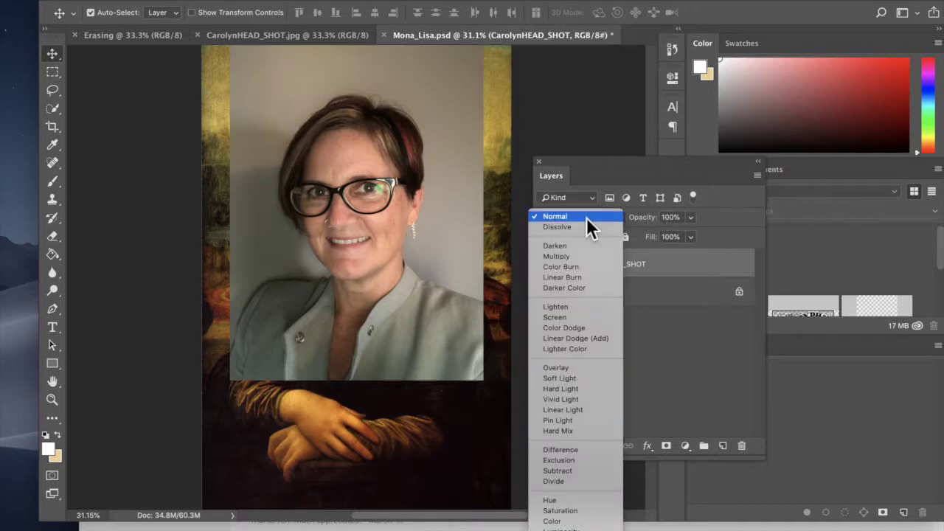
{"action": "left_click", "coordinate": [577, 261]}
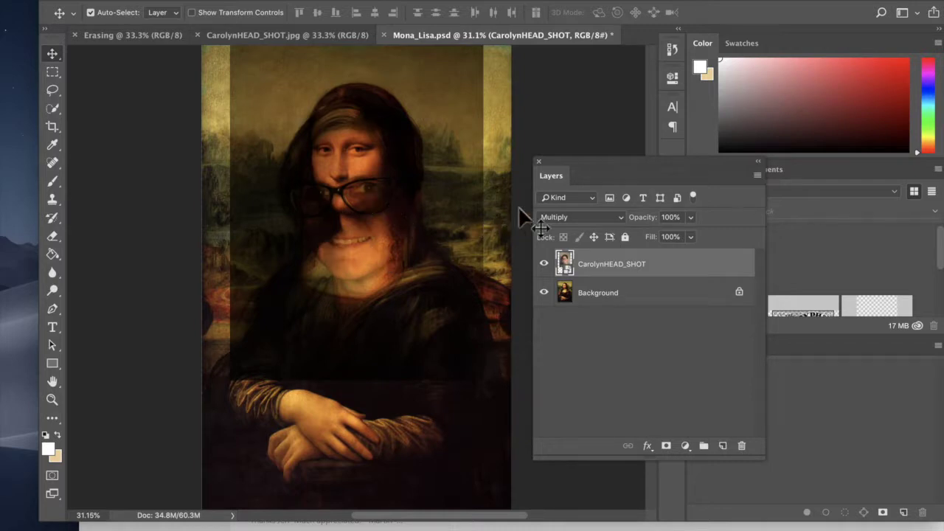
{"action": "left_click", "coordinate": [603, 217]}
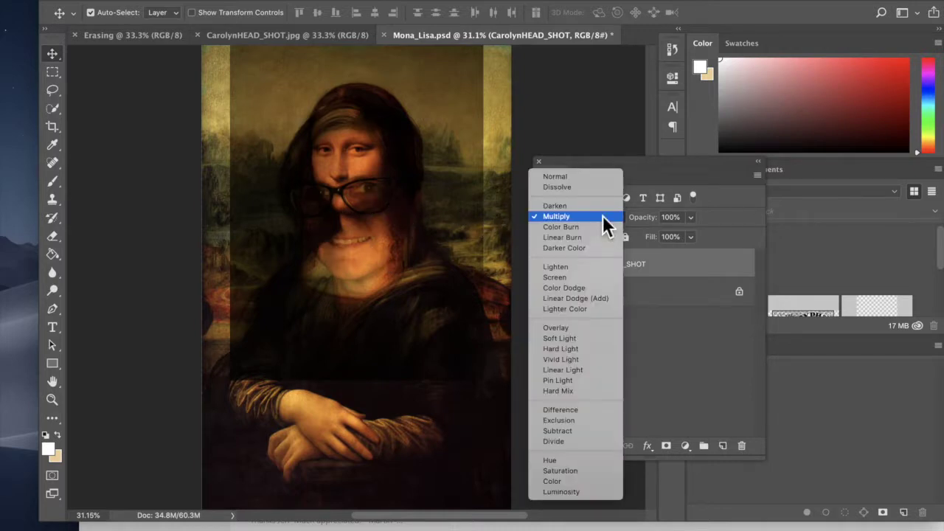
{"action": "left_click", "coordinate": [602, 177]}
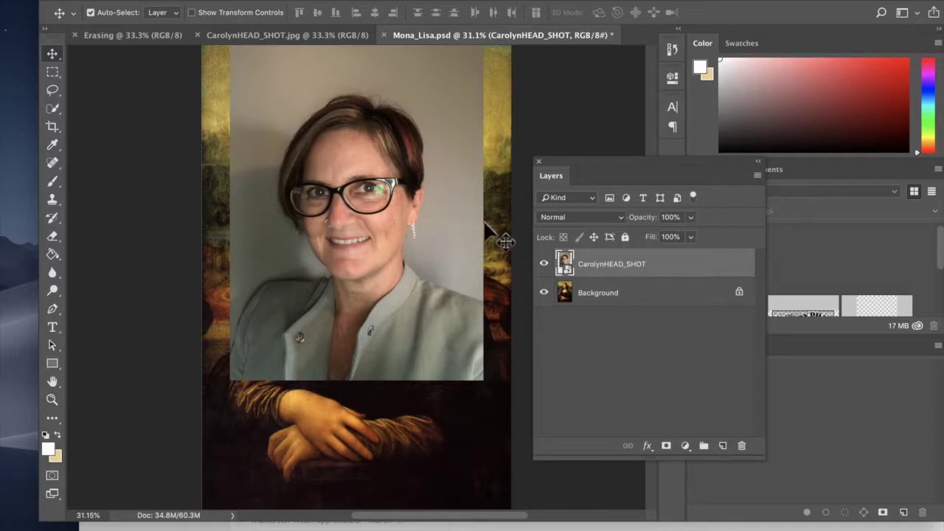
{"action": "left_click", "coordinate": [691, 217]}
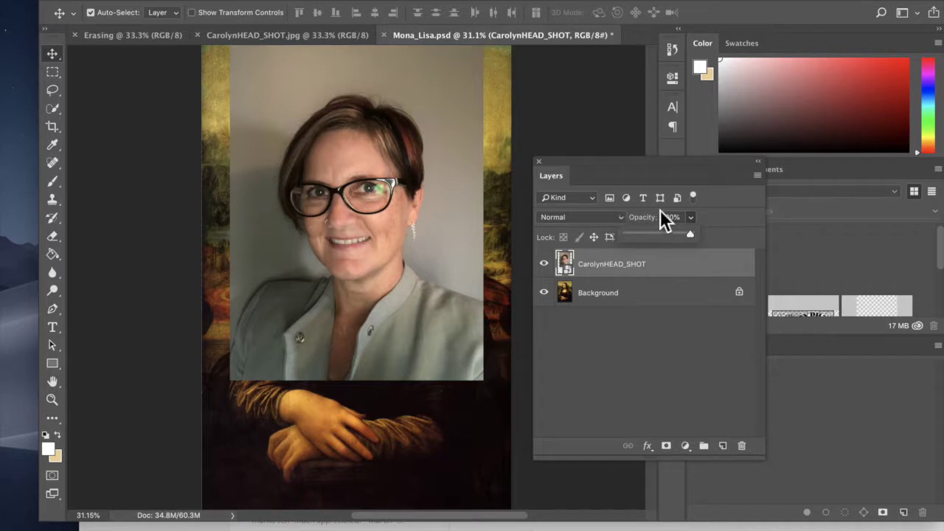
{"action": "left_click_drag", "start_coordinate": [692, 238], "coordinate": [680, 238]}
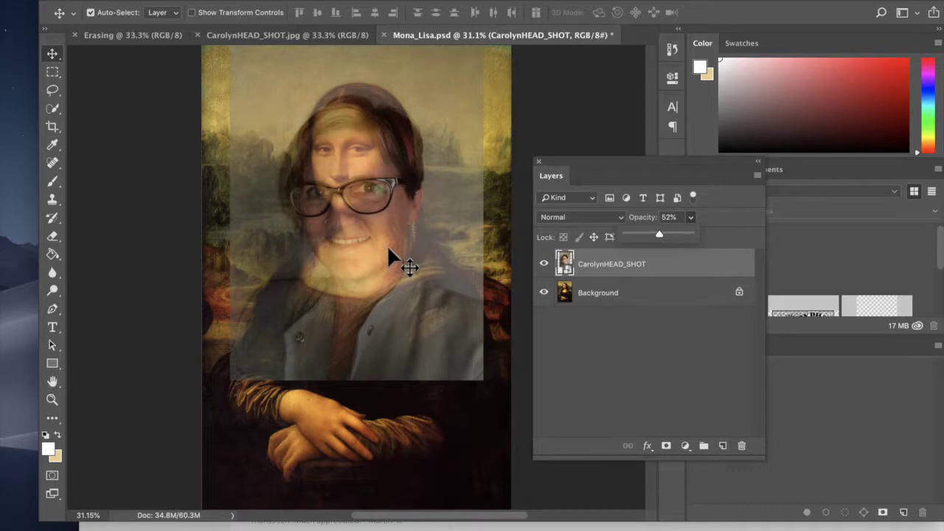
{"action": "left_click_drag", "start_coordinate": [572, 161], "coordinate": [571, 144]}
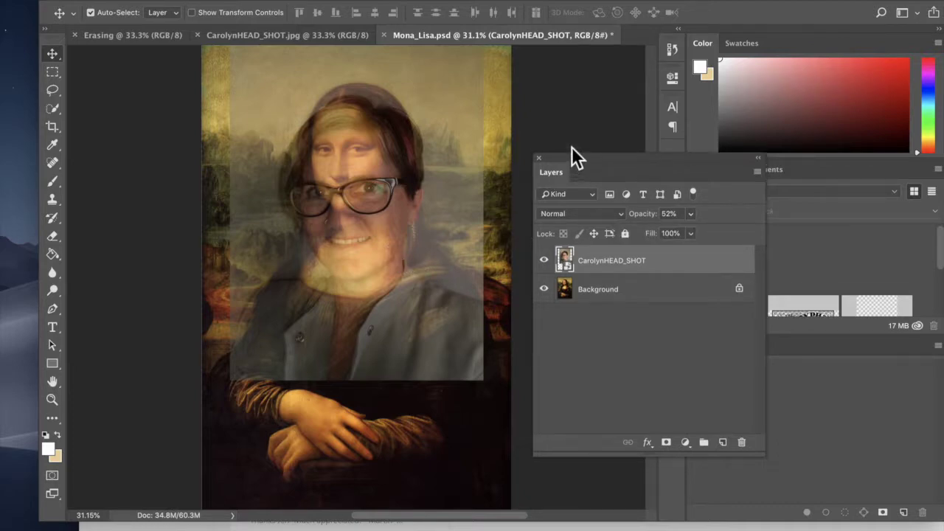
Step: Align the headshot with the face, disable Auto-Select, and start a Free Transform at 100%
{"action": "mouse_move", "coordinate": [354, 205]}
{"action": "left_mouse_down"}
{"action": "mouse_move", "coordinate": [372, 234]}
{"action": "mouse_move", "coordinate": [334, 206]}
{"action": "mouse_move", "coordinate": [365, 208]}
{"action": "mouse_move", "coordinate": [363, 189]}
{"action": "left_mouse_up"}
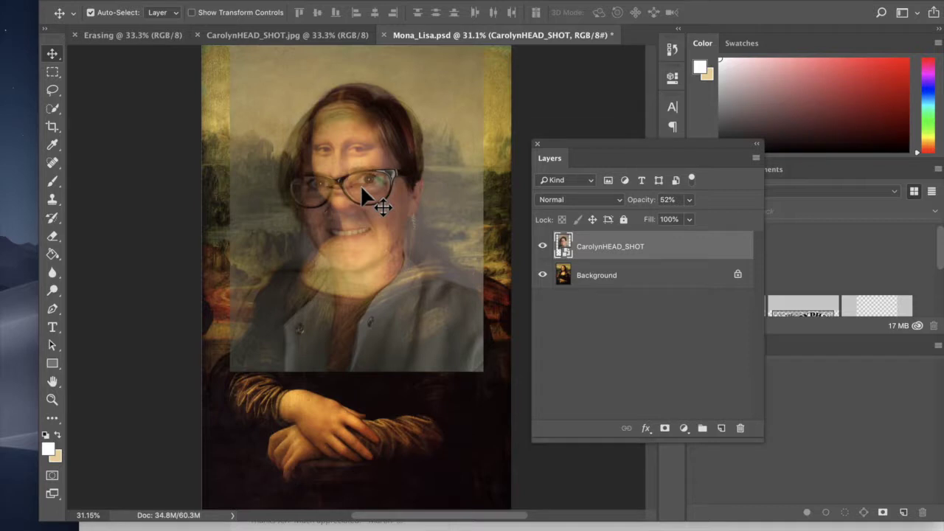
{"action": "key", "text": "super"}
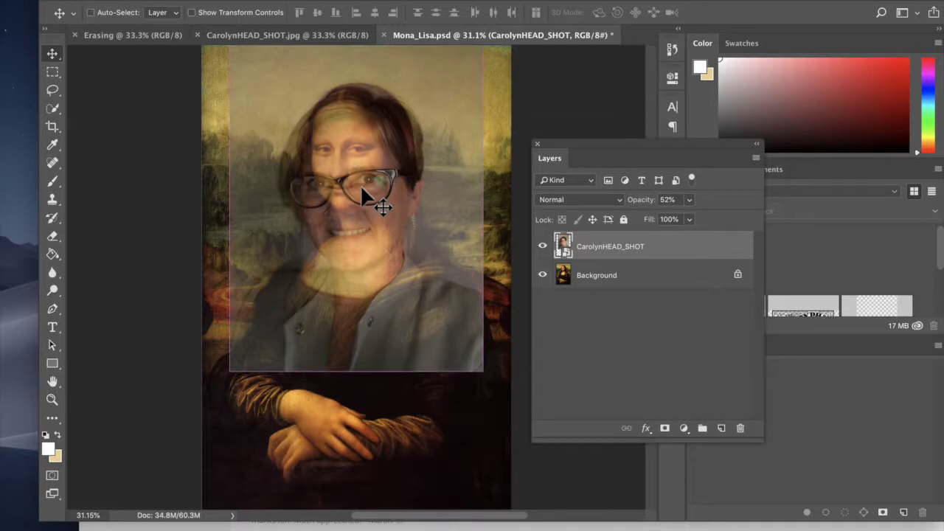
{"action": "key", "text": "super+t"}
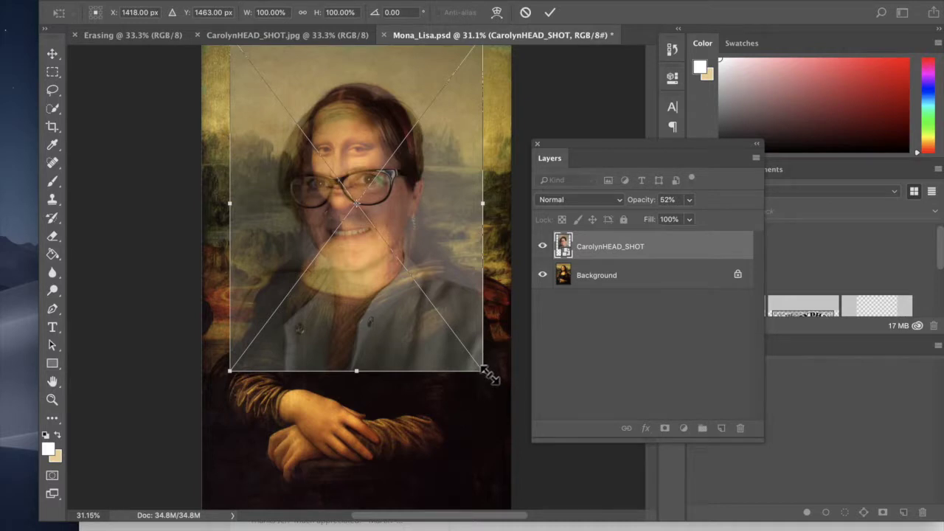
{"action": "mouse_move", "coordinate": [483, 370]}
{"action": "left_mouse_down"}
{"action": "mouse_move", "coordinate": [376, 362]}
{"action": "mouse_move", "coordinate": [501, 359]}
{"action": "mouse_move", "coordinate": [377, 359]}
{"action": "mouse_move", "coordinate": [486, 361]}
{"action": "mouse_move", "coordinate": [477, 358]}
{"action": "left_mouse_up"}
{"action": "key", "text": "super+z"}
{"action": "left_click", "coordinate": [432, 1]}
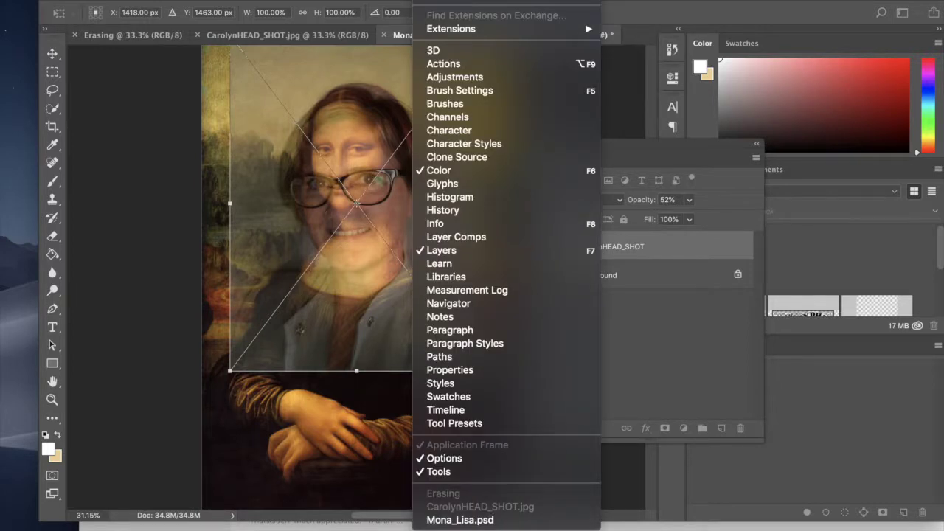
Step: Show the History panel, then scale the headshot to about 75% and centre it over the face
{"action": "left_click", "coordinate": [441, 210]}
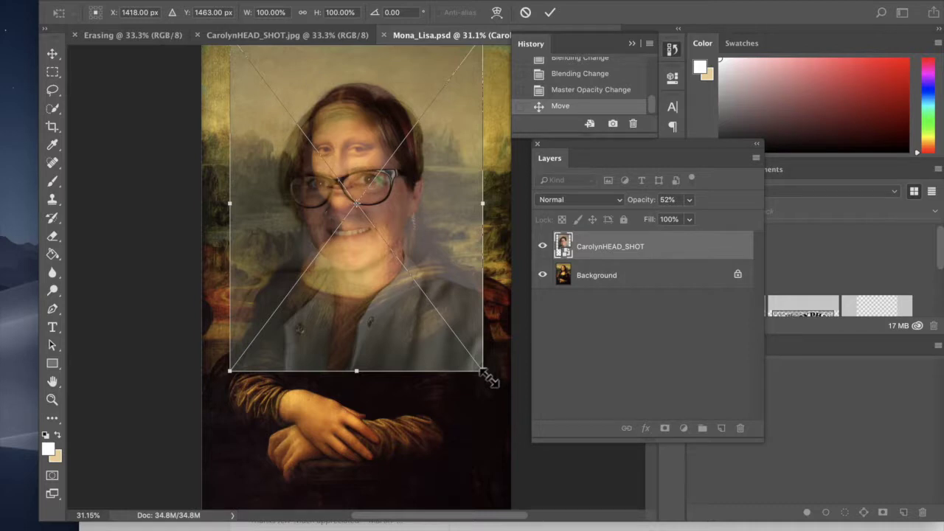
{"action": "left_click_drag", "start_coordinate": [476, 367], "coordinate": [420, 292]}
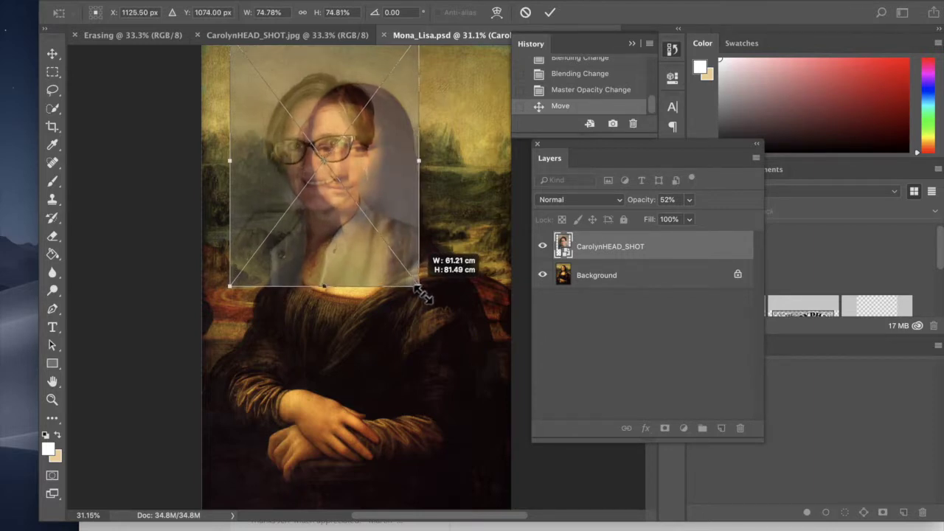
{"action": "left_click_drag", "start_coordinate": [421, 292], "coordinate": [420, 292]}
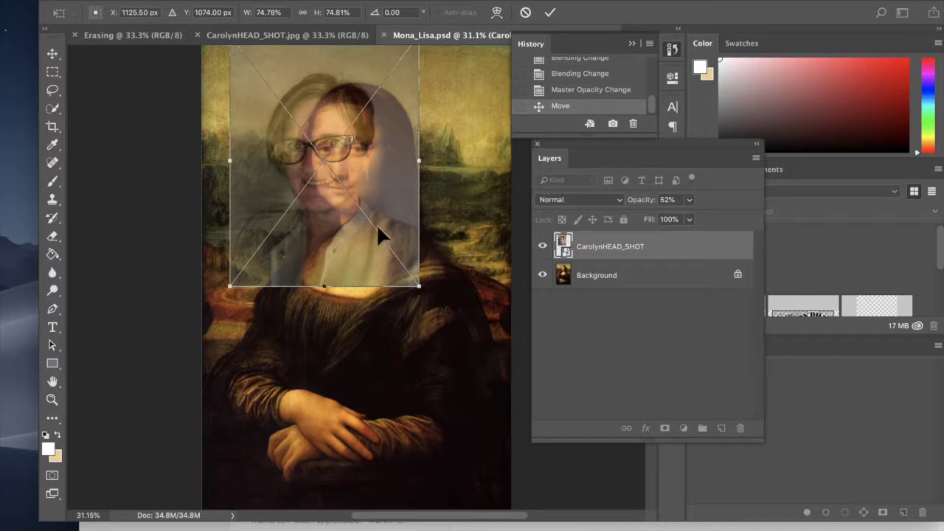
{"action": "left_click_drag", "start_coordinate": [354, 179], "coordinate": [381, 179]}
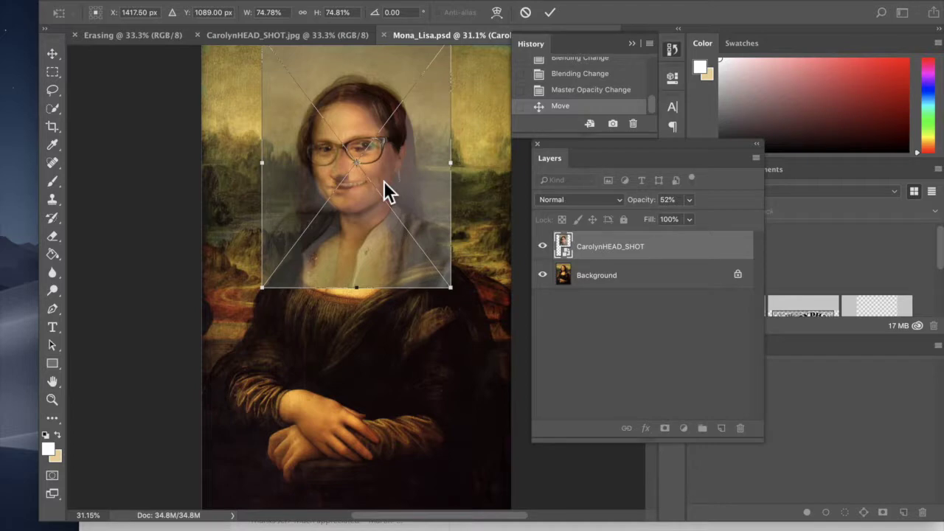
{"action": "key", "text": "super+plus"}
{"action": "key", "text": "super+plus"}
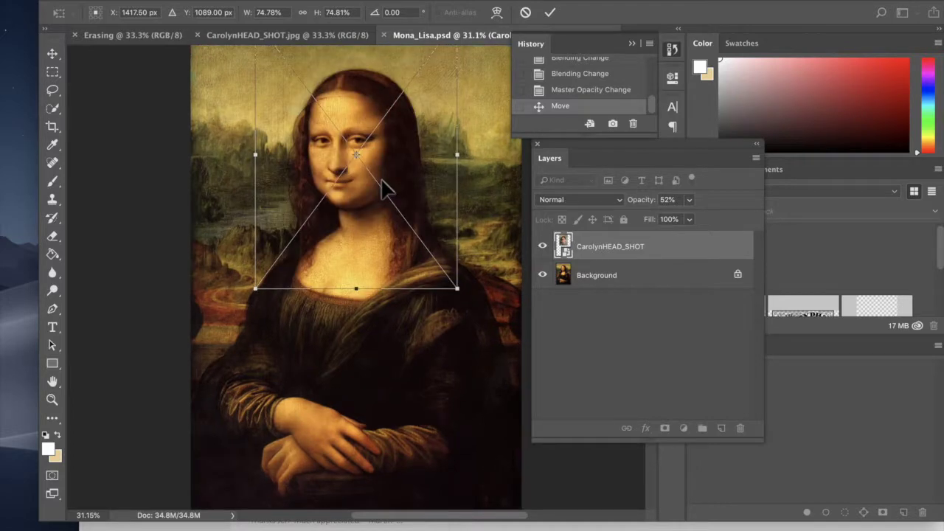
Step: Zoom in and scale the headshot down to about 71%, nudging it up slightly
{"action": "key", "text": "super+plus"}
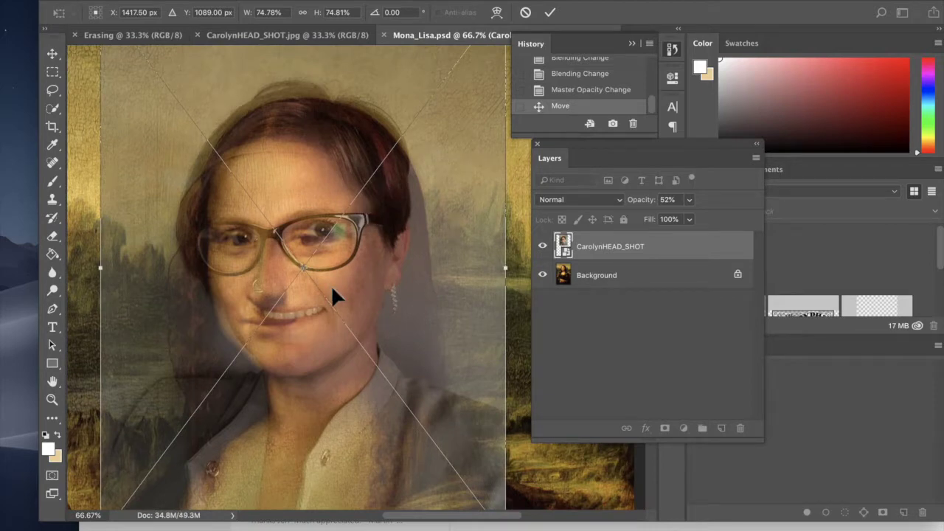
{"action": "scroll", "coordinate": [332, 285], "scroll_direction": "down", "scroll_amount": 2}
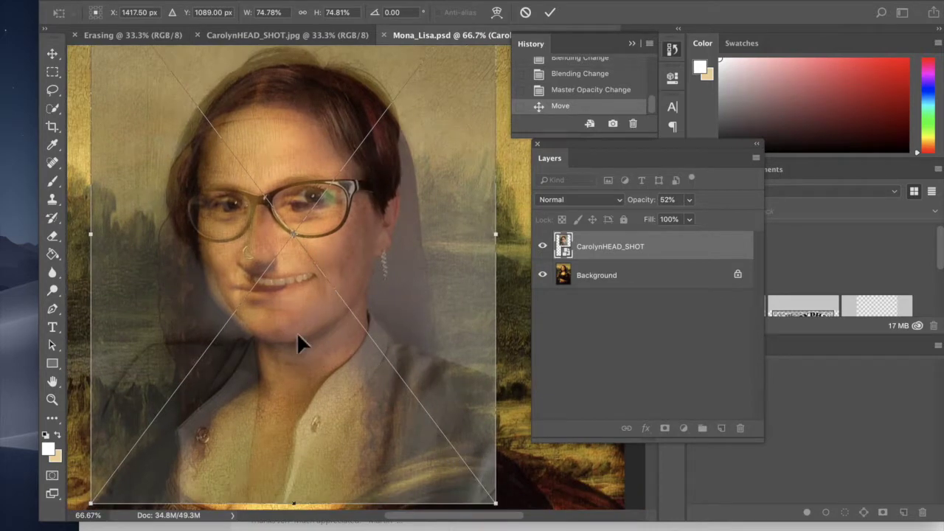
{"action": "scroll", "coordinate": [281, 341], "scroll_direction": "up", "scroll_amount": 2}
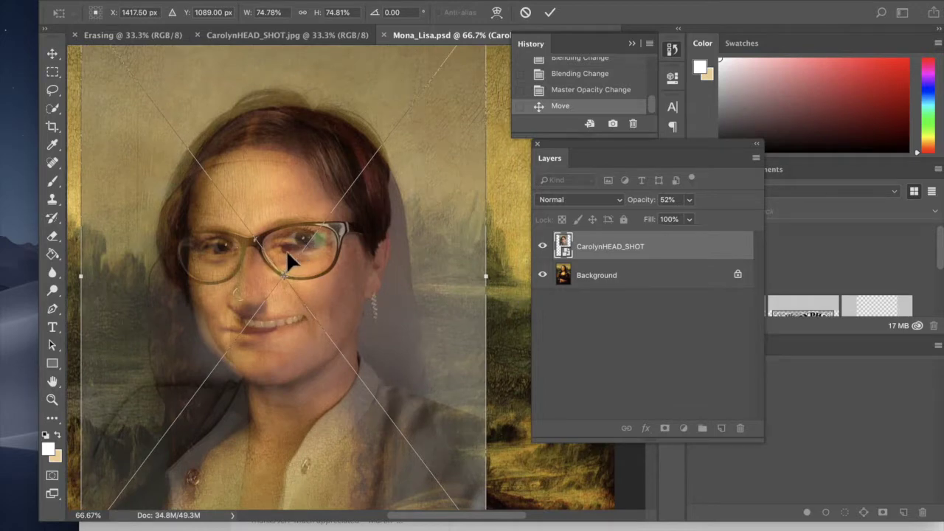
{"action": "scroll", "coordinate": [281, 256], "scroll_direction": "up", "scroll_amount": 2}
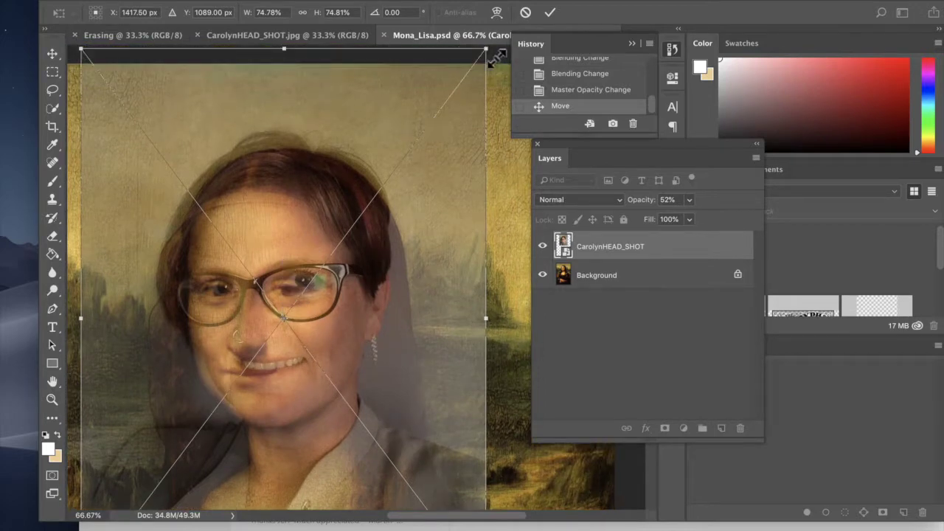
{"action": "left_click_drag", "start_coordinate": [490, 58], "coordinate": [468, 81]}
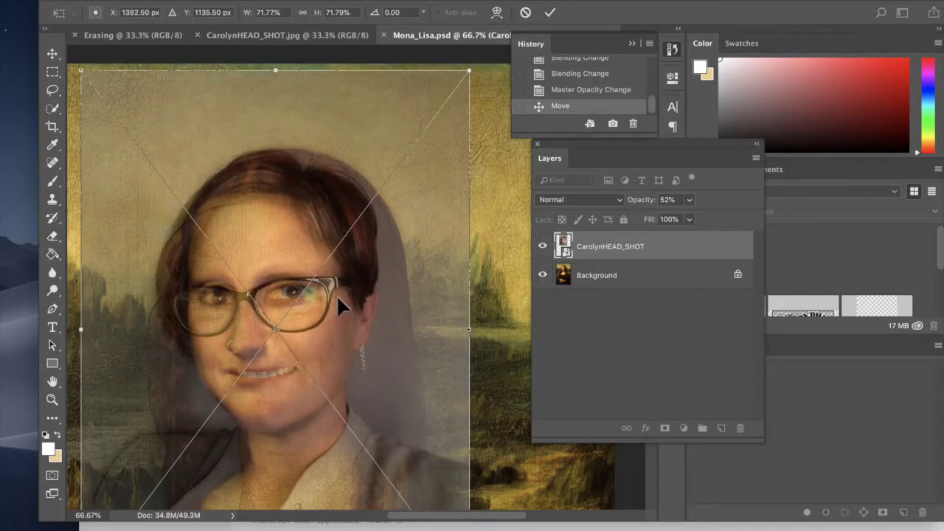
{"action": "left_click_drag", "start_coordinate": [337, 294], "coordinate": [338, 288]}
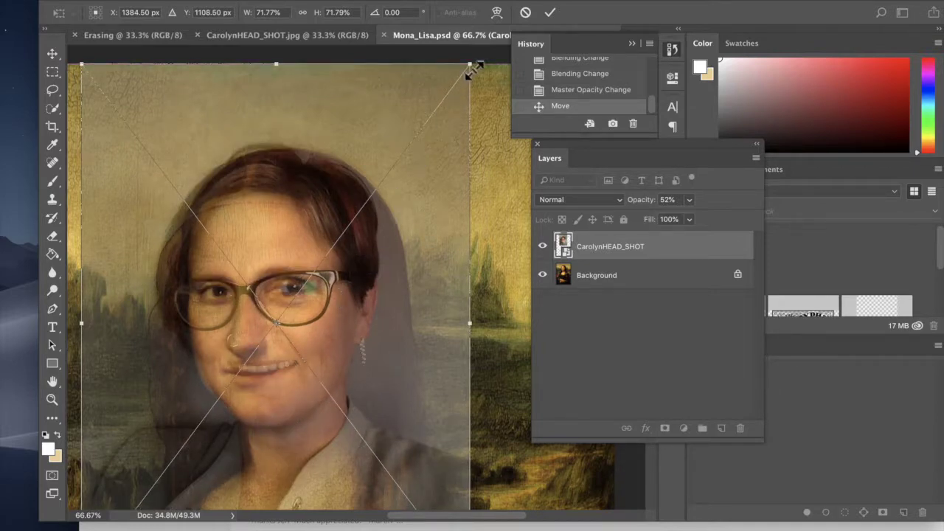
{"action": "left_click_drag", "start_coordinate": [469, 65], "coordinate": [464, 74]}
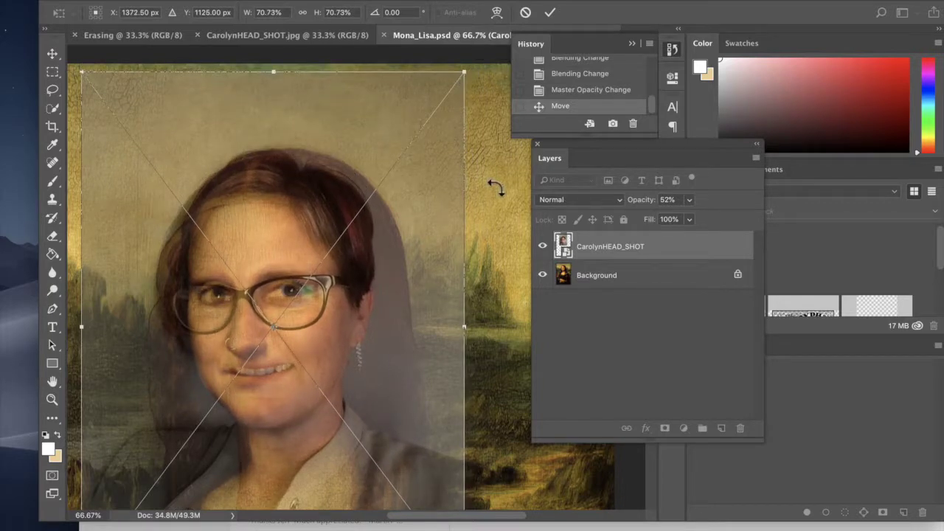
Step: Rotate the headshot about 2° over the painted face and commit the transform
{"action": "scroll", "coordinate": [482, 217], "scroll_direction": "down", "scroll_amount": 2}
{"action": "scroll", "coordinate": [335, 273], "scroll_direction": "down", "scroll_amount": 2}
{"action": "scroll", "coordinate": [337, 278], "scroll_direction": "down", "scroll_amount": 2}
{"action": "scroll", "coordinate": [337, 277], "scroll_direction": "left", "scroll_amount": 2}
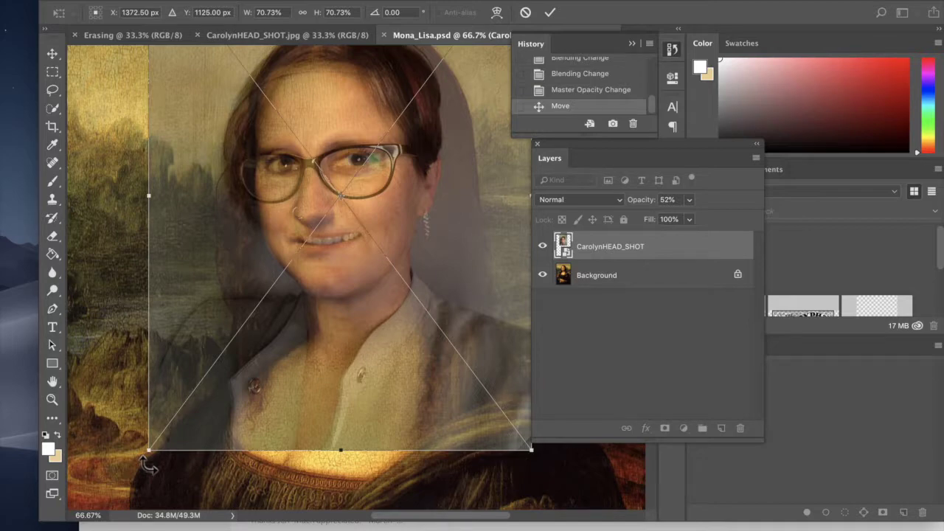
{"action": "left_click_drag", "start_coordinate": [142, 456], "coordinate": [138, 455]}
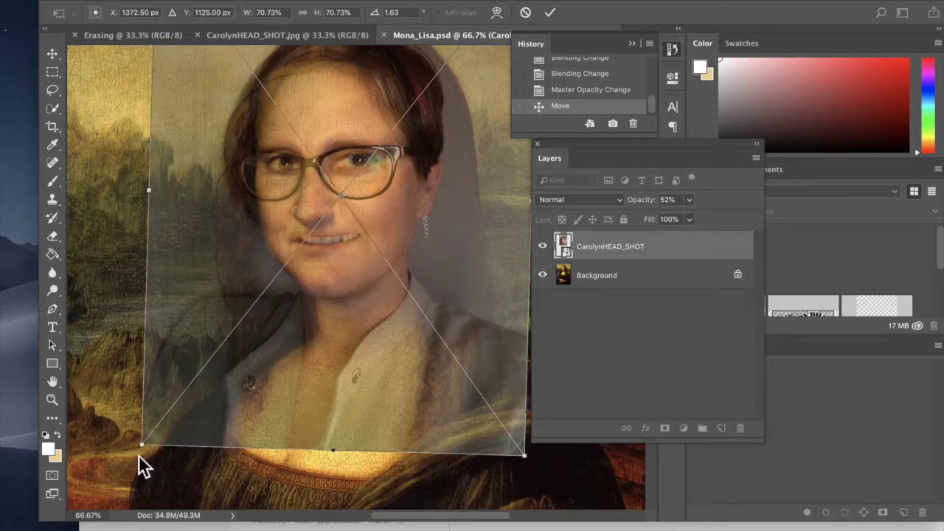
{"action": "left_click_drag", "start_coordinate": [326, 321], "coordinate": [328, 320]}
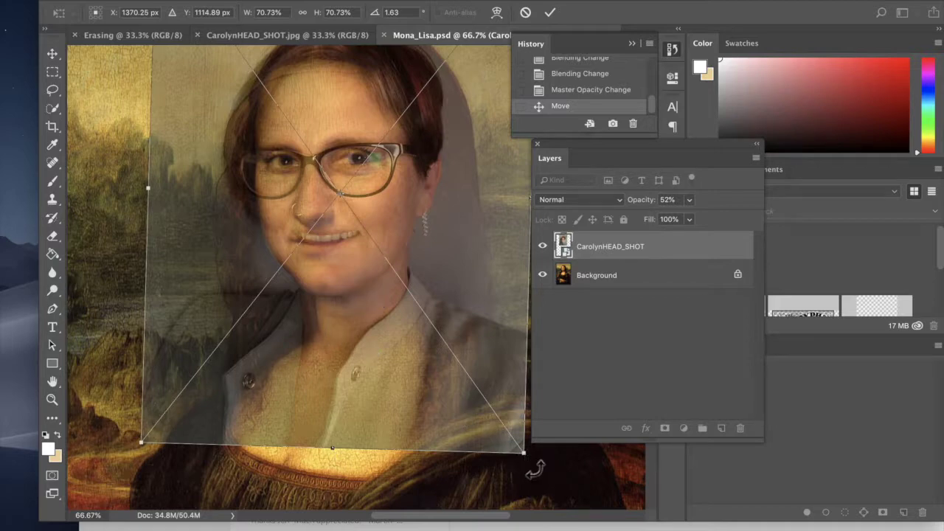
{"action": "left_click_drag", "start_coordinate": [535, 468], "coordinate": [527, 464]}
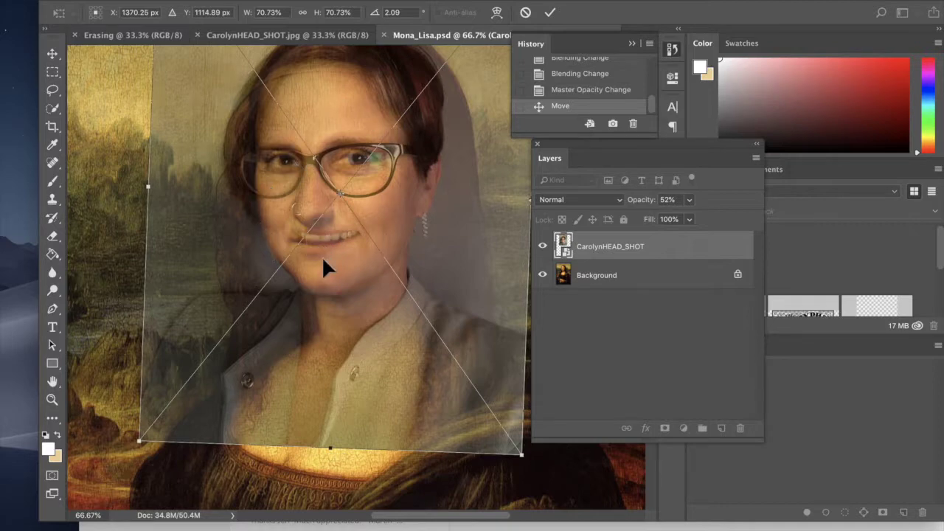
{"action": "key", "text": "Return"}
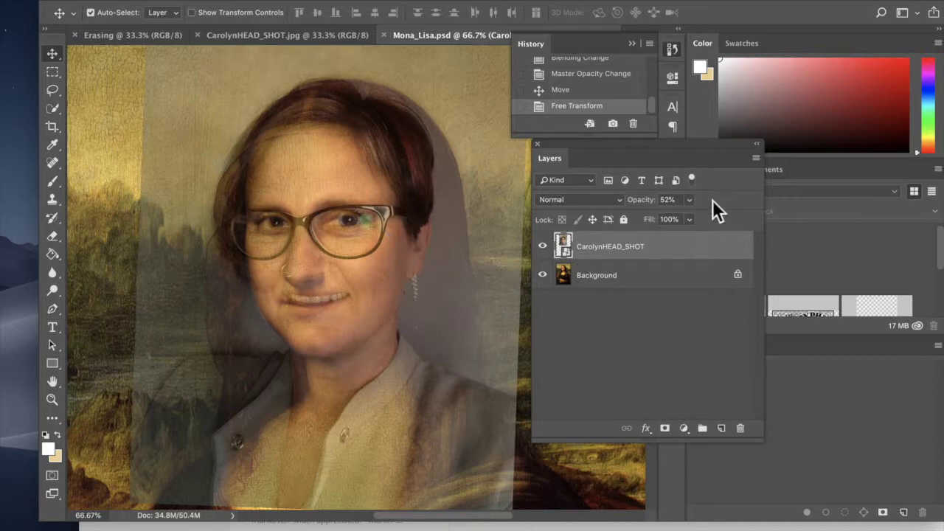
Step: Restore the headshot to 100% opacity, lasso around the head, and try deleting the selection
{"action": "left_click", "coordinate": [691, 201]}
{"action": "left_click_drag", "start_coordinate": [689, 219], "coordinate": [734, 221]}
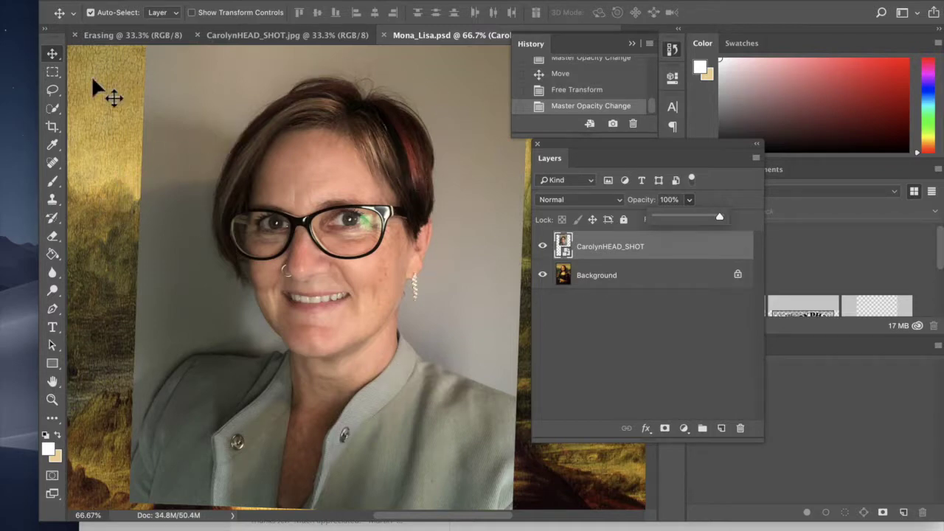
{"action": "left_click", "coordinate": [54, 94]}
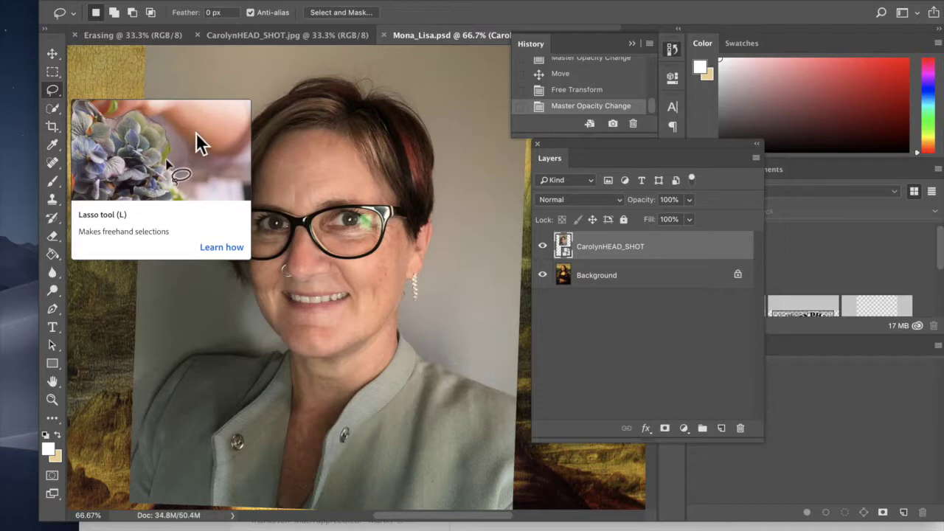
{"action": "mouse_move", "coordinate": [283, 83]}
{"action": "left_mouse_down"}
{"action": "mouse_move", "coordinate": [218, 149]}
{"action": "mouse_move", "coordinate": [198, 201]}
{"action": "mouse_move", "coordinate": [198, 252]}
{"action": "mouse_move", "coordinate": [287, 360]}
{"action": "mouse_move", "coordinate": [317, 371]}
{"action": "mouse_move", "coordinate": [372, 354]}
{"action": "mouse_move", "coordinate": [433, 301]}
{"action": "mouse_move", "coordinate": [455, 237]}
{"action": "mouse_move", "coordinate": [459, 158]}
{"action": "mouse_move", "coordinate": [441, 103]}
{"action": "mouse_move", "coordinate": [379, 71]}
{"action": "mouse_move", "coordinate": [285, 75]}
{"action": "left_mouse_up"}
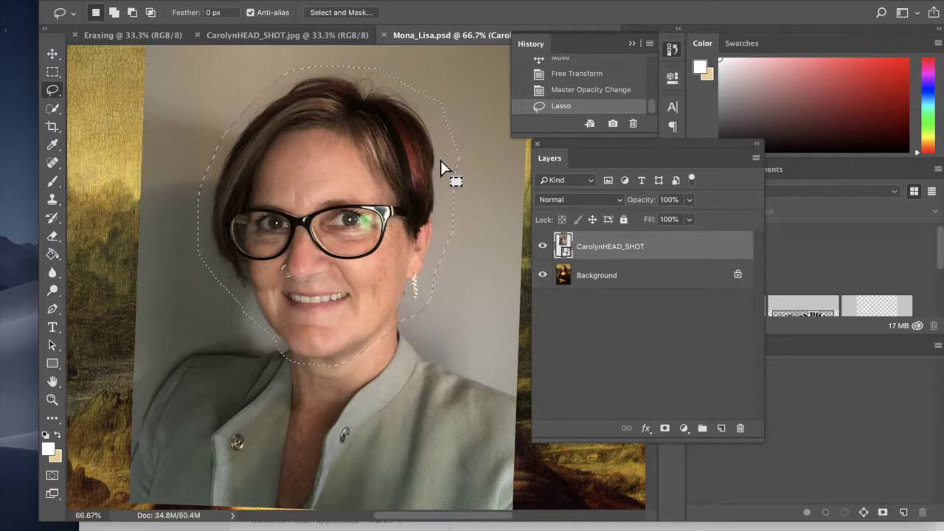
{"action": "key", "text": "BackSpace"}
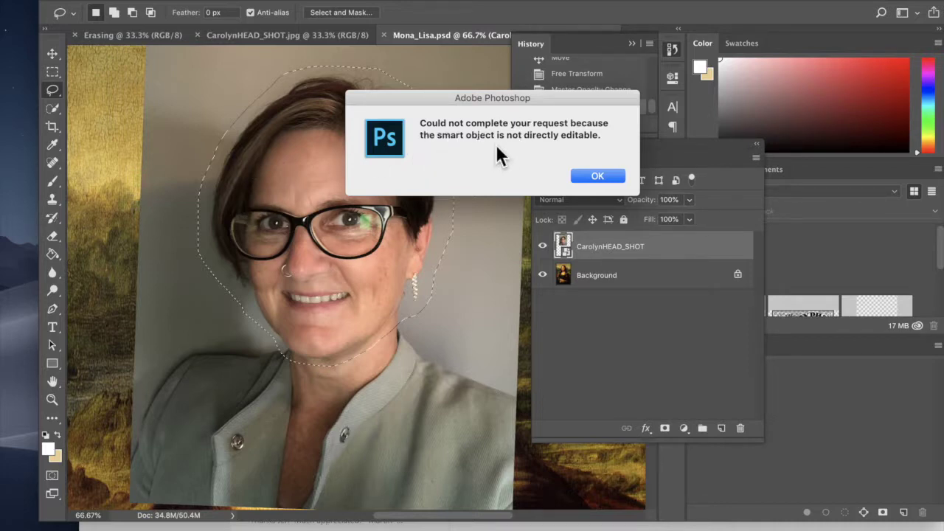
Step: Dismiss the smart-object alert and rasterize the headshot layer from its context menu
{"action": "left_click", "coordinate": [598, 177]}
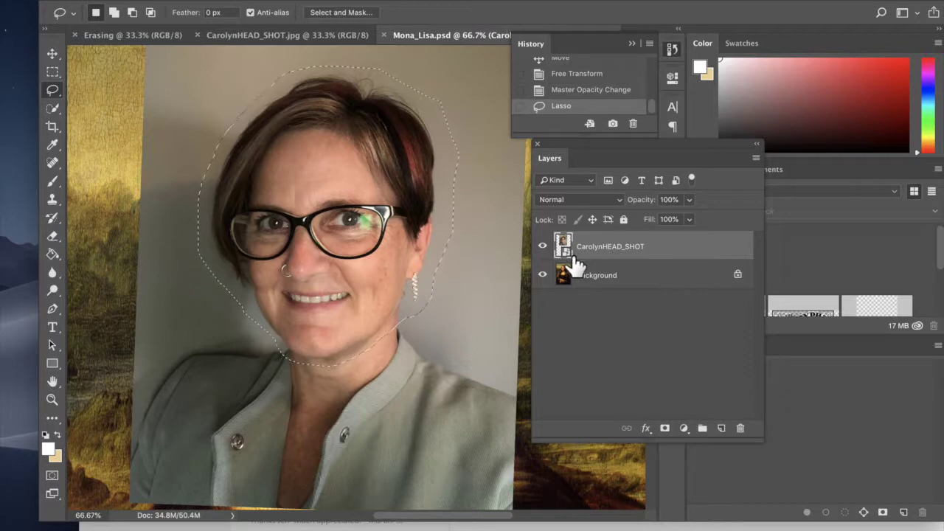
{"action": "right_click", "coordinate": [690, 246]}
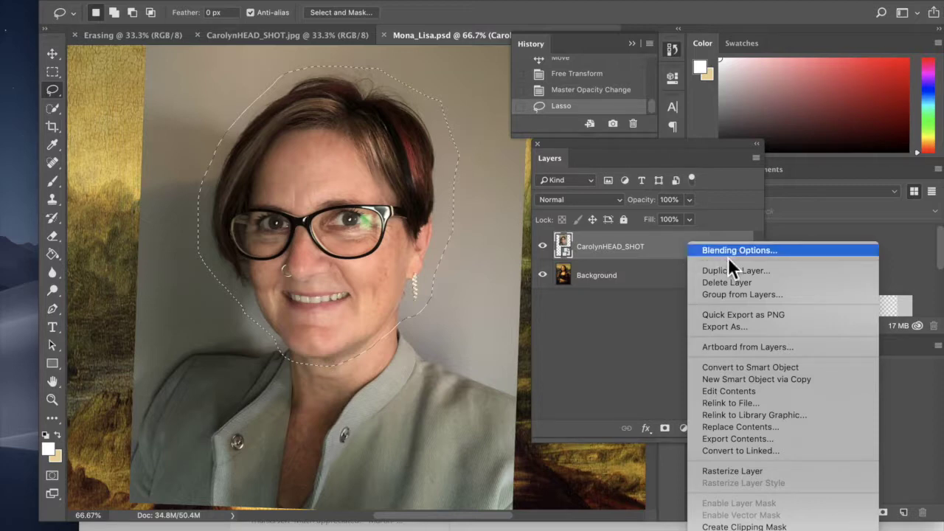
{"action": "left_click", "coordinate": [673, 245]}
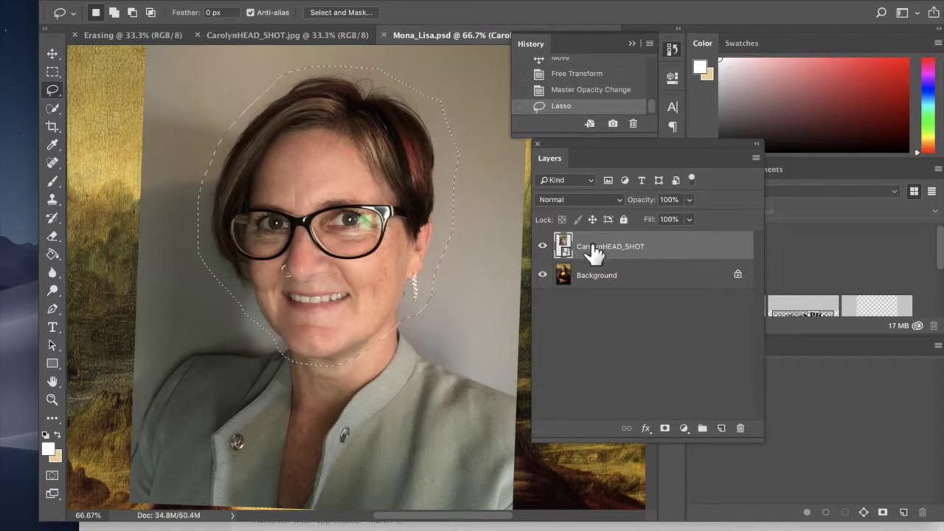
{"action": "right_click", "coordinate": [679, 251]}
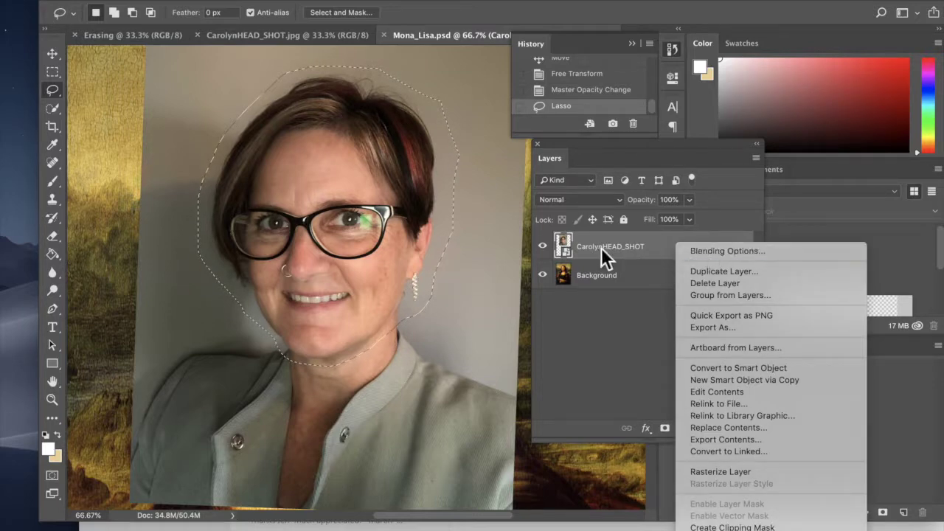
{"action": "left_click", "coordinate": [574, 251]}
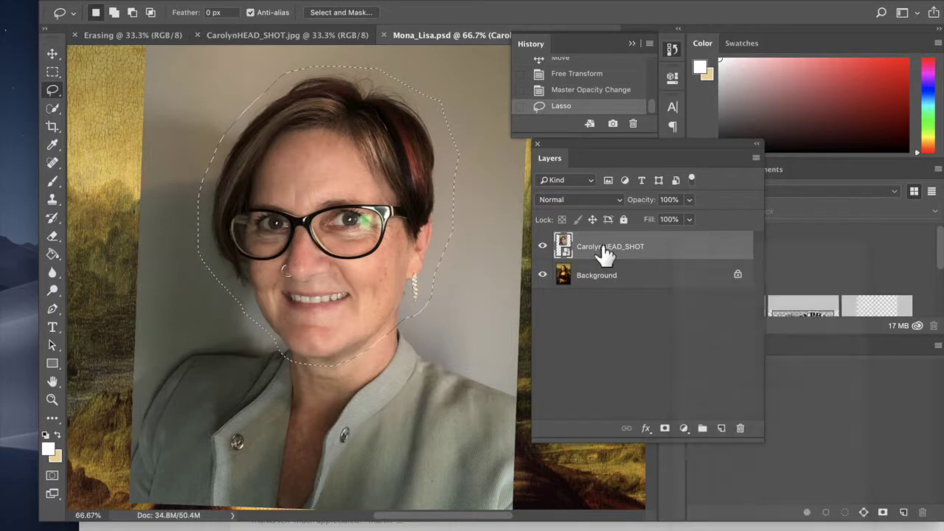
{"action": "right_click", "coordinate": [562, 244]}
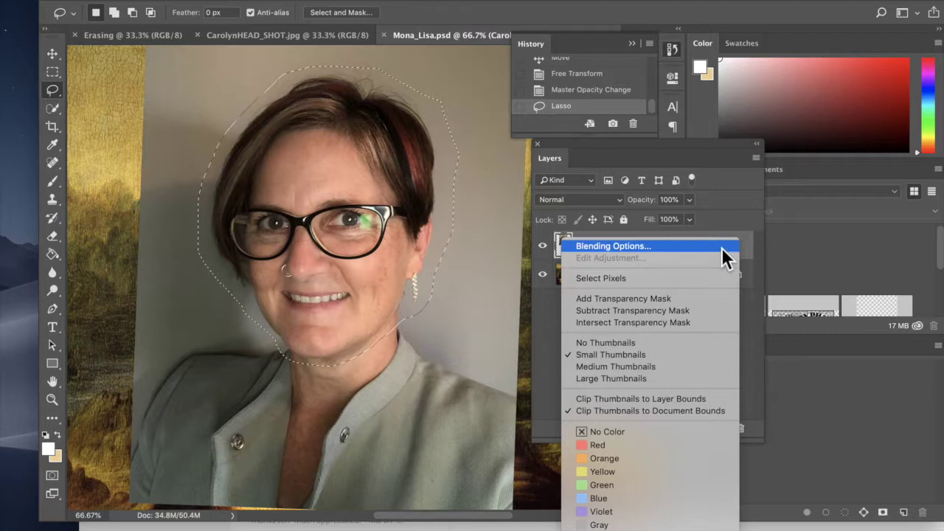
{"action": "left_click", "coordinate": [746, 250]}
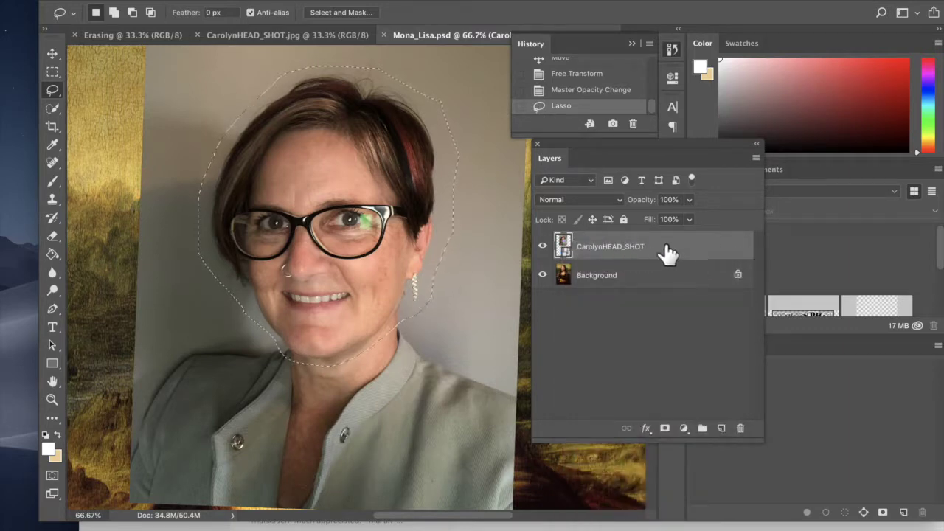
{"action": "right_click", "coordinate": [694, 254]}
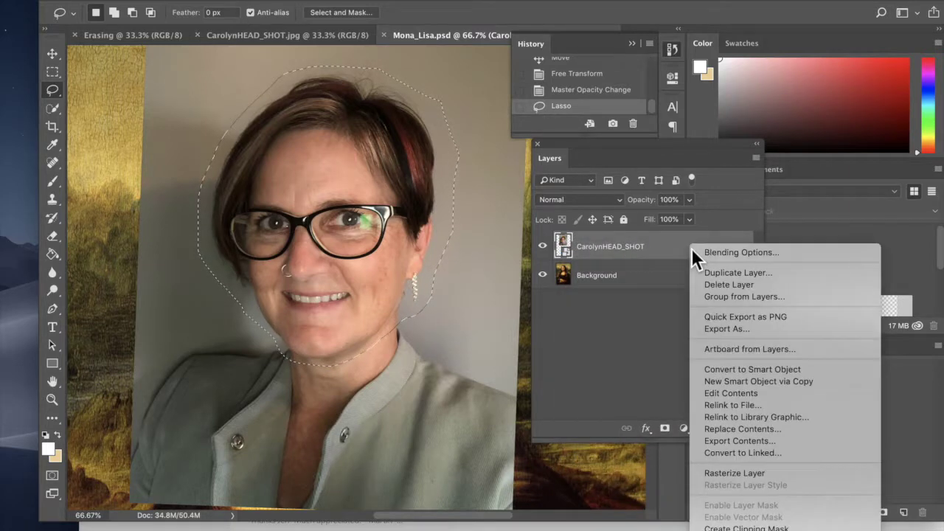
{"action": "left_click", "coordinate": [720, 476]}
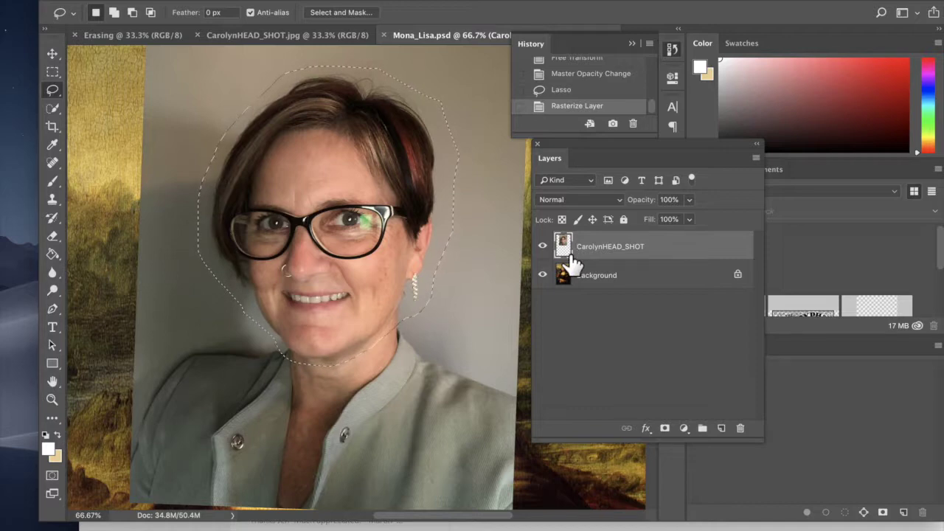
Step: Clear everything outside the head outline using an inverted lasso selection, then deselect
{"action": "key", "text": "Delete"}
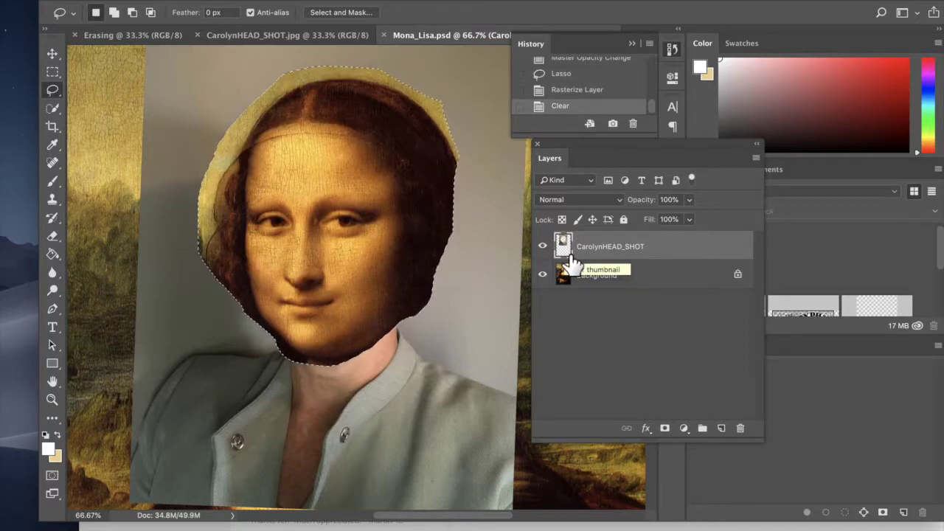
{"action": "left_click_drag", "start_coordinate": [573, 258], "coordinate": [573, 259]}
{"action": "key", "text": "super+z"}
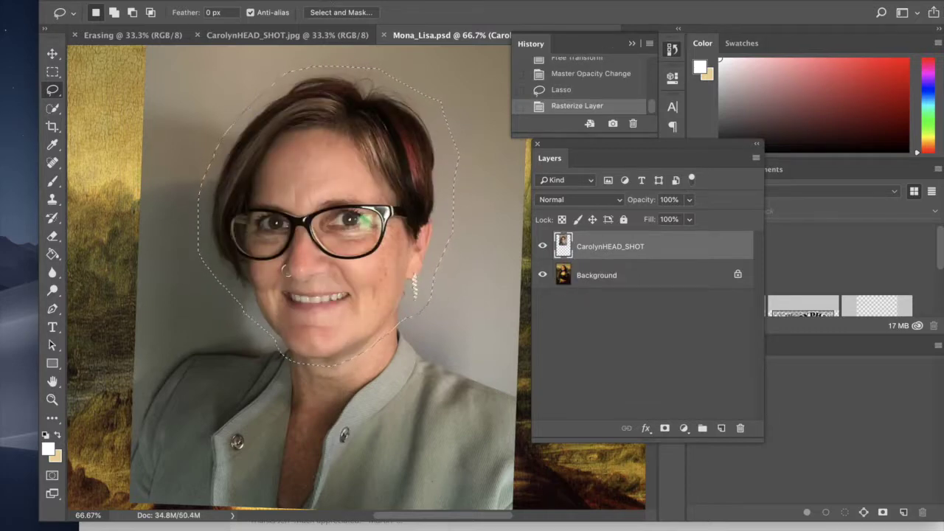
{"action": "left_click", "coordinate": [298, 0]}
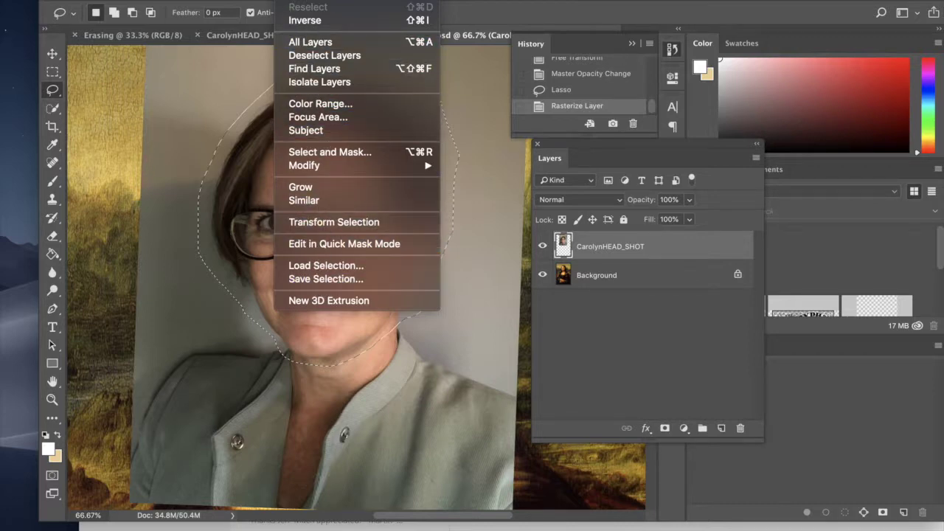
{"action": "left_click", "coordinate": [298, 22]}
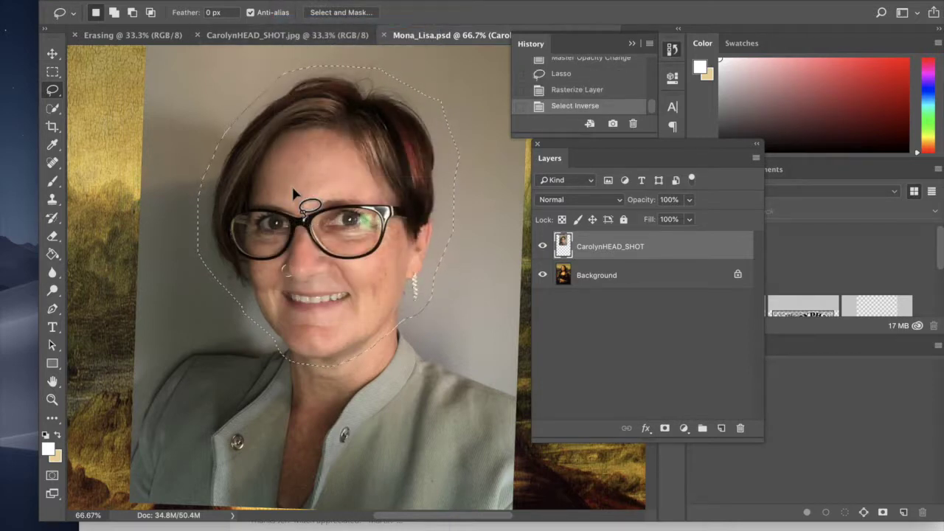
{"action": "key", "text": "super+0"}
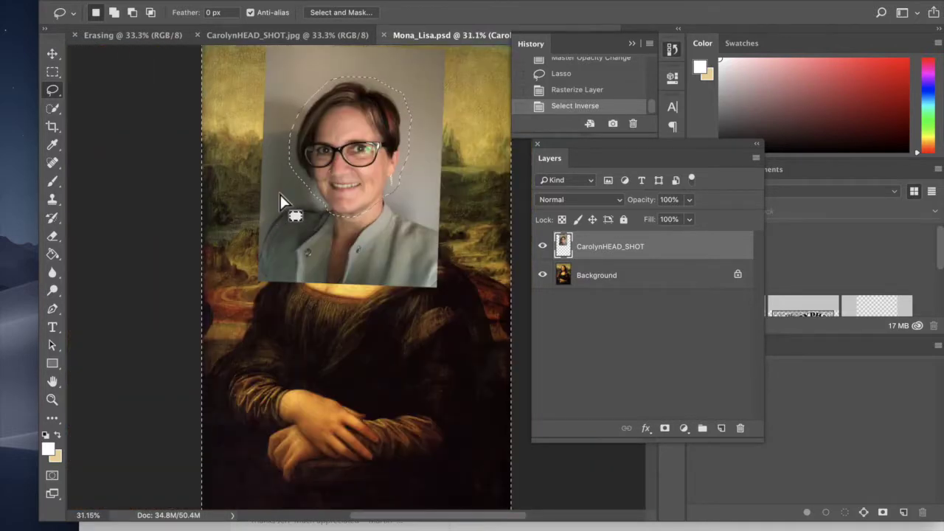
{"action": "scroll", "coordinate": [280, 195], "scroll_direction": "up", "scroll_amount": 3}
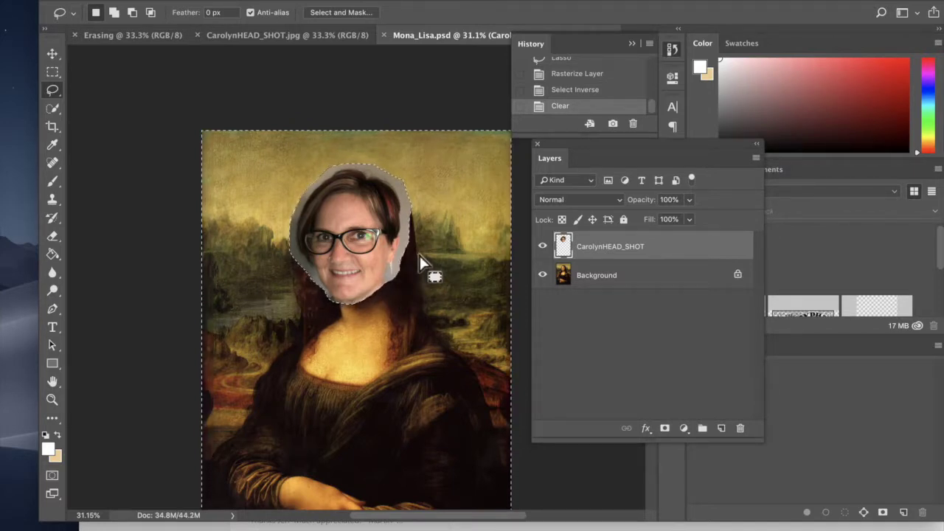
{"action": "key", "text": "super+d"}
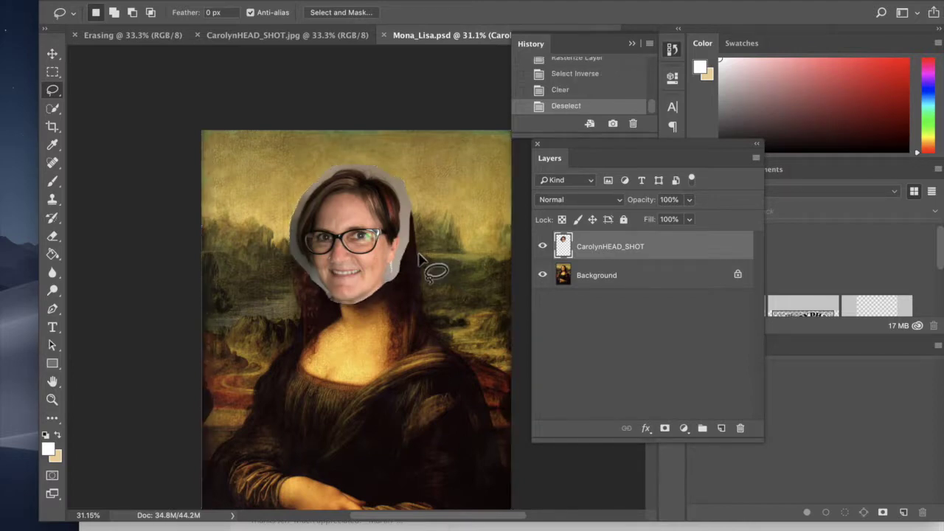
Step: Zoom in on the face and set the cut-out head layer to 62% opacity
{"action": "key", "text": "super+equal"}
{"action": "key", "text": "super+equal"}
{"action": "key", "text": "super+equal"}
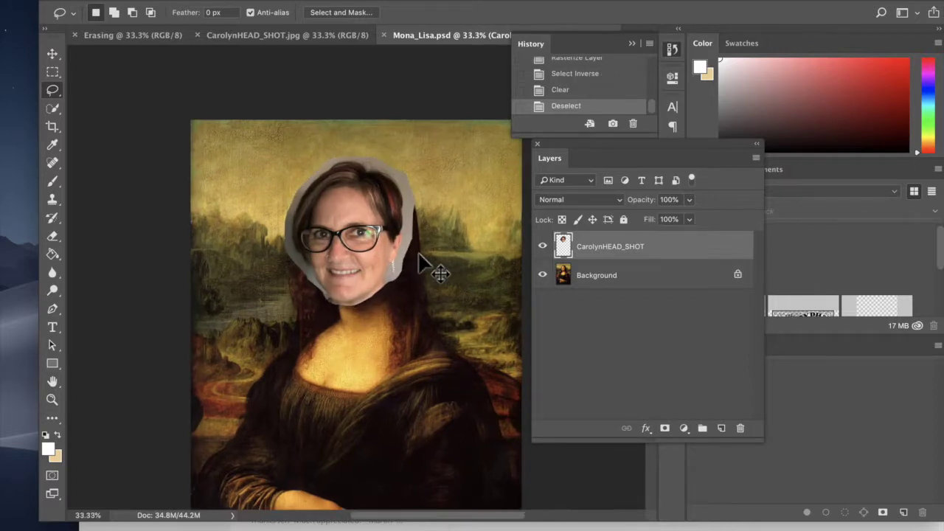
{"action": "scroll", "coordinate": [424, 260], "scroll_direction": "up", "scroll_amount": 2}
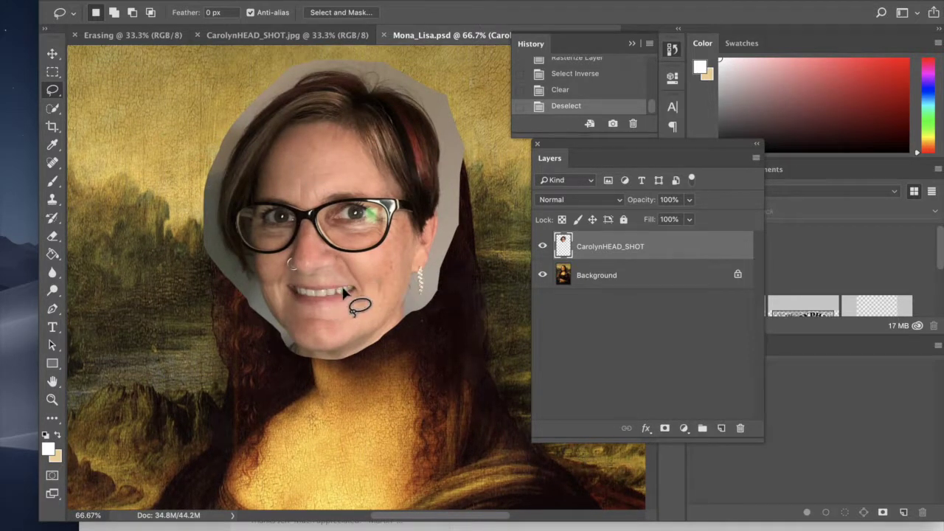
{"action": "left_click", "coordinate": [689, 199]}
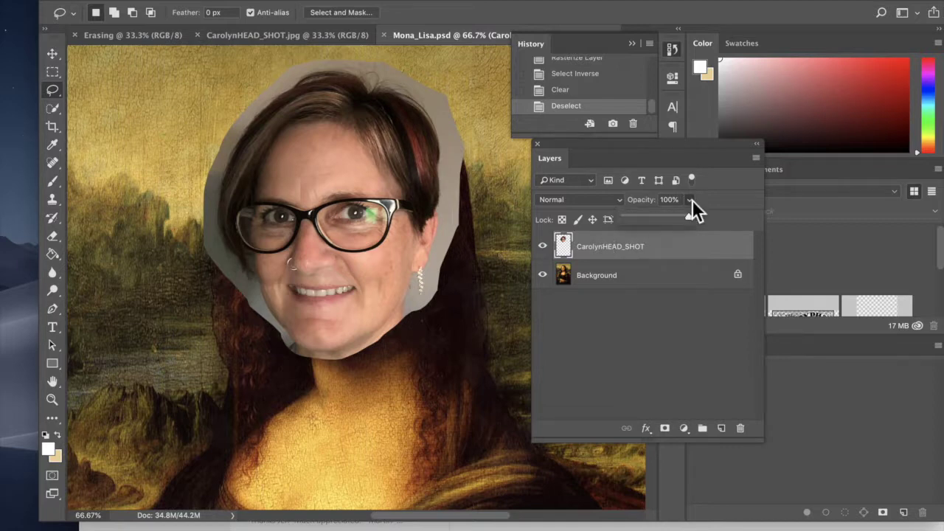
{"action": "left_click", "coordinate": [668, 219]}
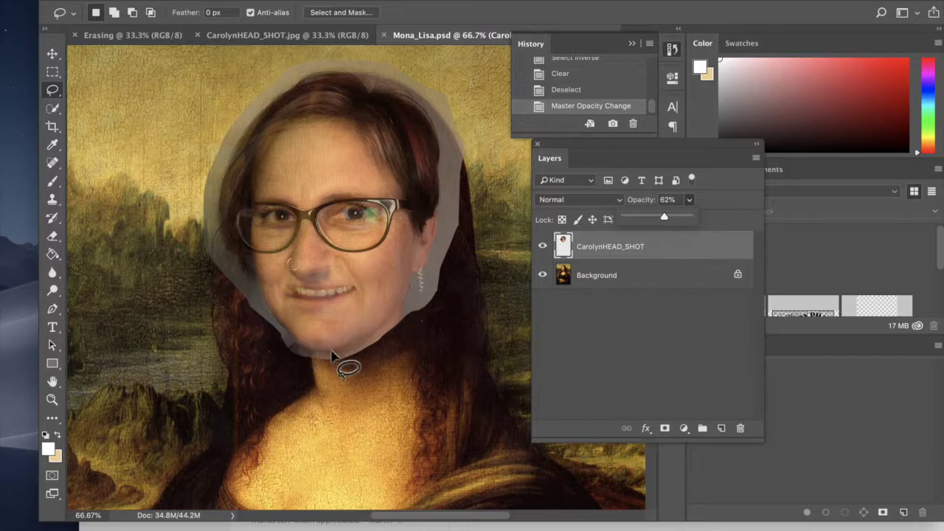
{"action": "mouse_move", "coordinate": [415, 273]}
{"action": "left_mouse_down"}
{"action": "mouse_move", "coordinate": [432, 268]}
{"action": "mouse_move", "coordinate": [442, 218]}
{"action": "left_mouse_up"}
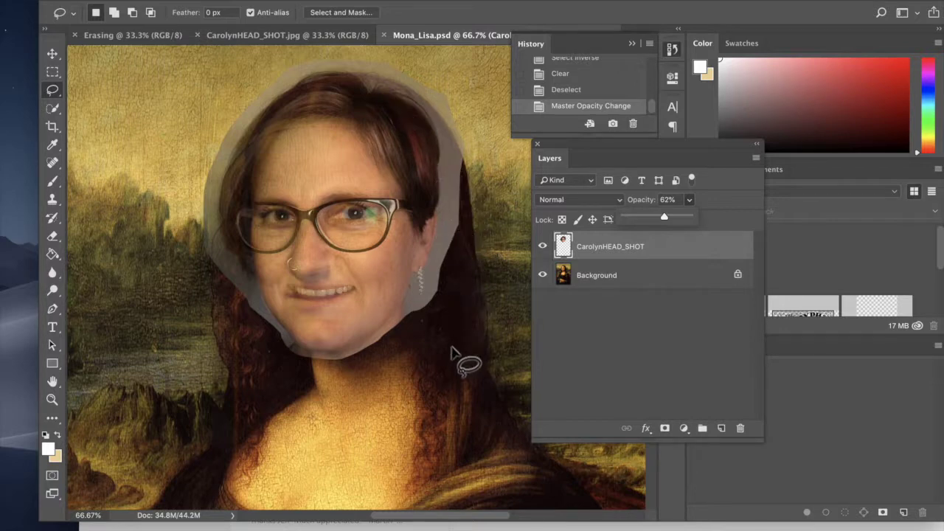
{"action": "left_click", "coordinate": [53, 237]}
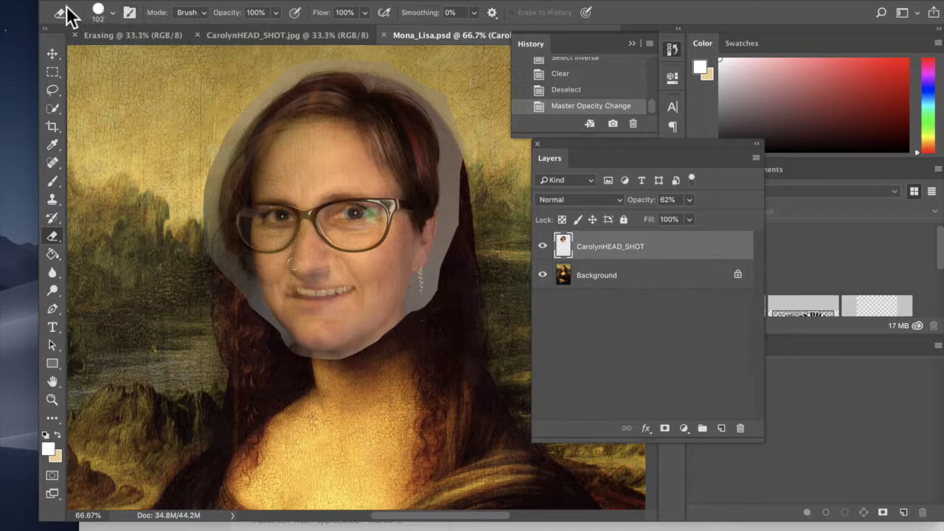
Step: Choose the Eraser tool and raise its brush Size to 191 px at 100% hardness
{"action": "left_click", "coordinate": [54, 206]}
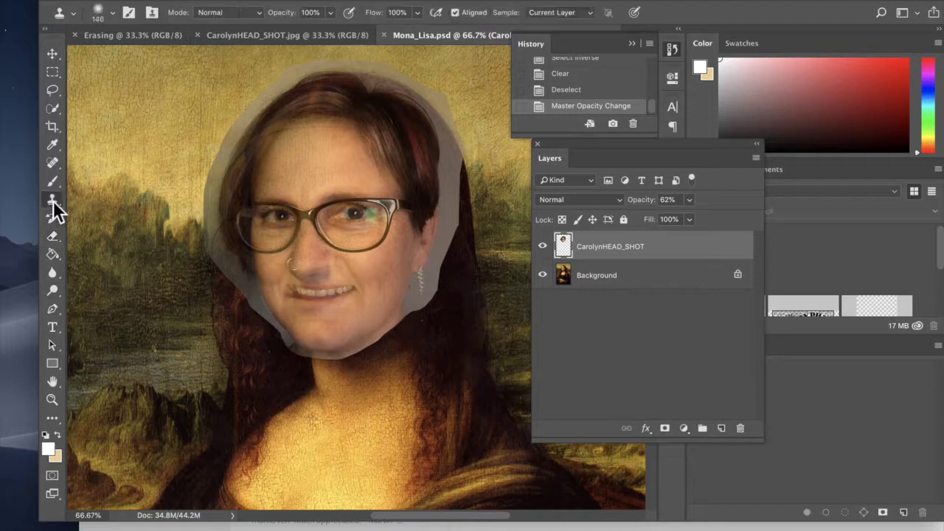
{"action": "left_click", "coordinate": [54, 184]}
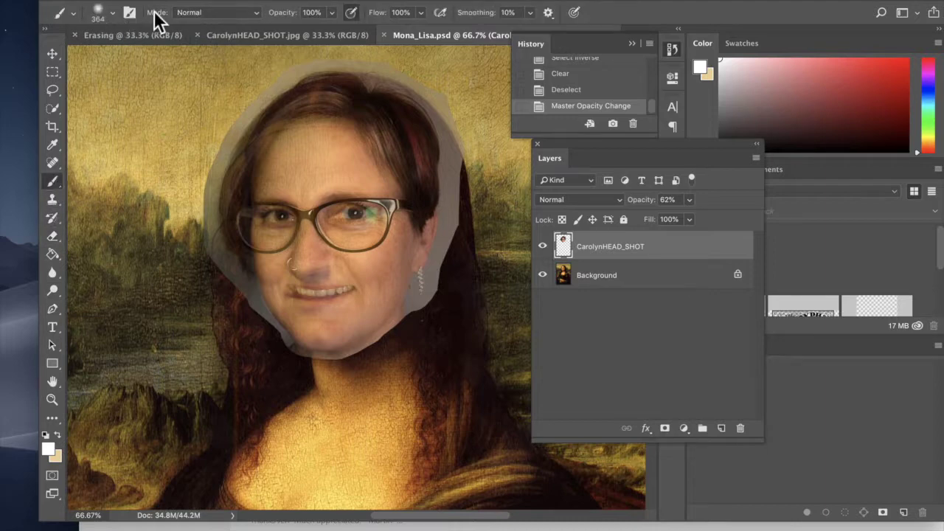
{"action": "left_click", "coordinate": [53, 236]}
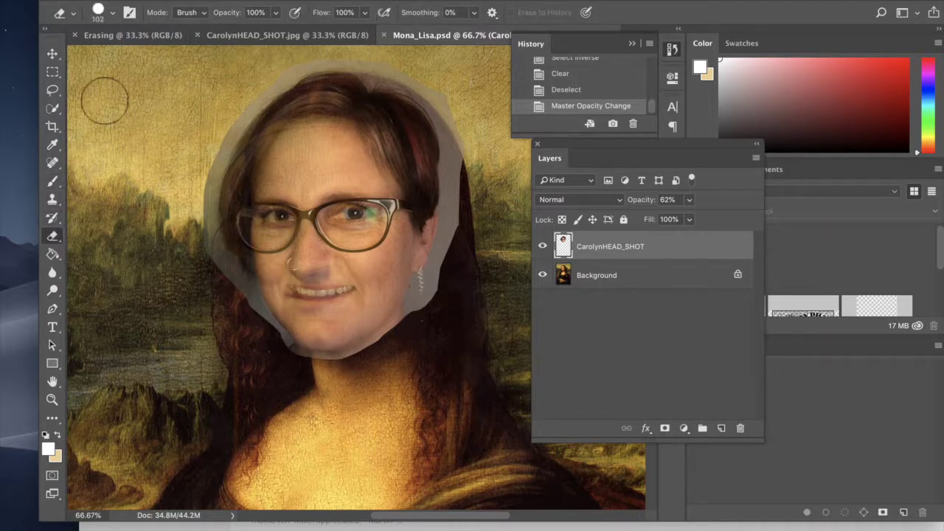
{"action": "left_click", "coordinate": [115, 16]}
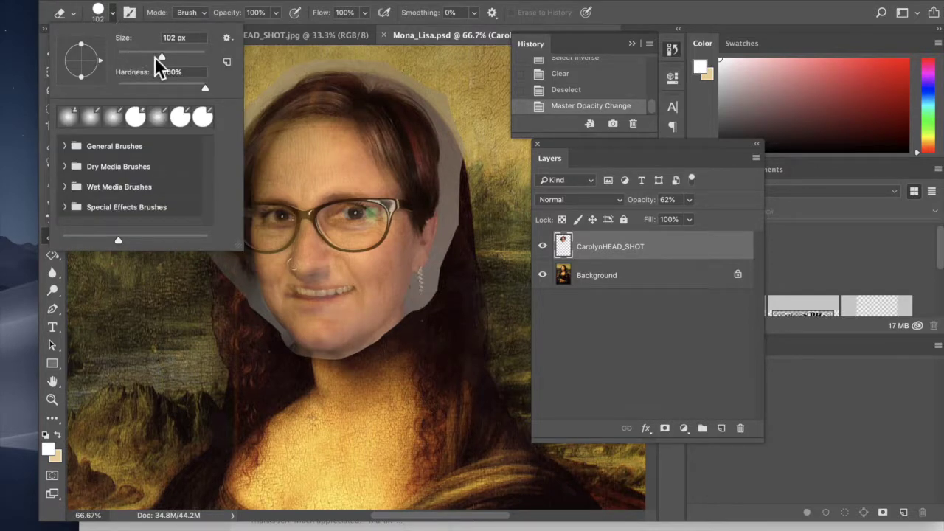
{"action": "left_click", "coordinate": [177, 56]}
Step: Set the headshot layer's opacity to 100%, then undo a trial eraser stroke across the forehead
{"action": "left_click", "coordinate": [681, 245]}
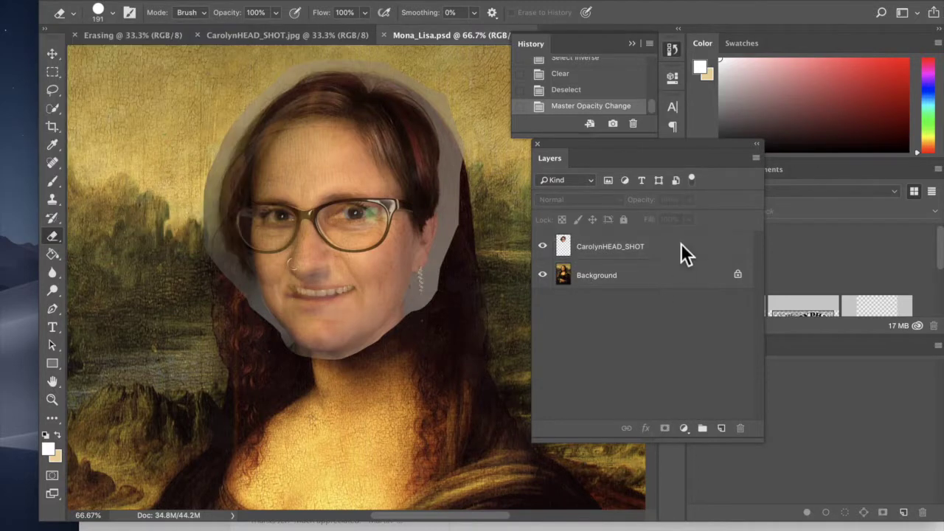
{"action": "left_click", "coordinate": [644, 251]}
{"action": "left_click", "coordinate": [689, 200]}
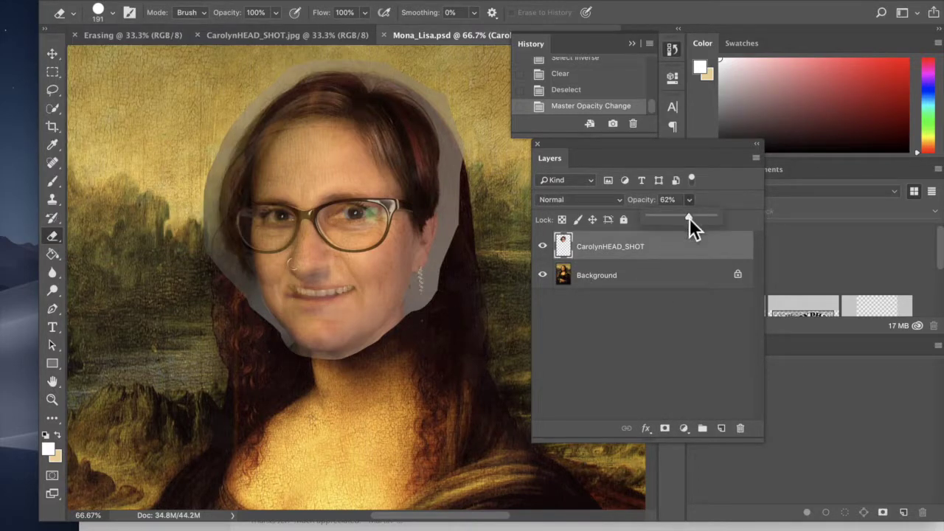
{"action": "left_click_drag", "start_coordinate": [689, 217], "coordinate": [723, 220]}
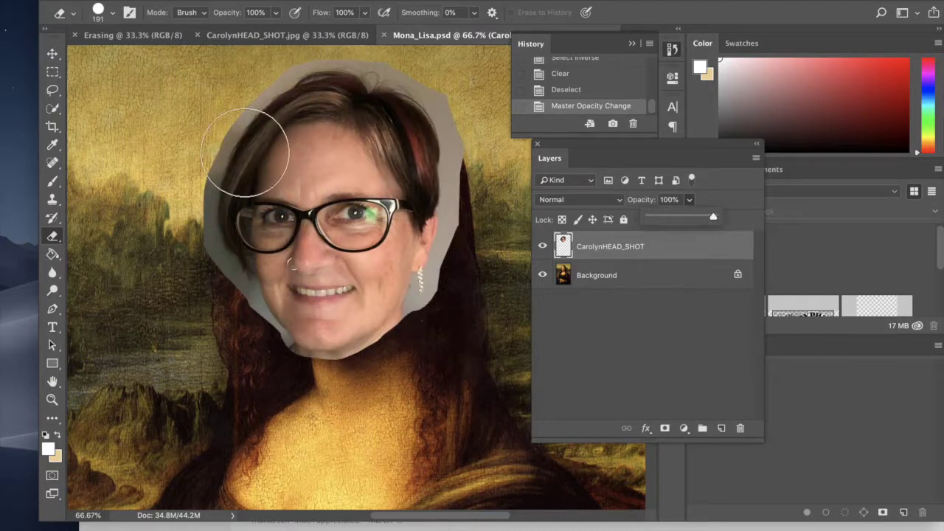
{"action": "mouse_move", "coordinate": [217, 147]}
{"action": "left_mouse_down"}
{"action": "mouse_move", "coordinate": [369, 231]}
{"action": "mouse_move", "coordinate": [354, 209]}
{"action": "left_mouse_up"}
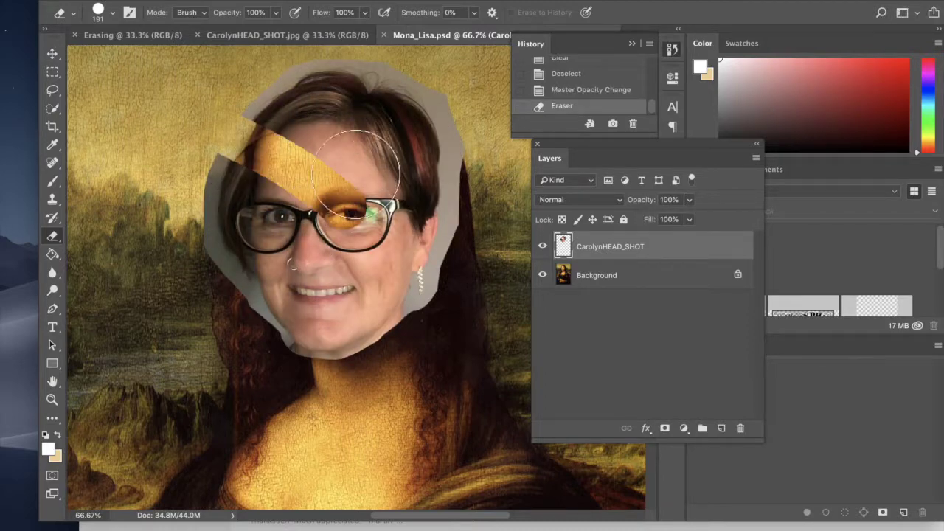
{"action": "key", "text": "super+z"}
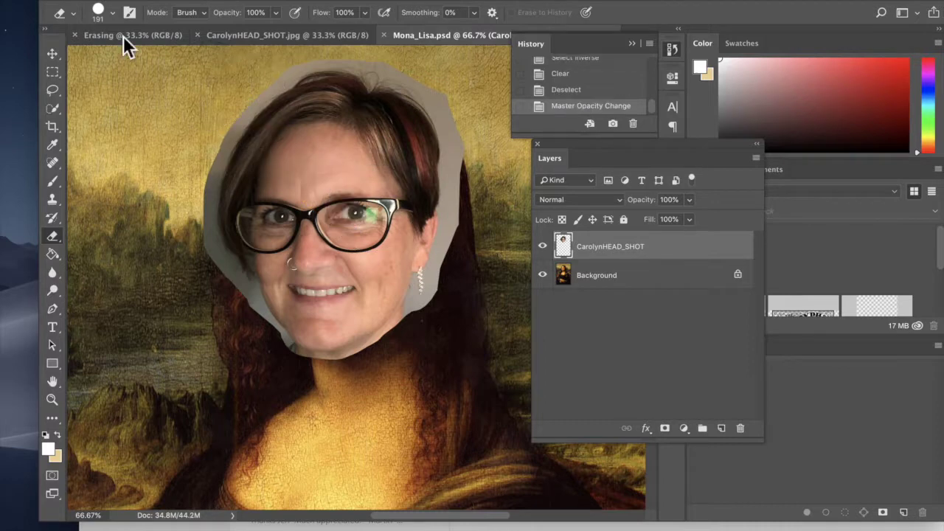
Step: Soften the eraser to 0% hardness and undo a test stroke down the forehead
{"action": "left_click", "coordinate": [114, 14]}
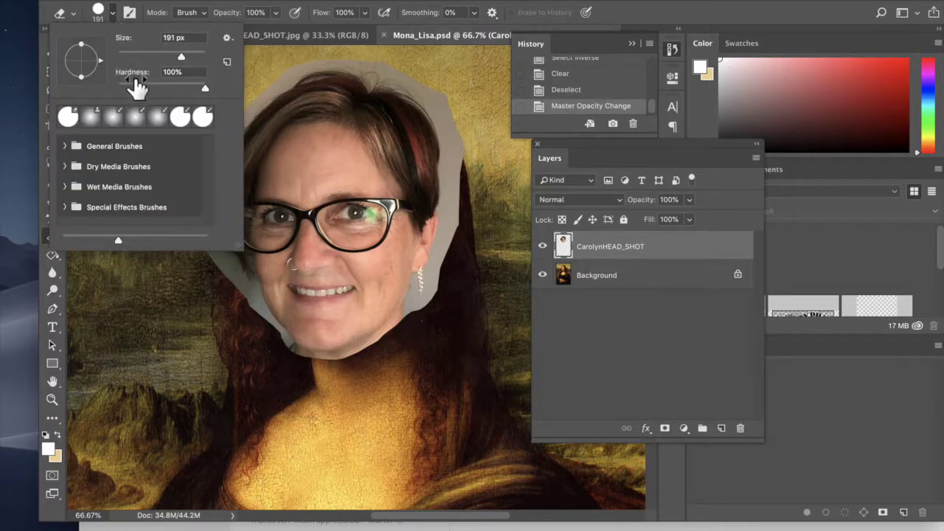
{"action": "left_click_drag", "start_coordinate": [131, 88], "coordinate": [109, 88]}
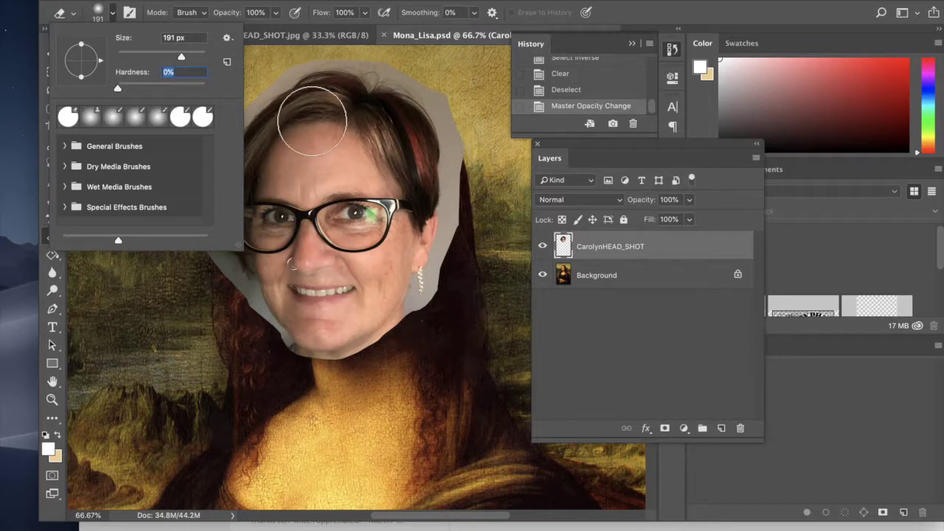
{"action": "left_click", "coordinate": [280, 95]}
{"action": "left_click_drag", "start_coordinate": [305, 144], "coordinate": [341, 208]}
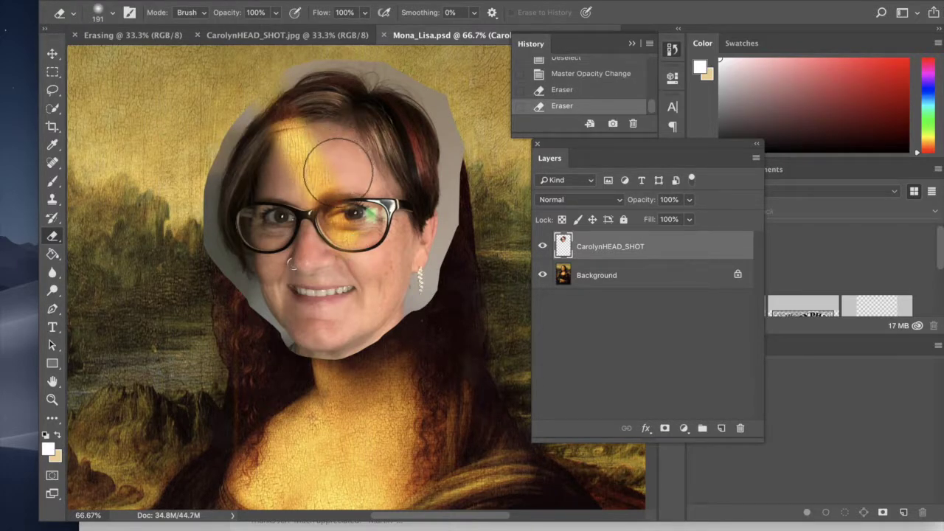
{"action": "key", "text": "super+z"}
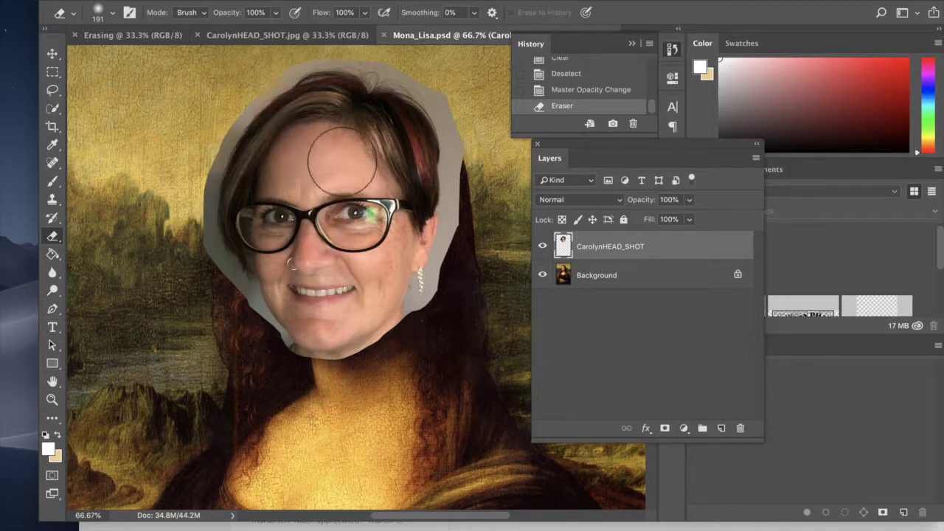
Step: Erase the headshot's left side, top hair, grey remnant and the face's left edge
{"action": "mouse_move", "coordinate": [317, 98]}
{"action": "left_mouse_down"}
{"action": "mouse_move", "coordinate": [234, 158]}
{"action": "mouse_move", "coordinate": [218, 226]}
{"action": "mouse_move", "coordinate": [235, 297]}
{"action": "mouse_move", "coordinate": [234, 284]}
{"action": "mouse_move", "coordinate": [250, 318]}
{"action": "mouse_move", "coordinate": [252, 296]}
{"action": "mouse_move", "coordinate": [263, 331]}
{"action": "mouse_move", "coordinate": [310, 379]}
{"action": "mouse_move", "coordinate": [296, 372]}
{"action": "mouse_move", "coordinate": [328, 389]}
{"action": "mouse_move", "coordinate": [370, 387]}
{"action": "mouse_move", "coordinate": [434, 342]}
{"action": "mouse_move", "coordinate": [405, 366]}
{"action": "mouse_move", "coordinate": [455, 321]}
{"action": "mouse_move", "coordinate": [458, 305]}
{"action": "mouse_move", "coordinate": [420, 291]}
{"action": "mouse_move", "coordinate": [453, 288]}
{"action": "mouse_move", "coordinate": [466, 251]}
{"action": "left_mouse_up"}
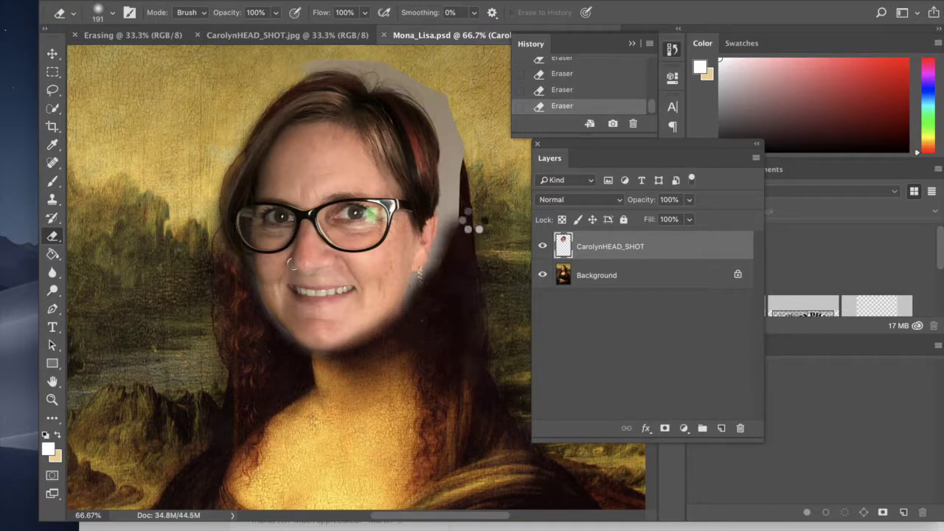
{"action": "mouse_move", "coordinate": [311, 89]}
{"action": "left_mouse_down"}
{"action": "mouse_move", "coordinate": [350, 81]}
{"action": "mouse_move", "coordinate": [435, 104]}
{"action": "mouse_move", "coordinate": [444, 130]}
{"action": "mouse_move", "coordinate": [404, 70]}
{"action": "mouse_move", "coordinate": [441, 124]}
{"action": "mouse_move", "coordinate": [421, 106]}
{"action": "mouse_move", "coordinate": [407, 109]}
{"action": "mouse_move", "coordinate": [434, 165]}
{"action": "mouse_move", "coordinate": [447, 159]}
{"action": "mouse_move", "coordinate": [471, 171]}
{"action": "mouse_move", "coordinate": [460, 227]}
{"action": "mouse_move", "coordinate": [468, 255]}
{"action": "mouse_move", "coordinate": [458, 222]}
{"action": "mouse_move", "coordinate": [418, 312]}
{"action": "mouse_move", "coordinate": [427, 295]}
{"action": "left_mouse_up"}
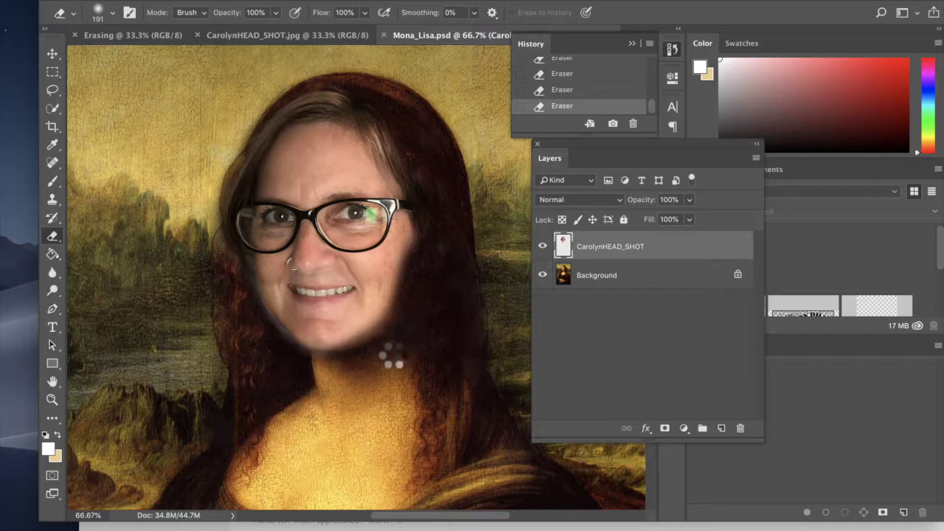
{"action": "mouse_move", "coordinate": [395, 168]}
{"action": "left_mouse_down"}
{"action": "mouse_move", "coordinate": [387, 126]}
{"action": "mouse_move", "coordinate": [422, 179]}
{"action": "mouse_move", "coordinate": [382, 121]}
{"action": "mouse_move", "coordinate": [289, 122]}
{"action": "left_mouse_up"}
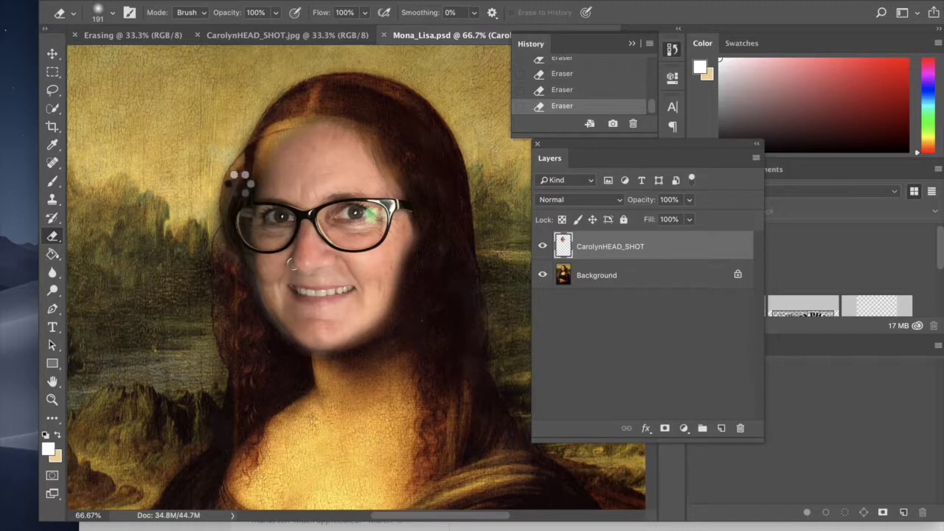
{"action": "mouse_move", "coordinate": [225, 231]}
{"action": "left_mouse_down"}
{"action": "mouse_move", "coordinate": [232, 267]}
{"action": "mouse_move", "coordinate": [246, 281]}
{"action": "mouse_move", "coordinate": [253, 331]}
{"action": "left_mouse_up"}
{"action": "scroll", "coordinate": [337, 390], "scroll_direction": "down", "scroll_amount": 1}
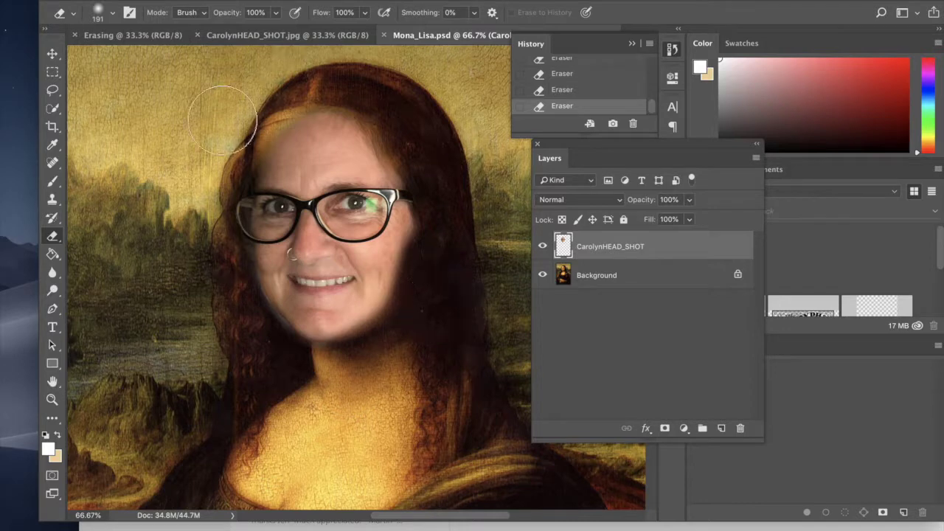
Step: Shrink the eraser brush to 51 px and zoom in closely on the face
{"action": "left_click", "coordinate": [113, 13]}
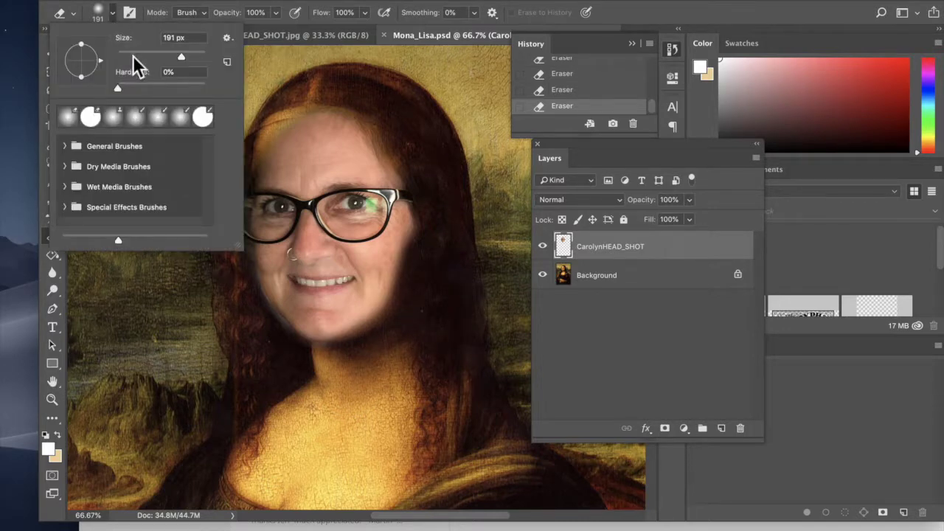
{"action": "left_click_drag", "start_coordinate": [137, 58], "coordinate": [142, 57]}
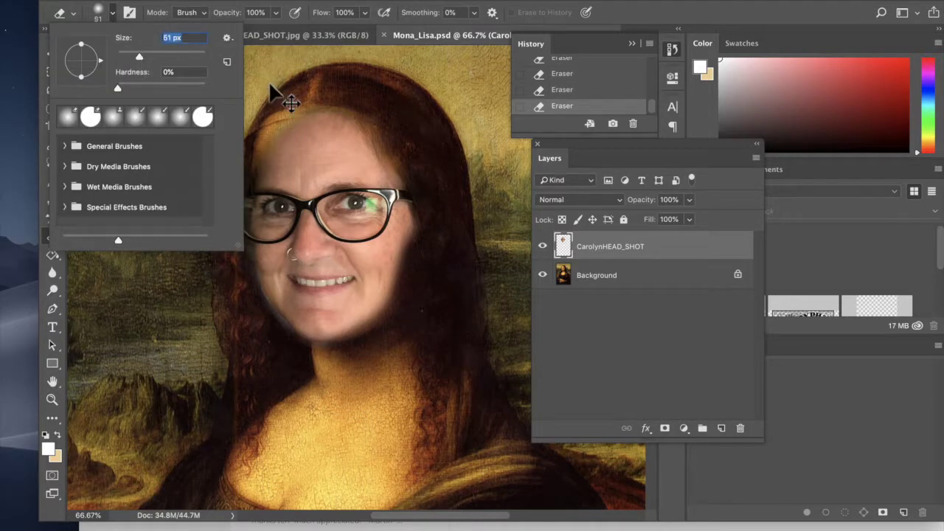
{"action": "key", "text": "Return"}
{"action": "key", "text": "ctrl+plus"}
{"action": "key", "text": "ctrl+plus"}
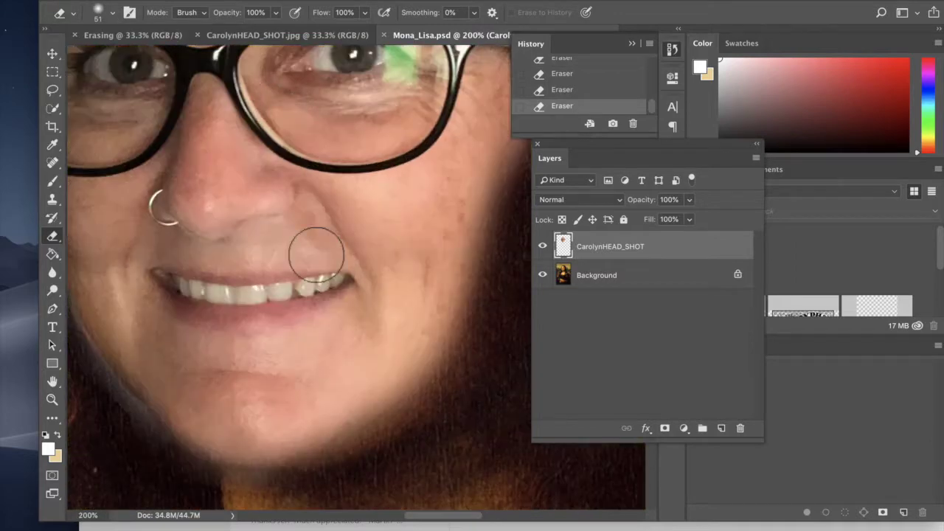
Step: Erase leftover skin near the left temple and beside the glasses, then zoom back out
{"action": "left_click_drag", "start_coordinate": [315, 299], "coordinate": [600, 182]}
{"action": "scroll", "coordinate": [225, 169], "scroll_direction": "up", "scroll_amount": 5}
{"action": "scroll", "coordinate": [226, 170], "scroll_direction": "right", "scroll_amount": 3}
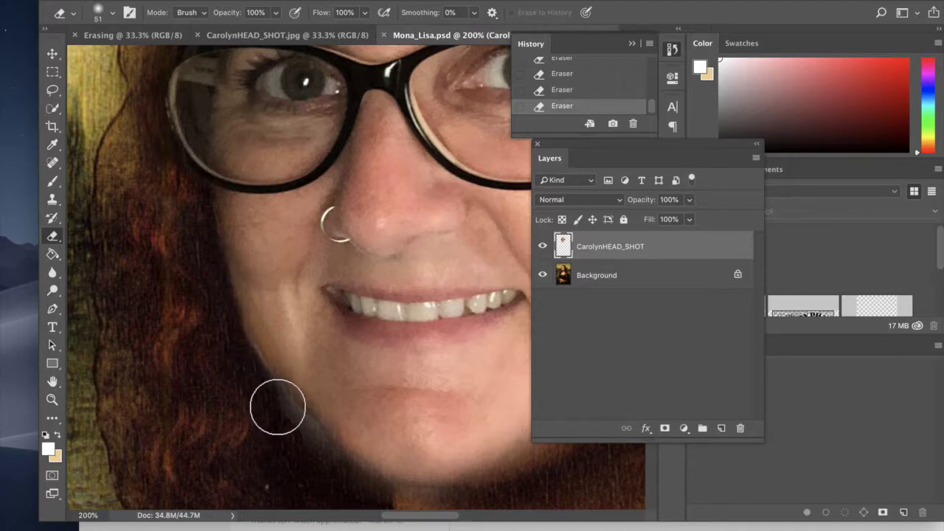
{"action": "scroll", "coordinate": [324, 452], "scroll_direction": "down", "scroll_amount": 3}
{"action": "scroll", "coordinate": [325, 452], "scroll_direction": "right", "scroll_amount": 2}
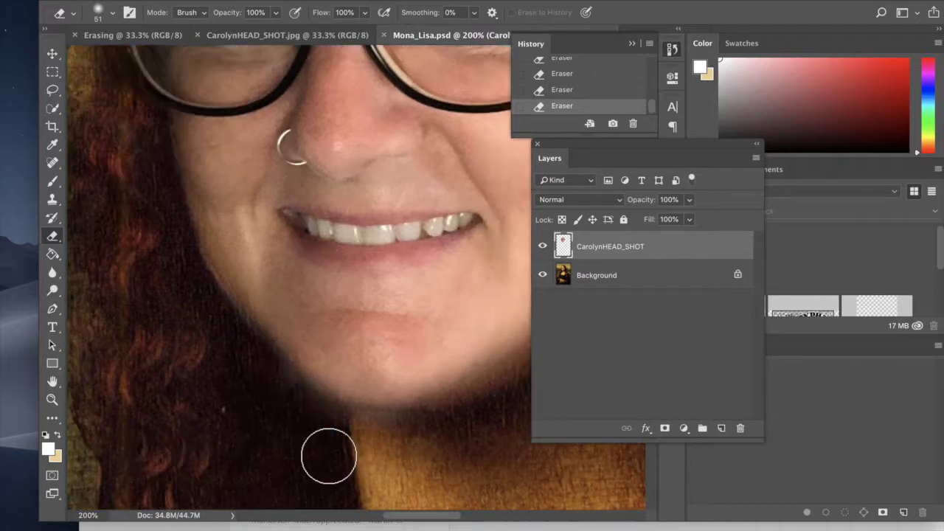
{"action": "scroll", "coordinate": [328, 456], "scroll_direction": "down", "scroll_amount": 4}
{"action": "scroll", "coordinate": [328, 456], "scroll_direction": "right", "scroll_amount": 4}
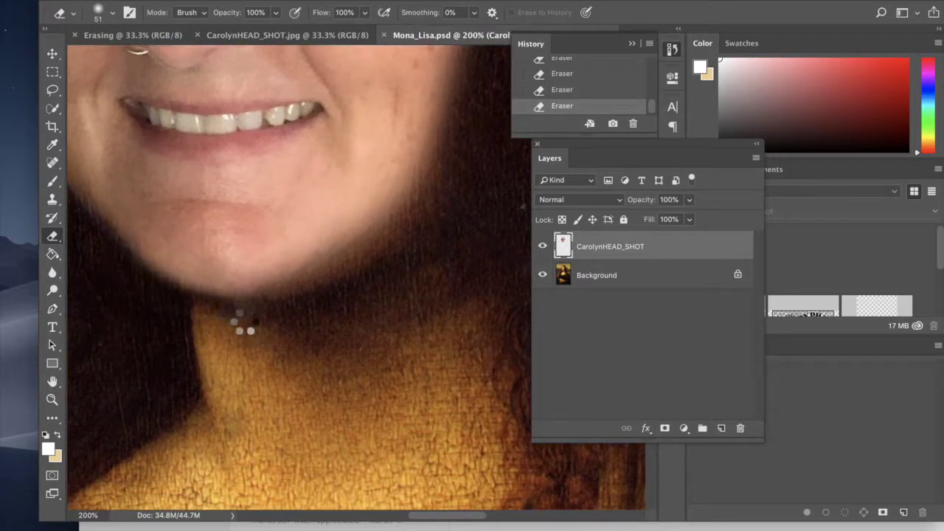
{"action": "scroll", "coordinate": [367, 305], "scroll_direction": "up", "scroll_amount": 6}
{"action": "scroll", "coordinate": [367, 306], "scroll_direction": "right", "scroll_amount": 2}
{"action": "scroll", "coordinate": [367, 306], "scroll_direction": "up", "scroll_amount": 6}
{"action": "scroll", "coordinate": [366, 306], "scroll_direction": "left", "scroll_amount": 4}
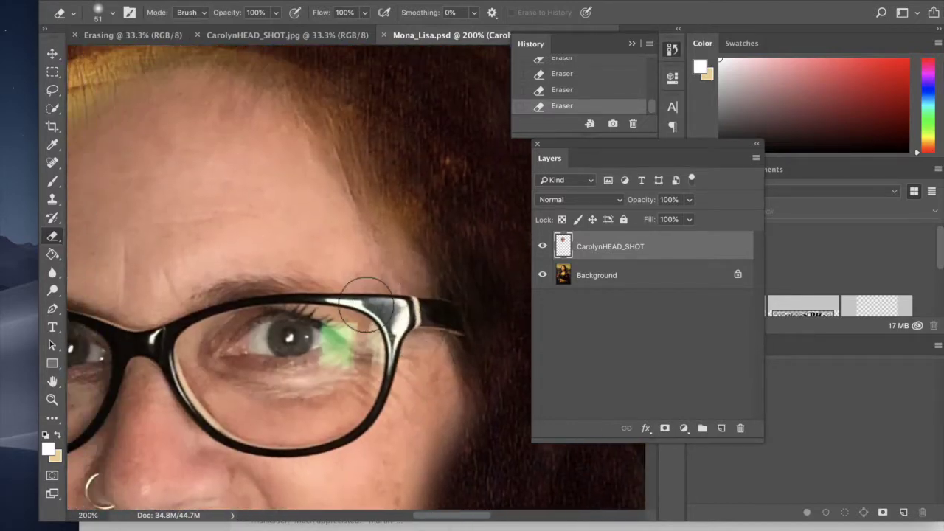
{"action": "scroll", "coordinate": [367, 304], "scroll_direction": "down", "scroll_amount": 3}
{"action": "scroll", "coordinate": [367, 304], "scroll_direction": "right", "scroll_amount": 1}
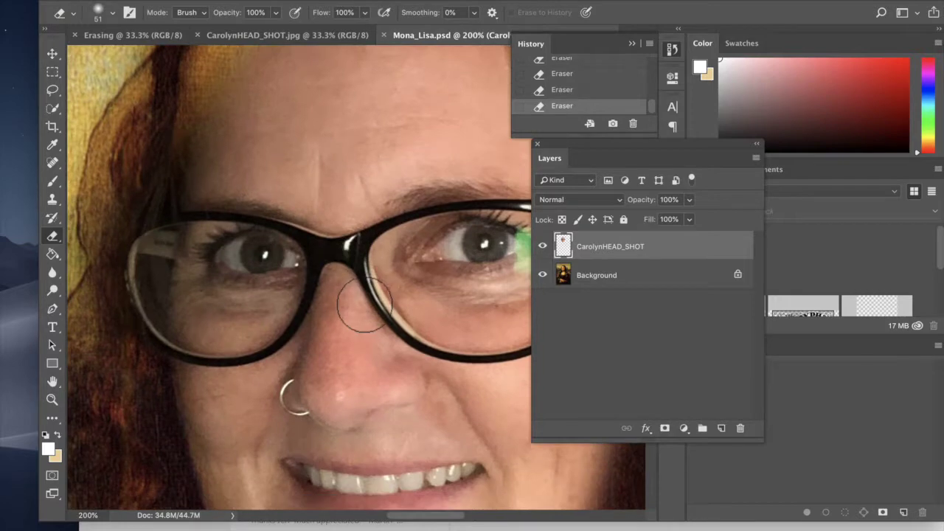
{"action": "mouse_move", "coordinate": [193, 146]}
{"action": "left_mouse_down"}
{"action": "mouse_move", "coordinate": [166, 193]}
{"action": "mouse_move", "coordinate": [180, 211]}
{"action": "mouse_move", "coordinate": [111, 244]}
{"action": "mouse_move", "coordinate": [152, 200]}
{"action": "mouse_move", "coordinate": [118, 238]}
{"action": "mouse_move", "coordinate": [133, 341]}
{"action": "left_mouse_up"}
{"action": "left_click_drag", "start_coordinate": [144, 374], "coordinate": [129, 329]}
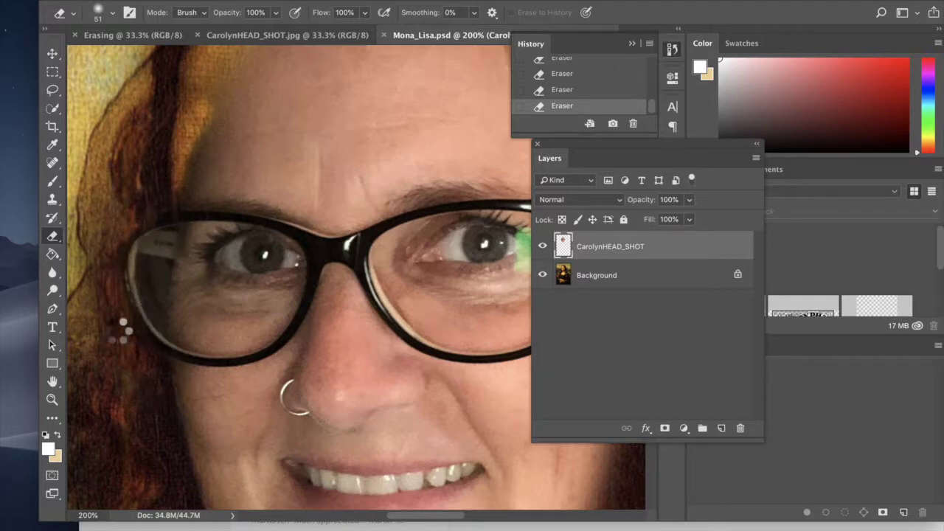
{"action": "key", "text": "super+minus"}
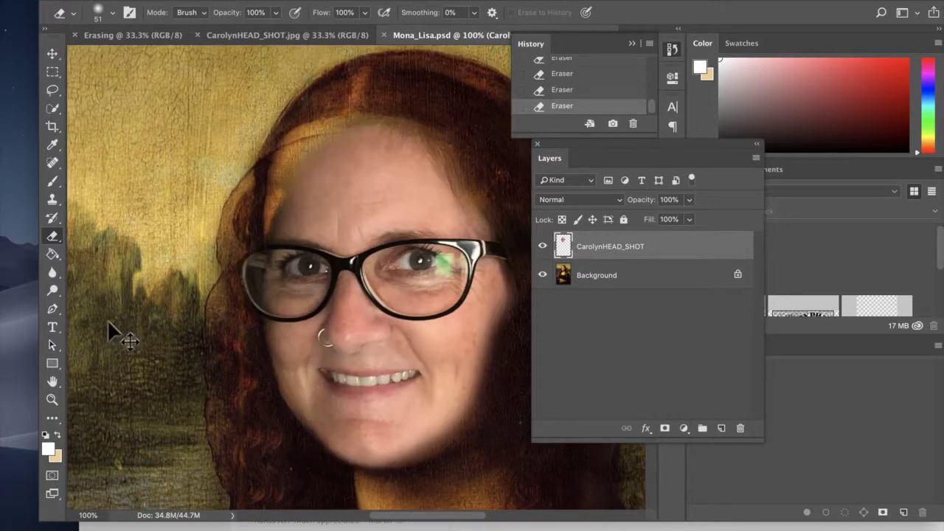
Step: Zoom out to 50% to see the whole painting and open Image > Adjustments
{"action": "key", "text": "super+minus"}
{"action": "key", "text": "super+minus"}
{"action": "scroll", "coordinate": [221, 373], "scroll_direction": "down", "scroll_amount": 2}
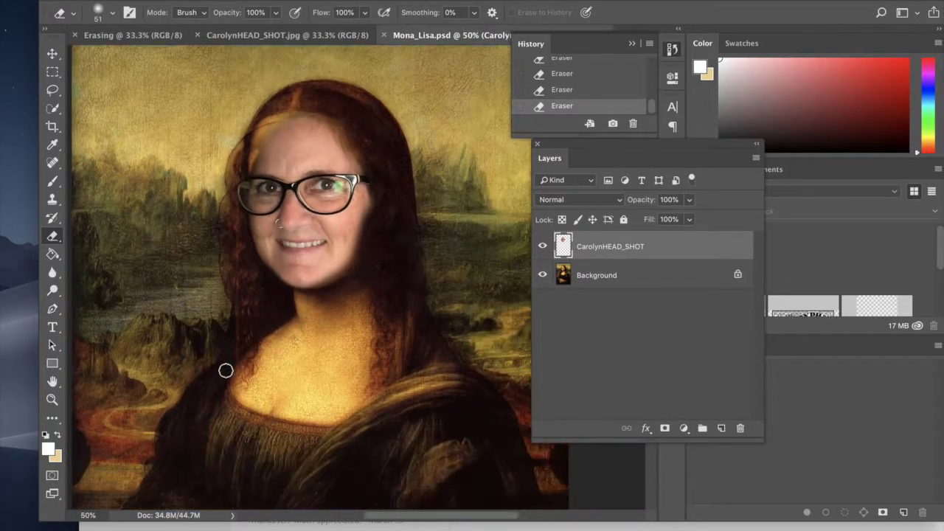
{"action": "scroll", "coordinate": [226, 370], "scroll_direction": "down", "scroll_amount": 2}
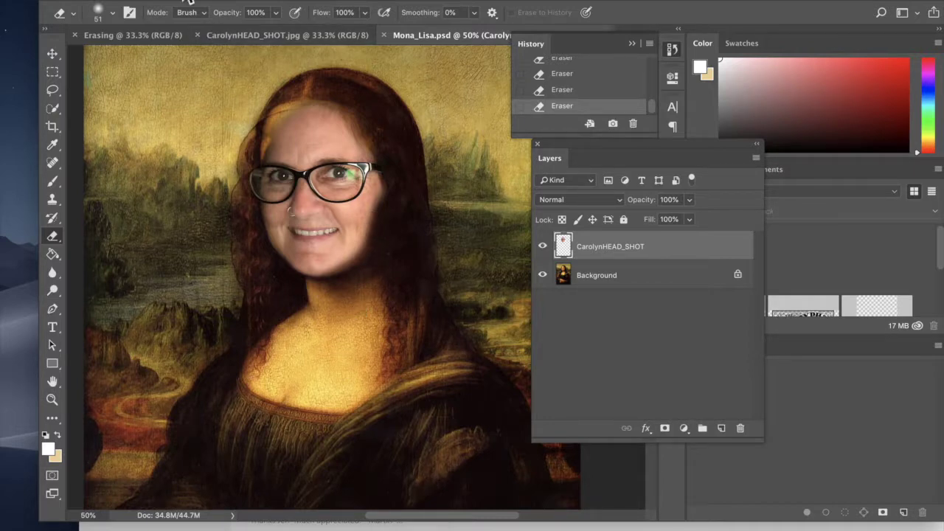
{"action": "left_click", "coordinate": [181, 0]}
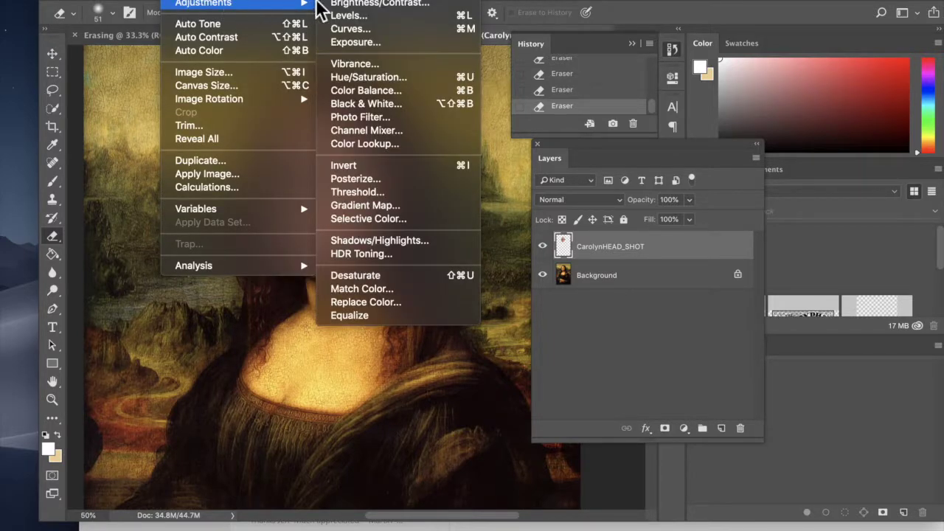
Step: Apply Hue/Saturation to the face with Hue +16 and Saturation +44
{"action": "left_click", "coordinate": [368, 76]}
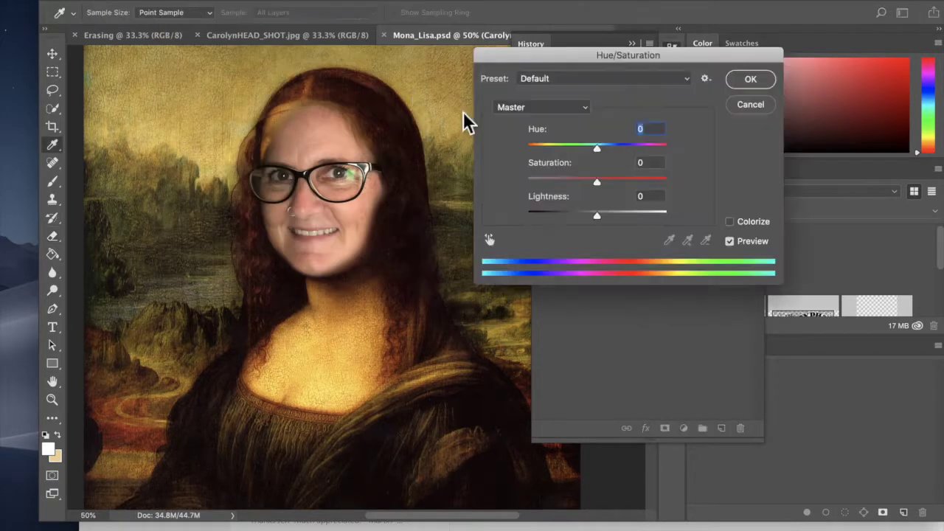
{"action": "left_click_drag", "start_coordinate": [554, 58], "coordinate": [532, 77]}
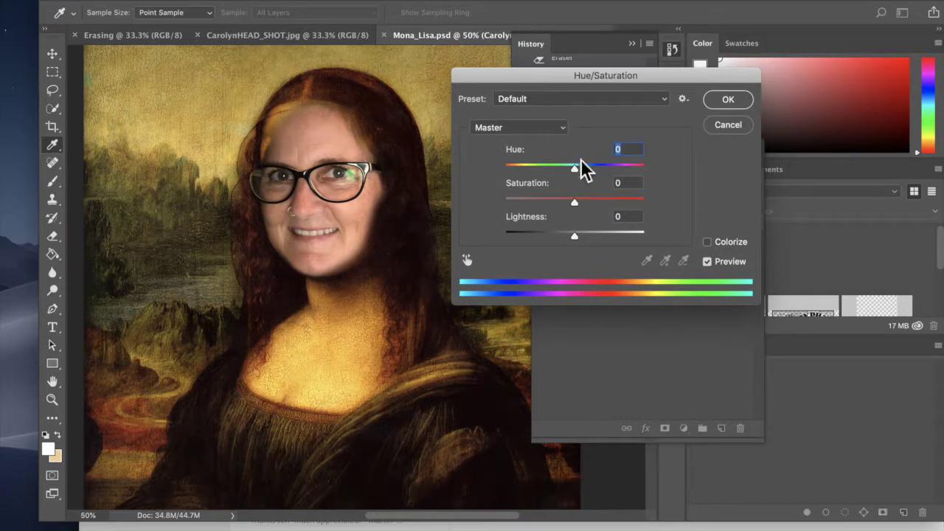
{"action": "left_click_drag", "start_coordinate": [579, 177], "coordinate": [533, 177]}
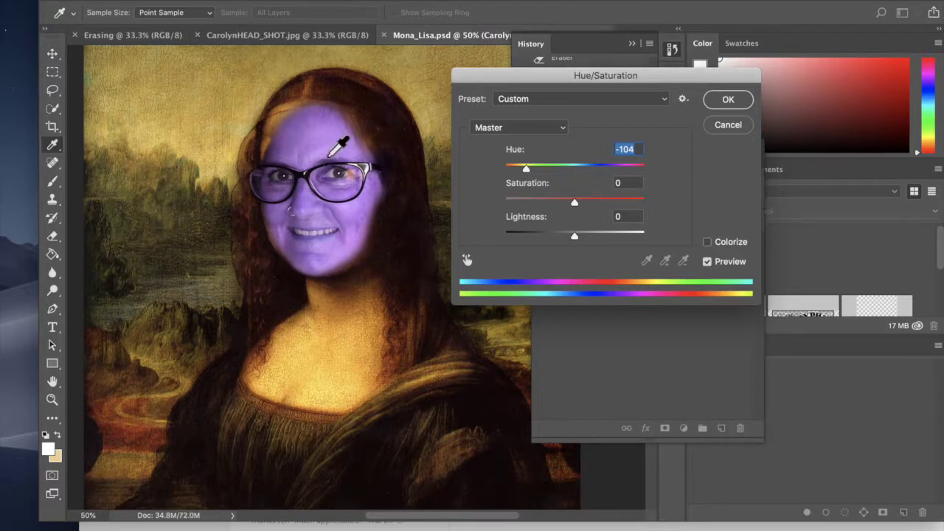
{"action": "left_click_drag", "start_coordinate": [529, 171], "coordinate": [597, 183]}
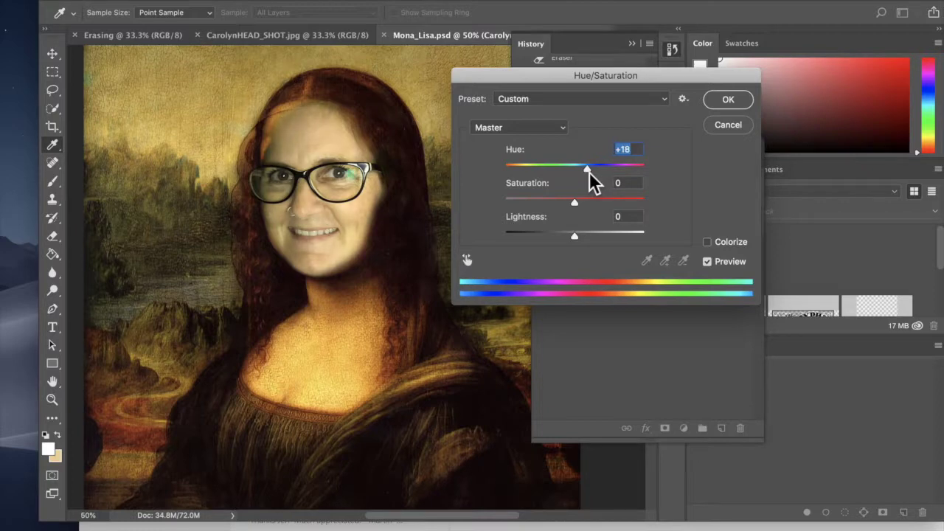
{"action": "left_click_drag", "start_coordinate": [595, 183], "coordinate": [591, 183]}
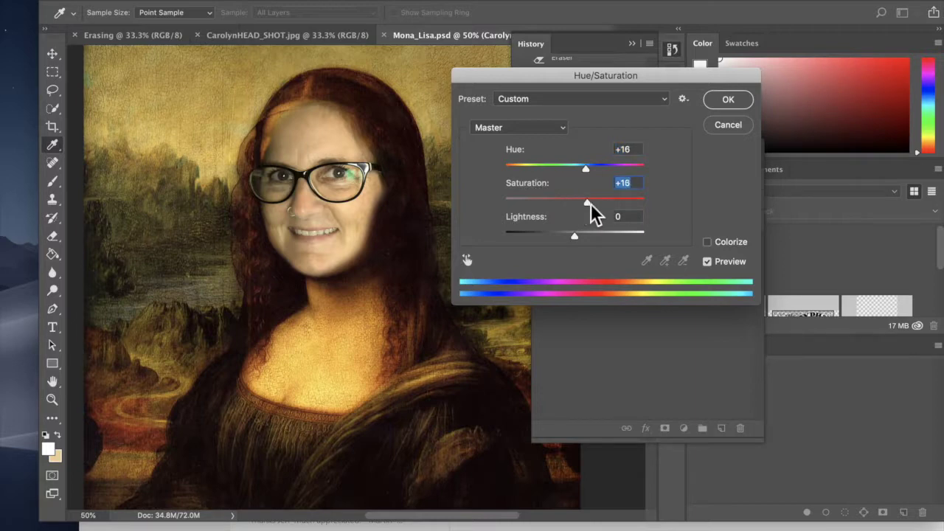
{"action": "key", "text": "Up"}
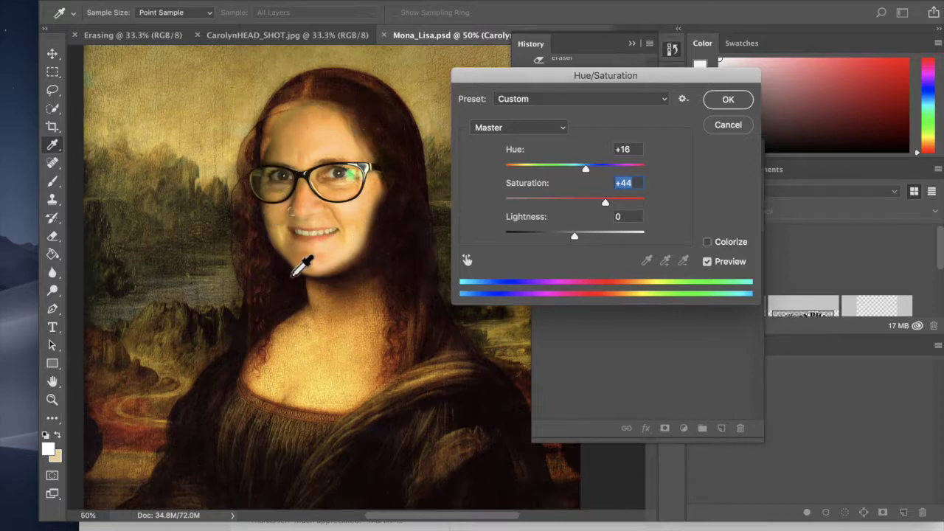
{"action": "left_click", "coordinate": [727, 103]}
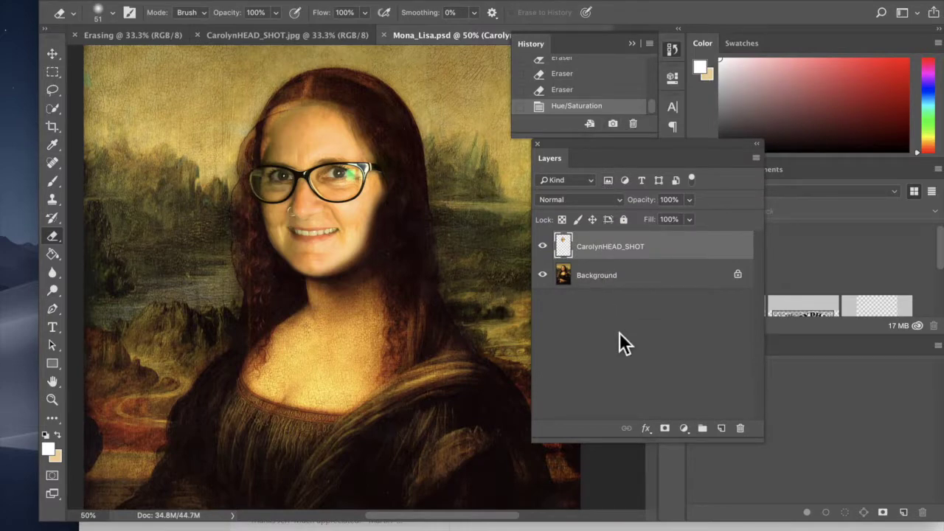
Step: Toggle undo and redo to compare the face, keeping the colour adjustment applied
{"action": "key", "text": "super+z"}
{"action": "key", "text": "super+shift+z"}
{"action": "key", "text": "super+z"}
{"action": "key", "text": "super+z"}
{"action": "key", "text": "super+shift+z"}
{"action": "key", "text": "super+z"}
{"action": "key", "text": "super+shift+z"}
Step: Zoom in slightly on the face and enlarge the soft eraser to 396 px
{"action": "key", "text": "super+equal"}
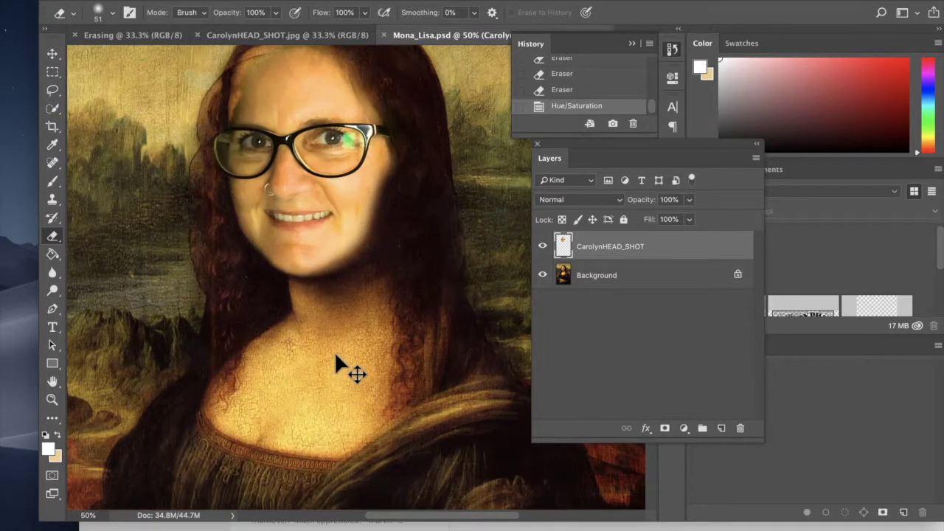
{"action": "scroll", "coordinate": [340, 359], "scroll_direction": "up", "scroll_amount": 3}
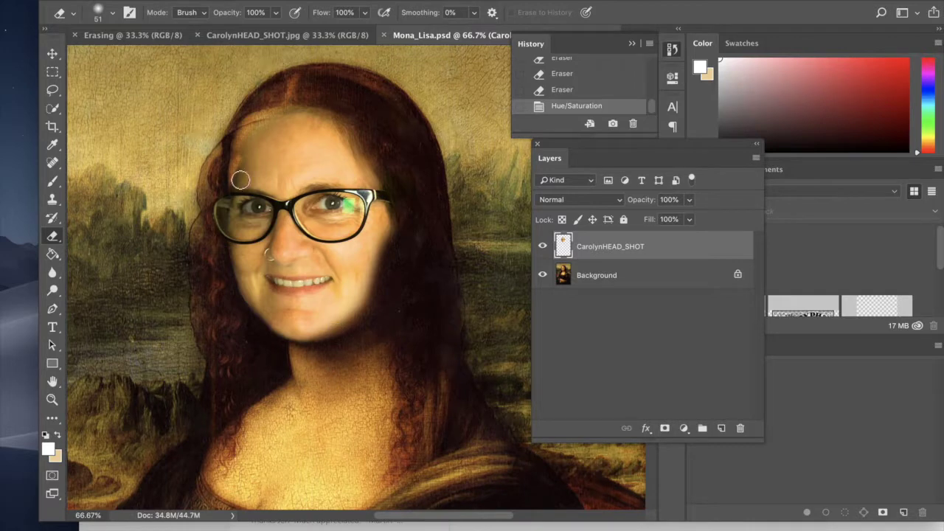
{"action": "left_click", "coordinate": [113, 13]}
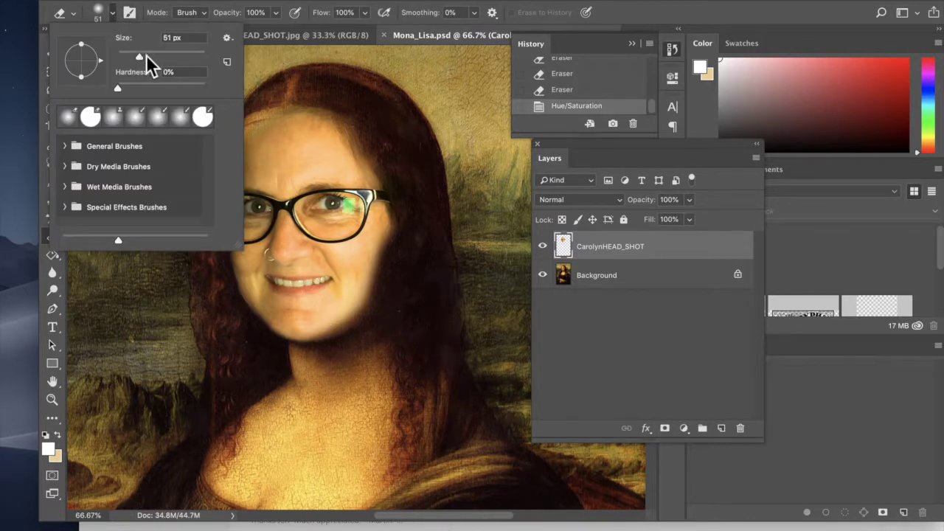
{"action": "left_click_drag", "start_coordinate": [166, 57], "coordinate": [168, 58]}
{"action": "left_click", "coordinate": [184, 57]}
{"action": "left_click", "coordinate": [195, 56]}
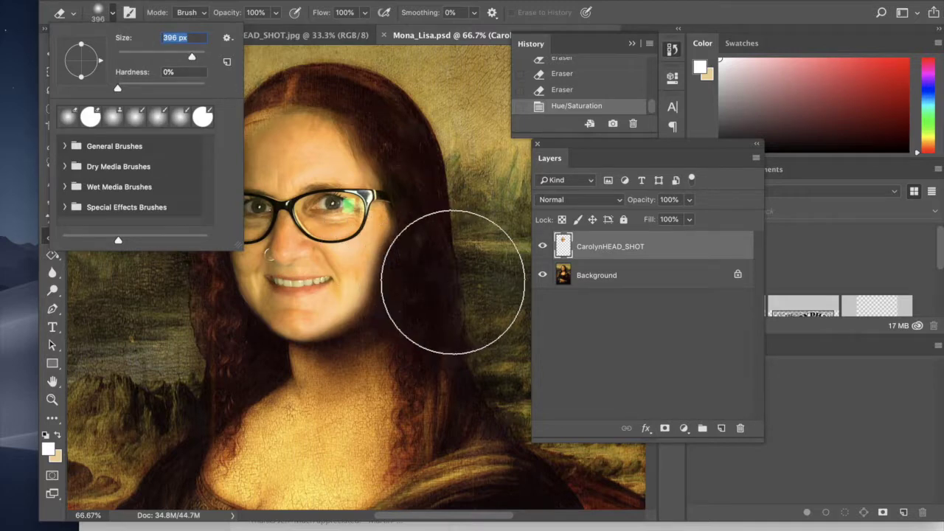
{"action": "left_click", "coordinate": [452, 284]}
Step: Undo a trial erase along the right jaw and cheek, then check the brush hardness
{"action": "mouse_move", "coordinate": [427, 284]}
{"action": "left_mouse_down"}
{"action": "mouse_move", "coordinate": [411, 313]}
{"action": "mouse_move", "coordinate": [379, 298]}
{"action": "mouse_move", "coordinate": [361, 336]}
{"action": "mouse_move", "coordinate": [380, 366]}
{"action": "left_mouse_up"}
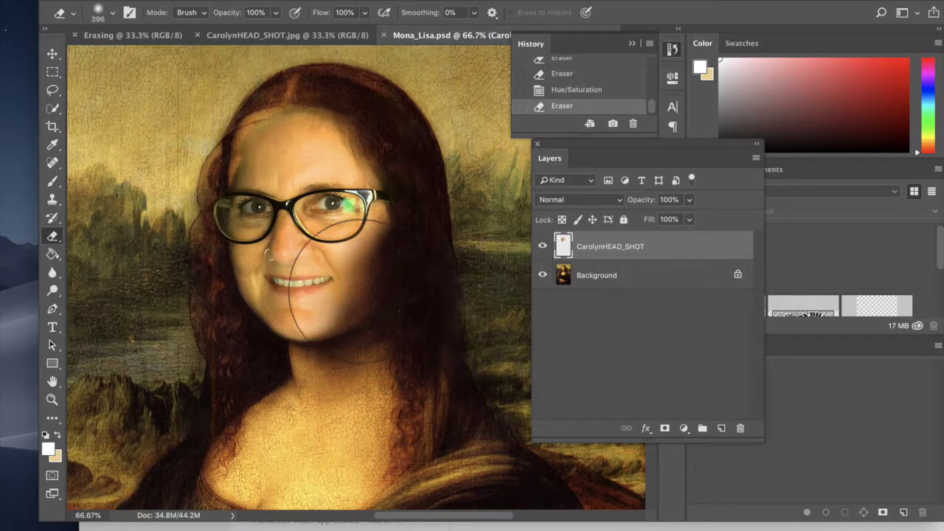
{"action": "key", "text": "ctrl+z"}
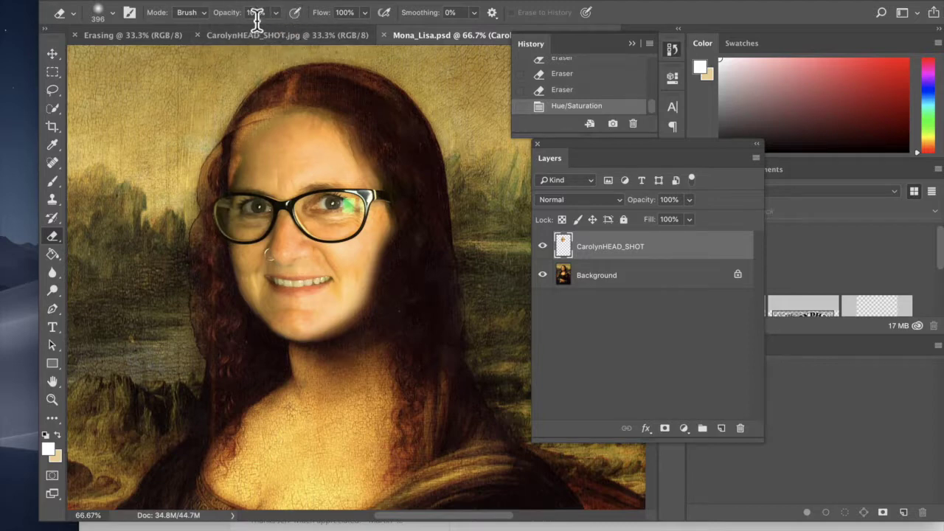
{"action": "left_click", "coordinate": [113, 13]}
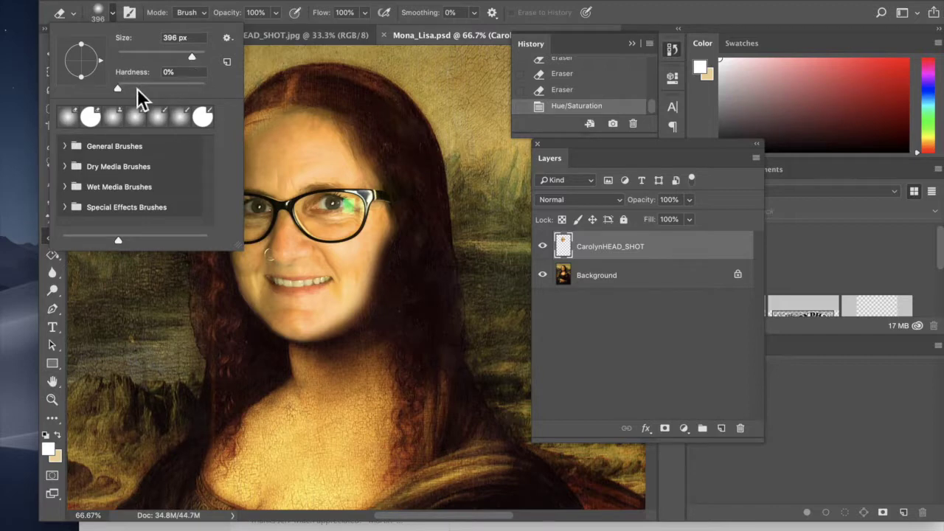
{"action": "left_click", "coordinate": [235, 7]}
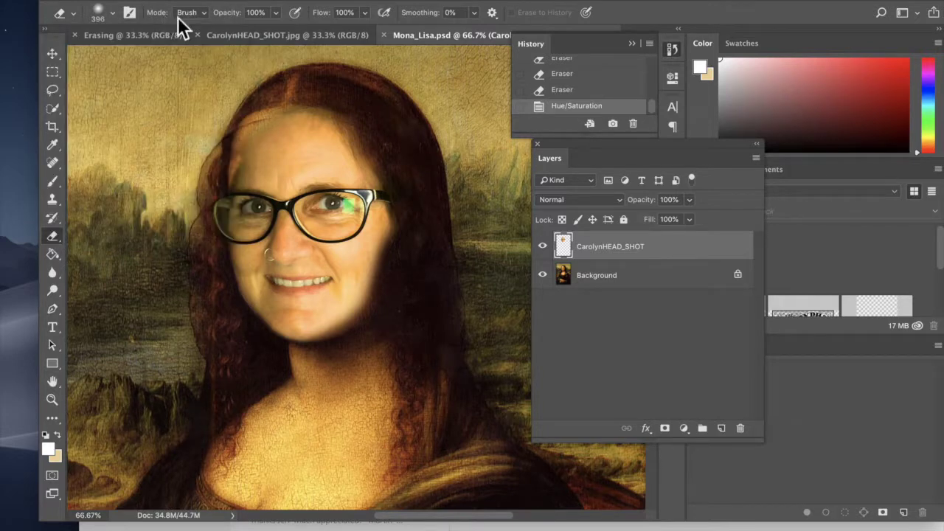
Step: Lower the eraser opacity to 10% and lightly fade the forehead's right edge and hair
{"action": "left_click", "coordinate": [276, 13]}
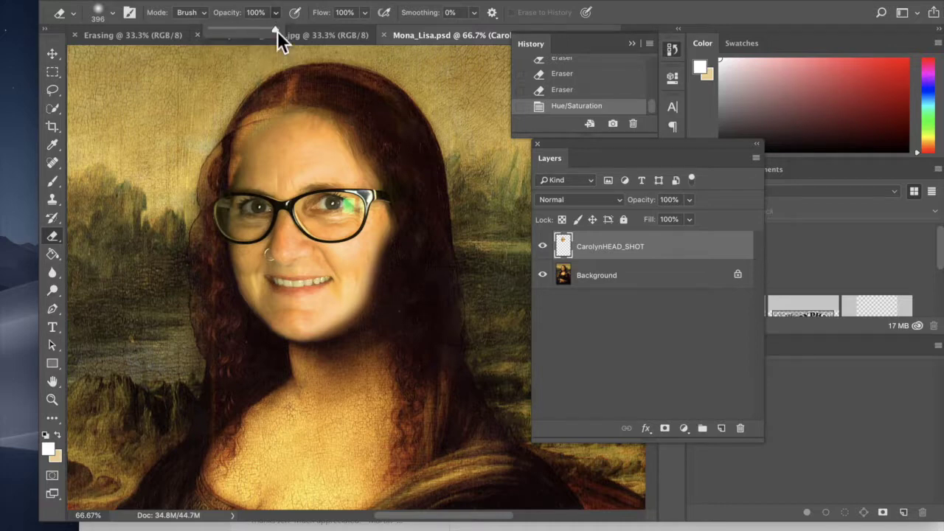
{"action": "left_click_drag", "start_coordinate": [225, 31], "coordinate": [220, 31]}
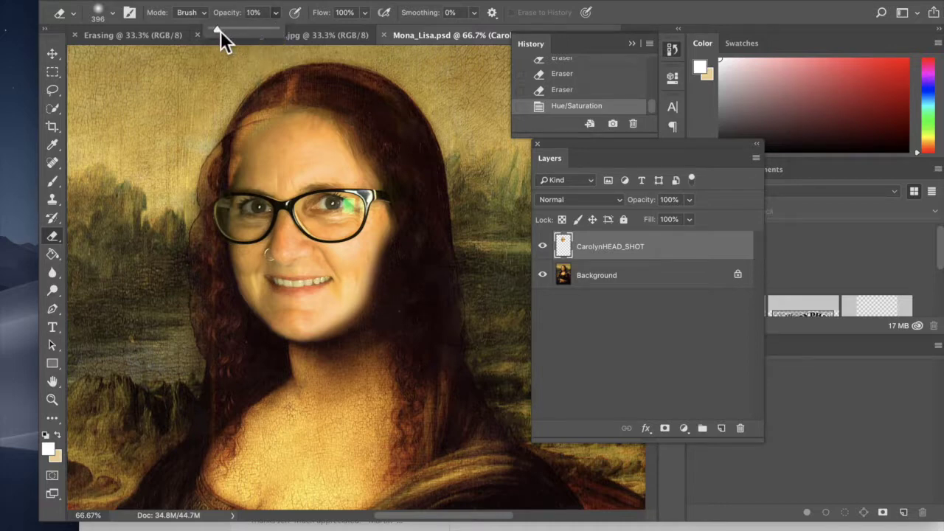
{"action": "left_click", "coordinate": [382, 153]}
{"action": "left_click", "coordinate": [382, 159]}
{"action": "left_click", "coordinate": [391, 162]}
{"action": "left_click", "coordinate": [396, 166]}
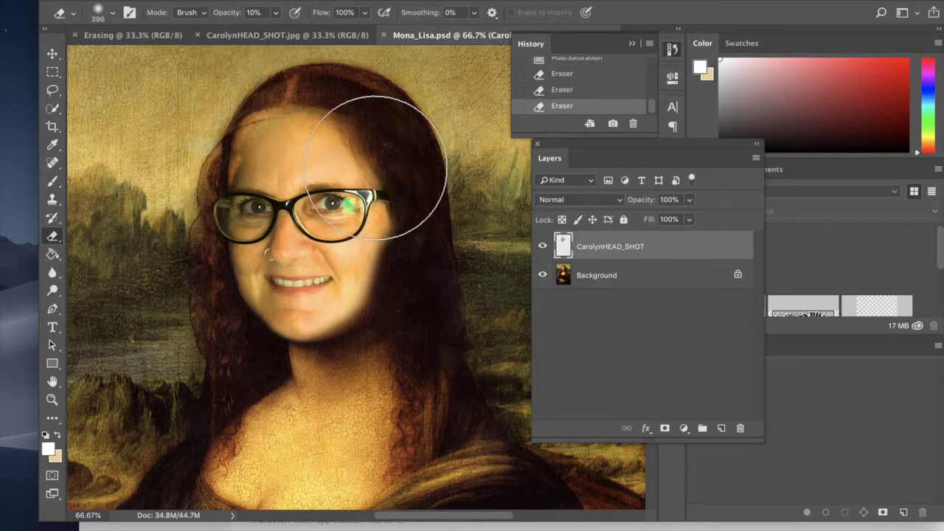
{"action": "left_click", "coordinate": [400, 169]}
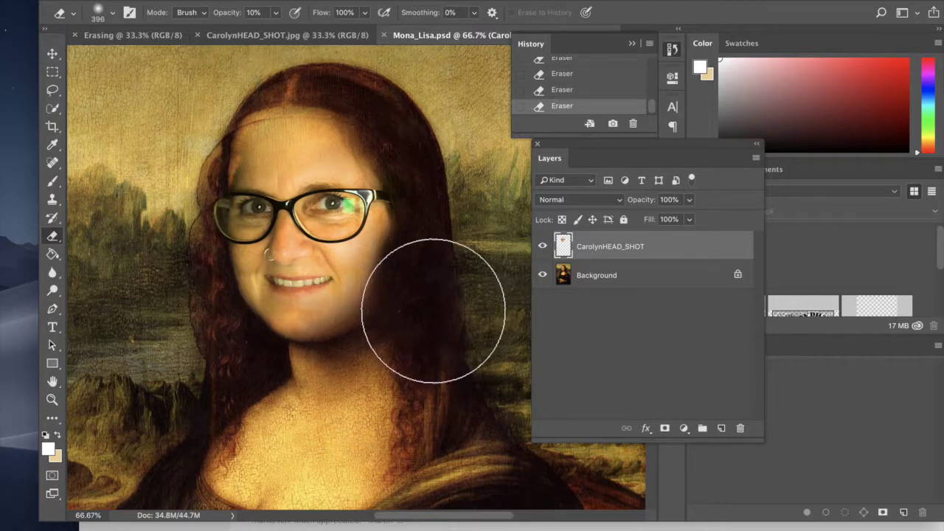
Step: Set the eraser size to 111 px, fine-tune it with the bracket keys, and zoom in
{"action": "left_click", "coordinate": [112, 15]}
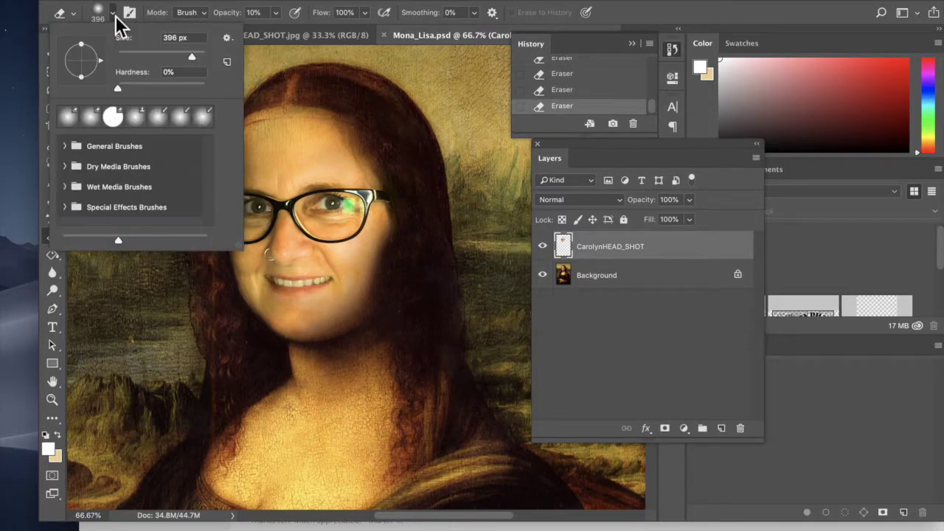
{"action": "left_click", "coordinate": [165, 56]}
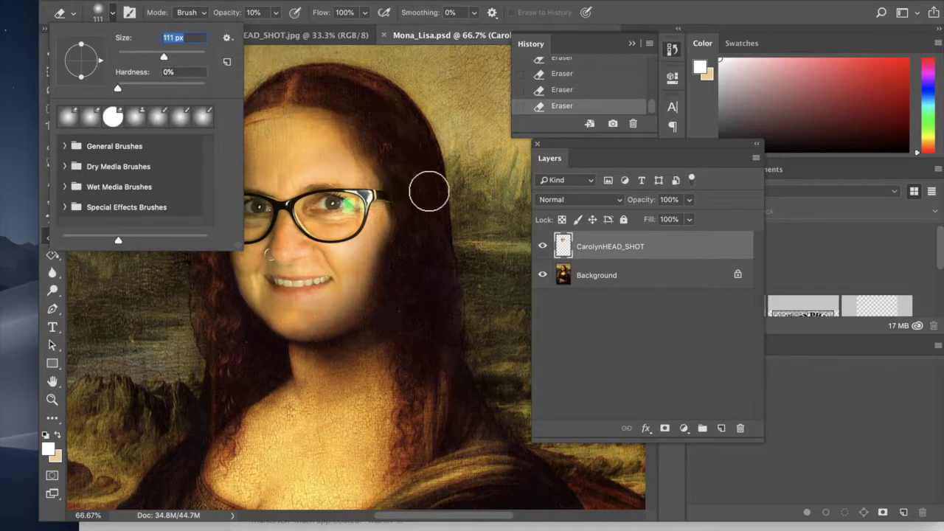
{"action": "left_click", "coordinate": [368, 176]}
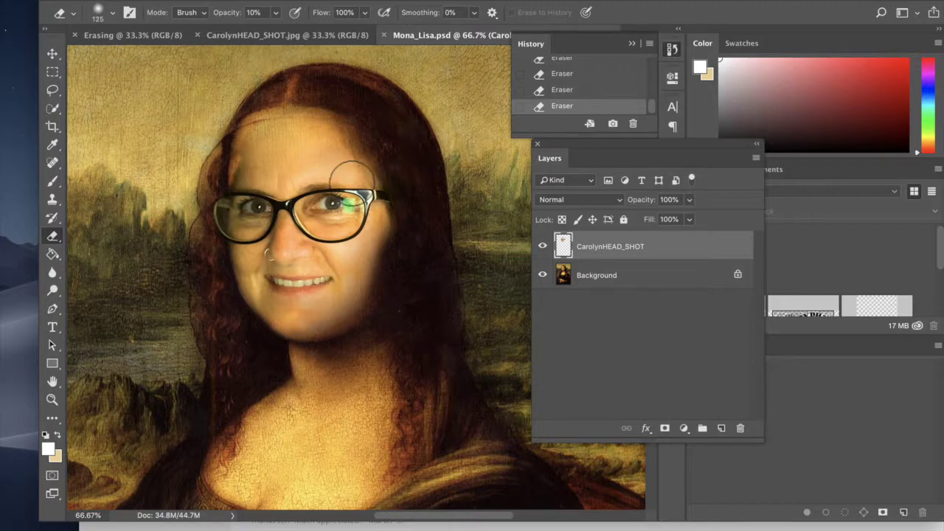
{"action": "key", "text": "bracketright"}
{"action": "key", "text": "bracketleft"}
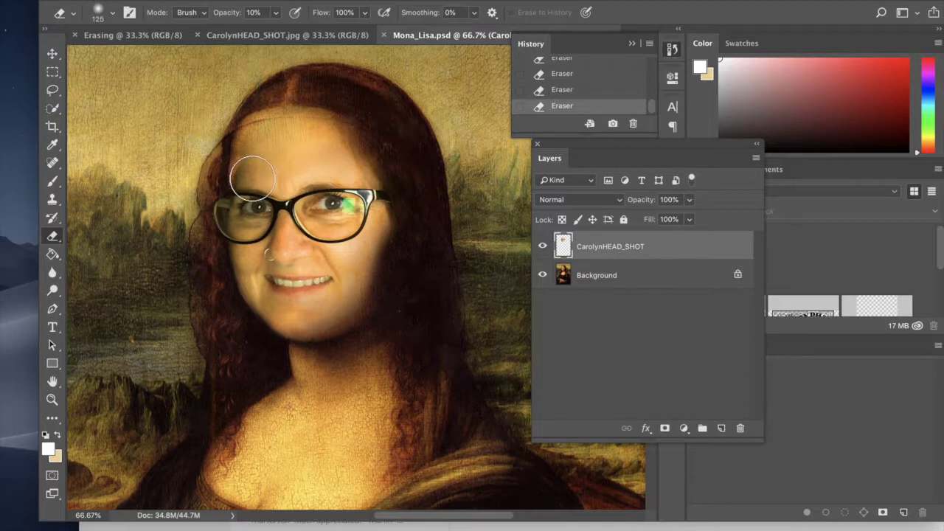
{"action": "key", "text": "super+equal"}
{"action": "key", "text": "super+equal"}
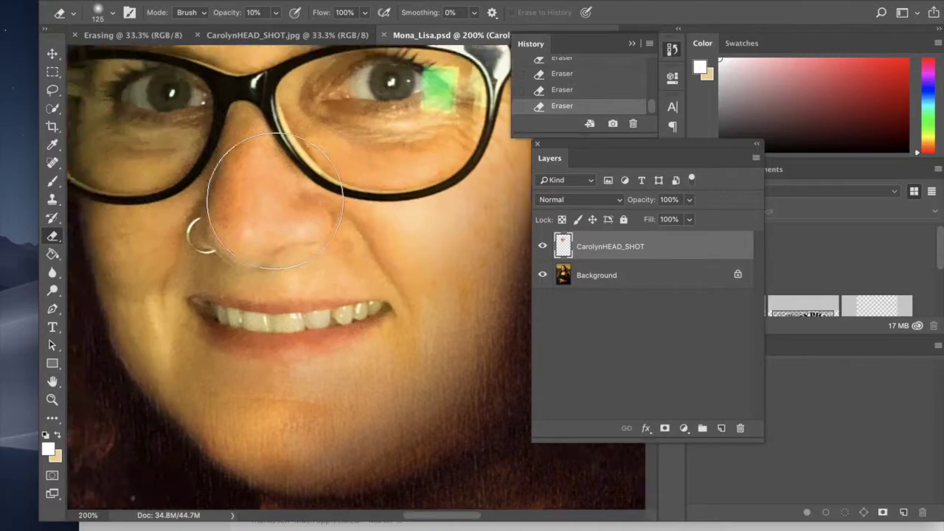
Step: Softly fade the headshot's edge around the left eye and the left cheek
{"action": "scroll", "coordinate": [274, 201], "scroll_direction": "up", "scroll_amount": 5}
{"action": "scroll", "coordinate": [275, 200], "scroll_direction": "left", "scroll_amount": 3}
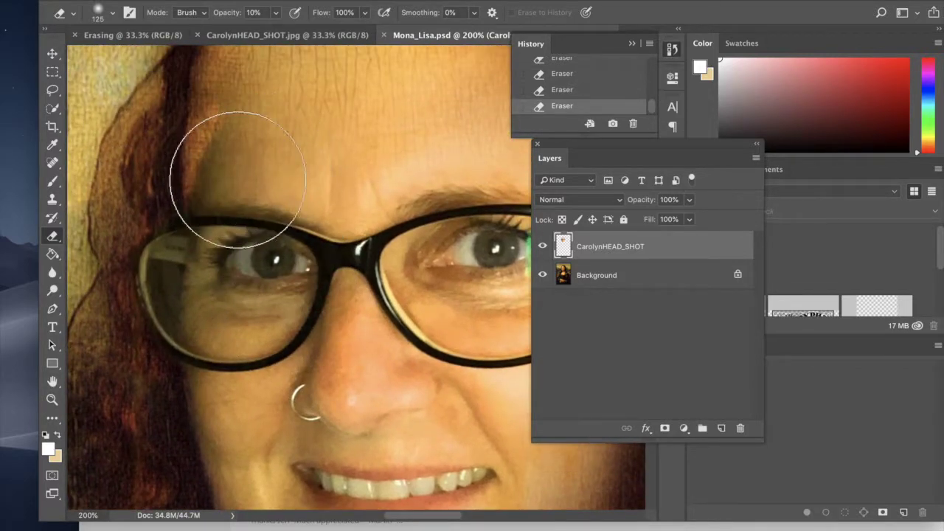
{"action": "mouse_move", "coordinate": [225, 205]}
{"action": "left_mouse_down"}
{"action": "mouse_move", "coordinate": [236, 211]}
{"action": "mouse_move", "coordinate": [215, 200]}
{"action": "mouse_move", "coordinate": [211, 214]}
{"action": "mouse_move", "coordinate": [251, 200]}
{"action": "mouse_move", "coordinate": [202, 200]}
{"action": "mouse_move", "coordinate": [222, 206]}
{"action": "mouse_move", "coordinate": [247, 197]}
{"action": "mouse_move", "coordinate": [204, 196]}
{"action": "mouse_move", "coordinate": [268, 169]}
{"action": "mouse_move", "coordinate": [196, 177]}
{"action": "mouse_move", "coordinate": [287, 123]}
{"action": "mouse_move", "coordinate": [243, 116]}
{"action": "mouse_move", "coordinate": [277, 118]}
{"action": "mouse_move", "coordinate": [285, 152]}
{"action": "mouse_move", "coordinate": [257, 200]}
{"action": "mouse_move", "coordinate": [358, 236]}
{"action": "mouse_move", "coordinate": [308, 200]}
{"action": "mouse_move", "coordinate": [362, 189]}
{"action": "mouse_move", "coordinate": [380, 237]}
{"action": "mouse_move", "coordinate": [369, 200]}
{"action": "mouse_move", "coordinate": [303, 205]}
{"action": "mouse_move", "coordinate": [378, 215]}
{"action": "mouse_move", "coordinate": [420, 180]}
{"action": "mouse_move", "coordinate": [299, 211]}
{"action": "mouse_move", "coordinate": [331, 190]}
{"action": "mouse_move", "coordinate": [298, 239]}
{"action": "mouse_move", "coordinate": [452, 185]}
{"action": "mouse_move", "coordinate": [430, 189]}
{"action": "mouse_move", "coordinate": [497, 219]}
{"action": "mouse_move", "coordinate": [400, 143]}
{"action": "mouse_move", "coordinate": [461, 196]}
{"action": "mouse_move", "coordinate": [327, 200]}
{"action": "mouse_move", "coordinate": [325, 208]}
{"action": "left_mouse_up"}
{"action": "scroll", "coordinate": [368, 207], "scroll_direction": "right", "scroll_amount": 5}
{"action": "scroll", "coordinate": [324, 208], "scroll_direction": "down", "scroll_amount": 5}
{"action": "scroll", "coordinate": [324, 208], "scroll_direction": "left", "scroll_amount": 1}
{"action": "mouse_move", "coordinate": [175, 317]}
{"action": "left_mouse_down"}
{"action": "mouse_move", "coordinate": [205, 317]}
{"action": "mouse_move", "coordinate": [159, 338]}
{"action": "mouse_move", "coordinate": [194, 330]}
{"action": "mouse_move", "coordinate": [198, 432]}
{"action": "mouse_move", "coordinate": [202, 329]}
{"action": "mouse_move", "coordinate": [211, 421]}
{"action": "mouse_move", "coordinate": [210, 379]}
{"action": "mouse_move", "coordinate": [269, 478]}
{"action": "mouse_move", "coordinate": [227, 435]}
{"action": "mouse_move", "coordinate": [207, 337]}
{"action": "left_mouse_up"}
Step: Fade the headshot along the chin, by the temple hair, and over the eyebrow and forehead
{"action": "scroll", "coordinate": [261, 465], "scroll_direction": "down", "scroll_amount": 3}
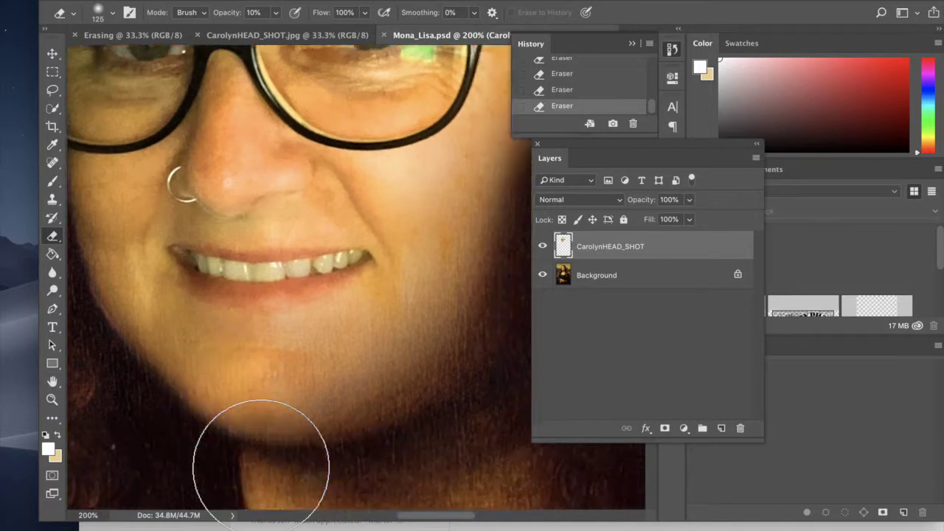
{"action": "scroll", "coordinate": [261, 465], "scroll_direction": "down", "scroll_amount": 1}
{"action": "mouse_move", "coordinate": [211, 396]}
{"action": "left_mouse_down"}
{"action": "mouse_move", "coordinate": [427, 475]}
{"action": "mouse_move", "coordinate": [420, 387]}
{"action": "mouse_move", "coordinate": [389, 355]}
{"action": "mouse_move", "coordinate": [208, 347]}
{"action": "mouse_move", "coordinate": [354, 374]}
{"action": "mouse_move", "coordinate": [419, 296]}
{"action": "mouse_move", "coordinate": [290, 364]}
{"action": "mouse_move", "coordinate": [315, 361]}
{"action": "mouse_move", "coordinate": [359, 324]}
{"action": "mouse_move", "coordinate": [264, 354]}
{"action": "mouse_move", "coordinate": [366, 349]}
{"action": "mouse_move", "coordinate": [254, 358]}
{"action": "mouse_move", "coordinate": [315, 360]}
{"action": "mouse_move", "coordinate": [378, 340]}
{"action": "mouse_move", "coordinate": [284, 353]}
{"action": "mouse_move", "coordinate": [253, 345]}
{"action": "mouse_move", "coordinate": [272, 364]}
{"action": "mouse_move", "coordinate": [355, 338]}
{"action": "mouse_move", "coordinate": [406, 303]}
{"action": "mouse_move", "coordinate": [444, 222]}
{"action": "mouse_move", "coordinate": [401, 298]}
{"action": "mouse_move", "coordinate": [446, 232]}
{"action": "mouse_move", "coordinate": [417, 311]}
{"action": "mouse_move", "coordinate": [452, 230]}
{"action": "mouse_move", "coordinate": [420, 308]}
{"action": "mouse_move", "coordinate": [426, 216]}
{"action": "left_mouse_up"}
{"action": "scroll", "coordinate": [351, 358], "scroll_direction": "right", "scroll_amount": 3}
{"action": "scroll", "coordinate": [353, 324], "scroll_direction": "up", "scroll_amount": 5}
{"action": "mouse_move", "coordinate": [440, 258]}
{"action": "left_mouse_down"}
{"action": "mouse_move", "coordinate": [447, 228]}
{"action": "mouse_move", "coordinate": [424, 336]}
{"action": "mouse_move", "coordinate": [450, 203]}
{"action": "mouse_move", "coordinate": [412, 317]}
{"action": "mouse_move", "coordinate": [455, 153]}
{"action": "mouse_move", "coordinate": [437, 240]}
{"action": "mouse_move", "coordinate": [437, 261]}
{"action": "mouse_move", "coordinate": [451, 170]}
{"action": "mouse_move", "coordinate": [433, 307]}
{"action": "mouse_move", "coordinate": [453, 159]}
{"action": "mouse_move", "coordinate": [438, 305]}
{"action": "mouse_move", "coordinate": [451, 196]}
{"action": "mouse_move", "coordinate": [370, 388]}
{"action": "mouse_move", "coordinate": [422, 291]}
{"action": "mouse_move", "coordinate": [337, 360]}
{"action": "mouse_move", "coordinate": [320, 361]}
{"action": "mouse_move", "coordinate": [423, 311]}
{"action": "mouse_move", "coordinate": [341, 446]}
{"action": "mouse_move", "coordinate": [411, 337]}
{"action": "mouse_move", "coordinate": [363, 490]}
{"action": "mouse_move", "coordinate": [411, 369]}
{"action": "mouse_move", "coordinate": [319, 511]}
{"action": "mouse_move", "coordinate": [397, 358]}
{"action": "left_mouse_up"}
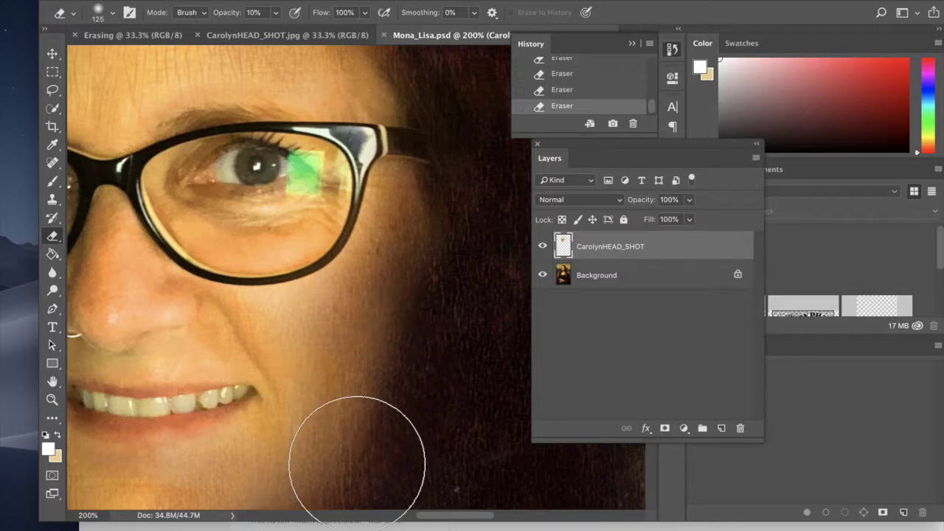
{"action": "scroll", "coordinate": [347, 453], "scroll_direction": "up", "scroll_amount": 3}
{"action": "mouse_move", "coordinate": [181, 249]}
{"action": "left_mouse_down"}
{"action": "mouse_move", "coordinate": [221, 190]}
{"action": "mouse_move", "coordinate": [179, 211]}
{"action": "mouse_move", "coordinate": [238, 211]}
{"action": "mouse_move", "coordinate": [340, 238]}
{"action": "mouse_move", "coordinate": [334, 235]}
{"action": "mouse_move", "coordinate": [344, 220]}
{"action": "left_mouse_up"}
Step: Softly erase the temple beside the glasses arm, the nose, right cheek and lower right lens
{"action": "mouse_move", "coordinate": [399, 203]}
{"action": "left_mouse_down"}
{"action": "mouse_move", "coordinate": [363, 217]}
{"action": "mouse_move", "coordinate": [447, 232]}
{"action": "mouse_move", "coordinate": [424, 246]}
{"action": "mouse_move", "coordinate": [426, 215]}
{"action": "mouse_move", "coordinate": [453, 281]}
{"action": "mouse_move", "coordinate": [445, 219]}
{"action": "mouse_move", "coordinate": [462, 338]}
{"action": "left_mouse_up"}
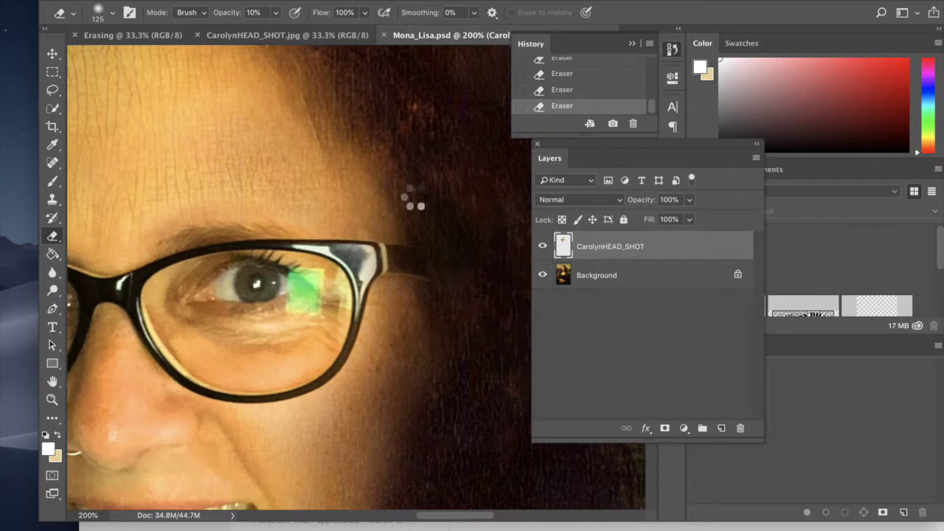
{"action": "scroll", "coordinate": [443, 337], "scroll_direction": "down", "scroll_amount": 5}
{"action": "scroll", "coordinate": [443, 337], "scroll_direction": "left", "scroll_amount": 4}
{"action": "mouse_move", "coordinate": [259, 344]}
{"action": "left_mouse_down"}
{"action": "mouse_move", "coordinate": [215, 302]}
{"action": "mouse_move", "coordinate": [211, 337]}
{"action": "mouse_move", "coordinate": [326, 362]}
{"action": "mouse_move", "coordinate": [357, 390]}
{"action": "mouse_move", "coordinate": [442, 309]}
{"action": "mouse_move", "coordinate": [406, 414]}
{"action": "mouse_move", "coordinate": [424, 468]}
{"action": "mouse_move", "coordinate": [226, 337]}
{"action": "mouse_move", "coordinate": [251, 309]}
{"action": "mouse_move", "coordinate": [276, 450]}
{"action": "mouse_move", "coordinate": [253, 341]}
{"action": "mouse_move", "coordinate": [257, 450]}
{"action": "mouse_move", "coordinate": [194, 246]}
{"action": "mouse_move", "coordinate": [191, 181]}
{"action": "mouse_move", "coordinate": [193, 218]}
{"action": "mouse_move", "coordinate": [196, 207]}
{"action": "mouse_move", "coordinate": [229, 234]}
{"action": "mouse_move", "coordinate": [248, 229]}
{"action": "mouse_move", "coordinate": [211, 233]}
{"action": "mouse_move", "coordinate": [198, 214]}
{"action": "mouse_move", "coordinate": [214, 229]}
{"action": "left_mouse_up"}
{"action": "scroll", "coordinate": [424, 468], "scroll_direction": "down", "scroll_amount": 3}
{"action": "scroll", "coordinate": [423, 468], "scroll_direction": "left", "scroll_amount": 5}
{"action": "scroll", "coordinate": [298, 248], "scroll_direction": "right", "scroll_amount": 5}
{"action": "mouse_move", "coordinate": [298, 247]}
{"action": "left_mouse_down"}
{"action": "mouse_move", "coordinate": [346, 217]}
{"action": "mouse_move", "coordinate": [380, 253]}
{"action": "mouse_move", "coordinate": [441, 256]}
{"action": "mouse_move", "coordinate": [373, 244]}
{"action": "mouse_move", "coordinate": [465, 248]}
{"action": "mouse_move", "coordinate": [438, 228]}
{"action": "mouse_move", "coordinate": [442, 218]}
{"action": "mouse_move", "coordinate": [433, 254]}
{"action": "mouse_move", "coordinate": [424, 267]}
{"action": "mouse_move", "coordinate": [439, 229]}
{"action": "mouse_move", "coordinate": [417, 265]}
{"action": "mouse_move", "coordinate": [436, 233]}
{"action": "mouse_move", "coordinate": [443, 238]}
{"action": "mouse_move", "coordinate": [393, 292]}
{"action": "mouse_move", "coordinate": [442, 238]}
{"action": "mouse_move", "coordinate": [429, 268]}
{"action": "mouse_move", "coordinate": [384, 285]}
{"action": "mouse_move", "coordinate": [330, 271]}
{"action": "mouse_move", "coordinate": [364, 287]}
{"action": "mouse_move", "coordinate": [410, 281]}
{"action": "mouse_move", "coordinate": [303, 261]}
{"action": "mouse_move", "coordinate": [246, 265]}
{"action": "mouse_move", "coordinate": [261, 275]}
{"action": "mouse_move", "coordinate": [227, 298]}
{"action": "mouse_move", "coordinate": [178, 279]}
{"action": "mouse_move", "coordinate": [210, 284]}
{"action": "left_mouse_up"}
Step: Fit the whole painting on screen
{"action": "scroll", "coordinate": [457, 241], "scroll_direction": "right", "scroll_amount": 3}
{"action": "scroll", "coordinate": [457, 241], "scroll_direction": "up", "scroll_amount": 2}
{"action": "scroll", "coordinate": [384, 262], "scroll_direction": "left", "scroll_amount": 3}
{"action": "scroll", "coordinate": [209, 284], "scroll_direction": "up", "scroll_amount": 1}
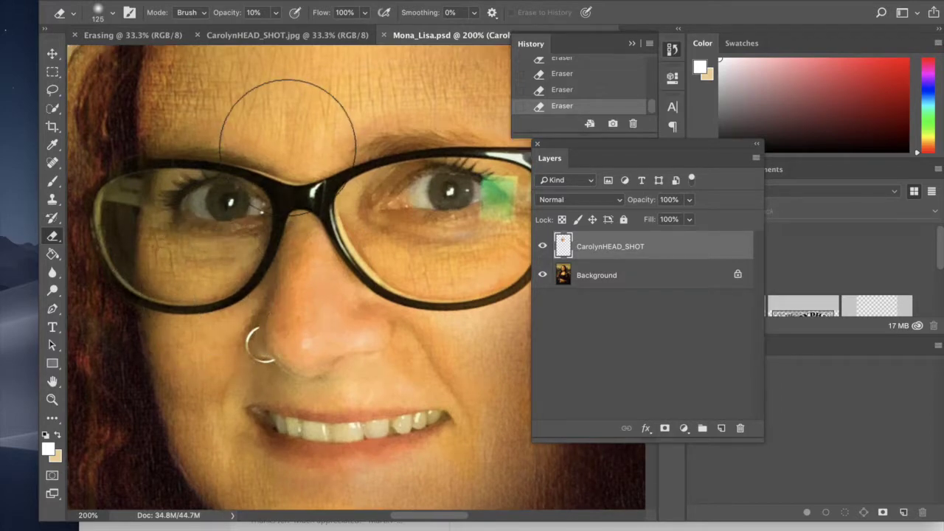
{"action": "key", "text": "super+0"}
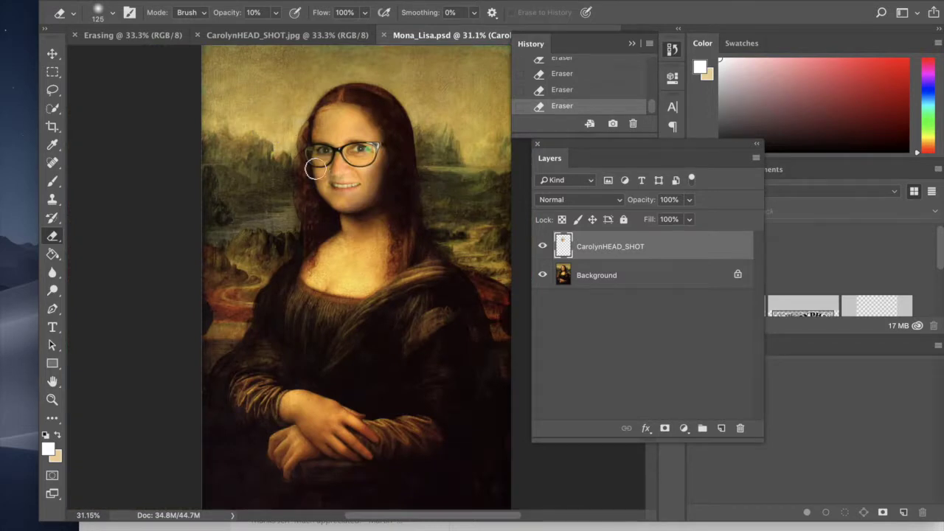
Step: Inspect the face blend up to 100% zoom, then select the painting's Background layer
{"action": "key", "text": "super+plus"}
{"action": "key", "text": "super+plus"}
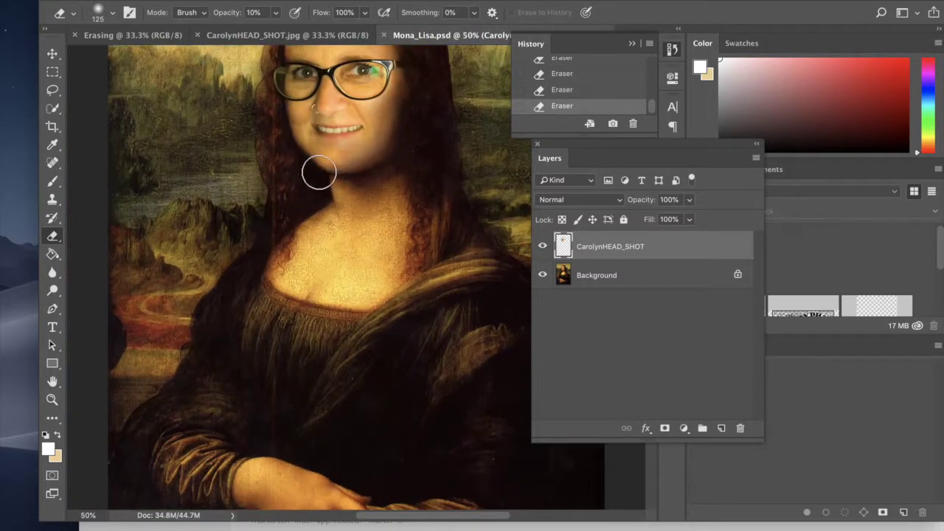
{"action": "scroll", "coordinate": [318, 173], "scroll_direction": "up", "scroll_amount": 3}
{"action": "scroll", "coordinate": [319, 172], "scroll_direction": "right", "scroll_amount": 1}
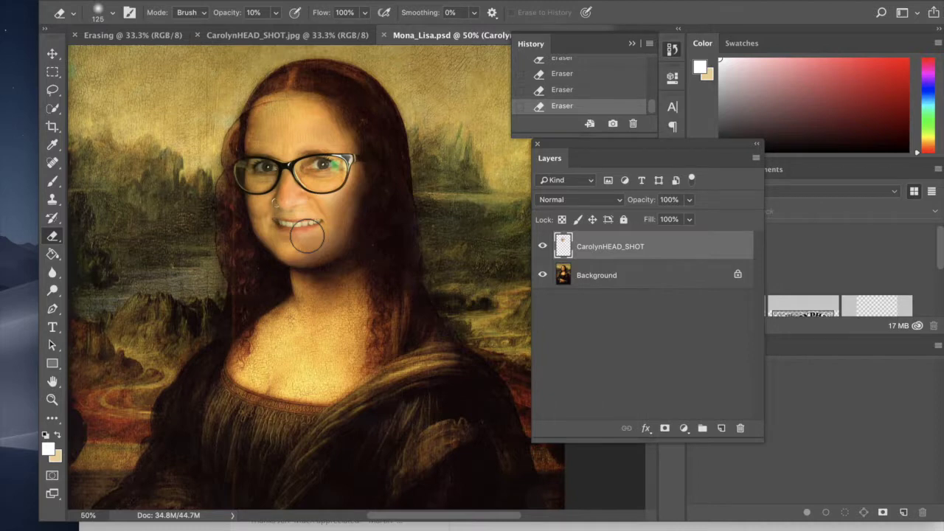
{"action": "scroll", "coordinate": [307, 236], "scroll_direction": "down", "scroll_amount": 2}
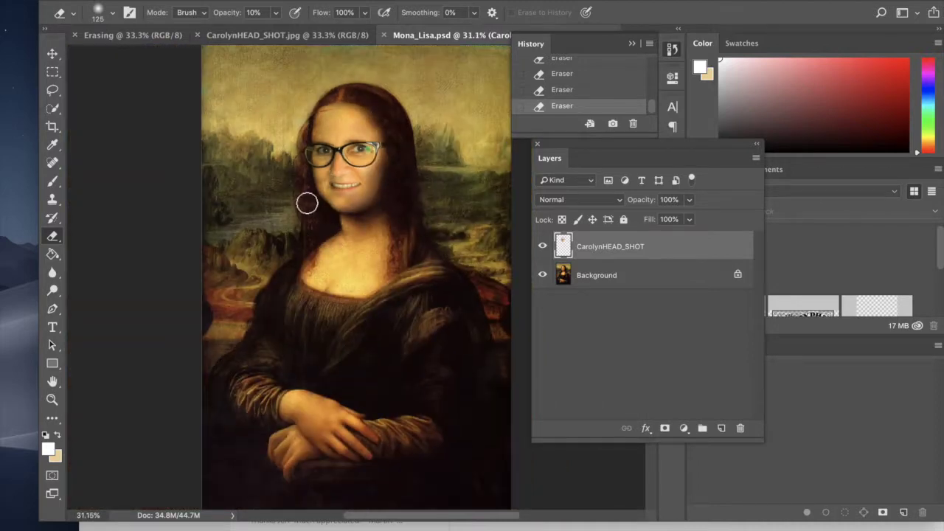
{"action": "scroll", "coordinate": [257, 164], "scroll_direction": "up", "scroll_amount": 3}
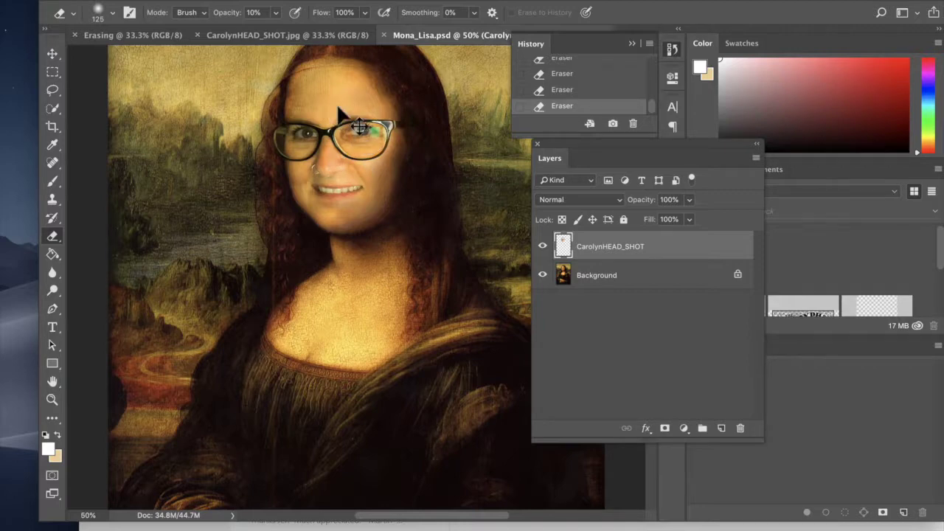
{"action": "key", "text": "super+equal"}
{"action": "key", "text": "super+equal"}
{"action": "scroll", "coordinate": [389, 274], "scroll_direction": "down", "scroll_amount": 2}
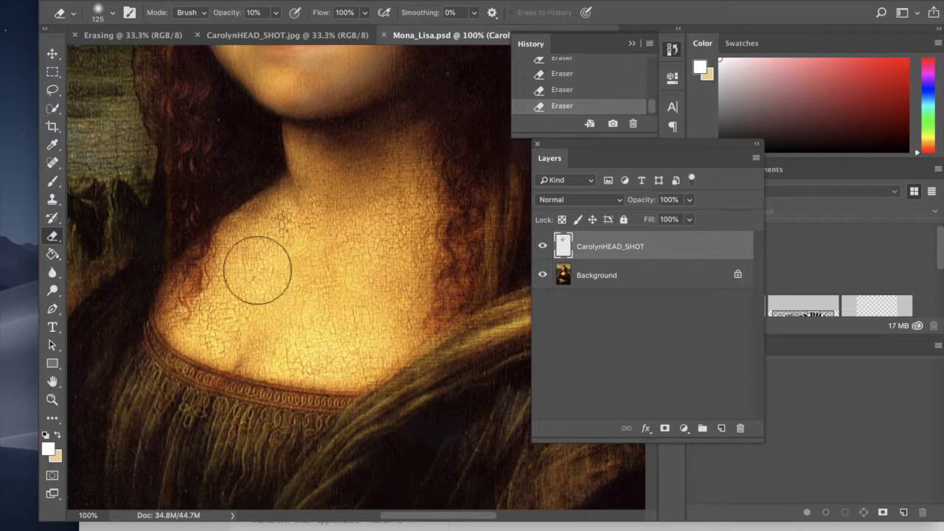
{"action": "scroll", "coordinate": [383, 235], "scroll_direction": "up", "scroll_amount": 5}
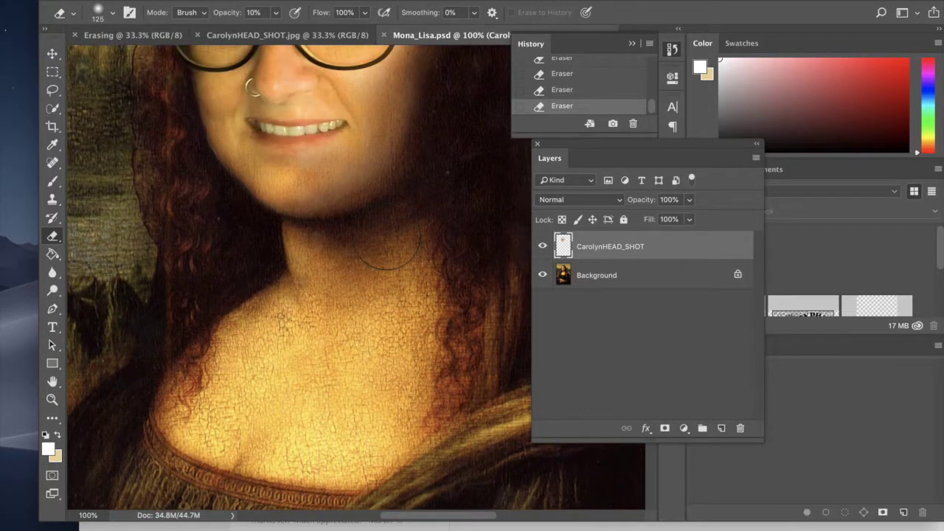
{"action": "scroll", "coordinate": [383, 234], "scroll_direction": "up", "scroll_amount": 2}
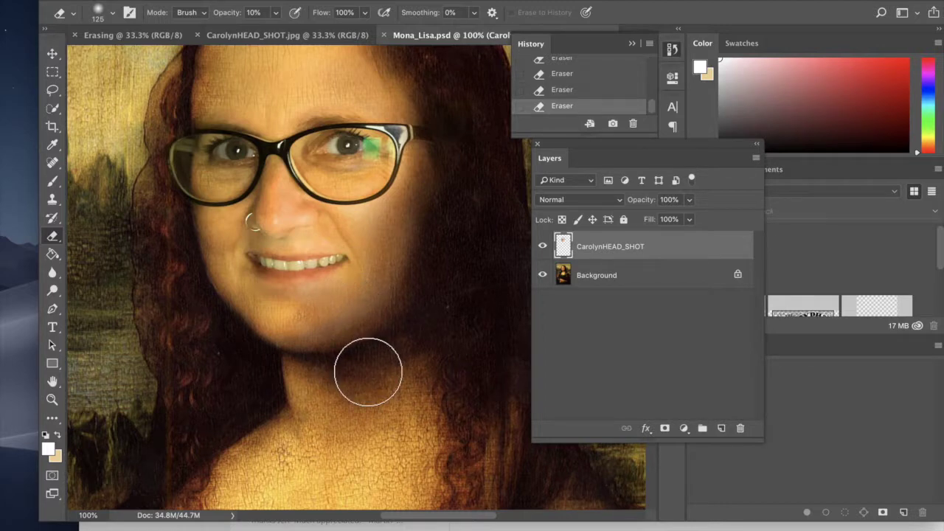
{"action": "scroll", "coordinate": [368, 371], "scroll_direction": "up", "scroll_amount": 2}
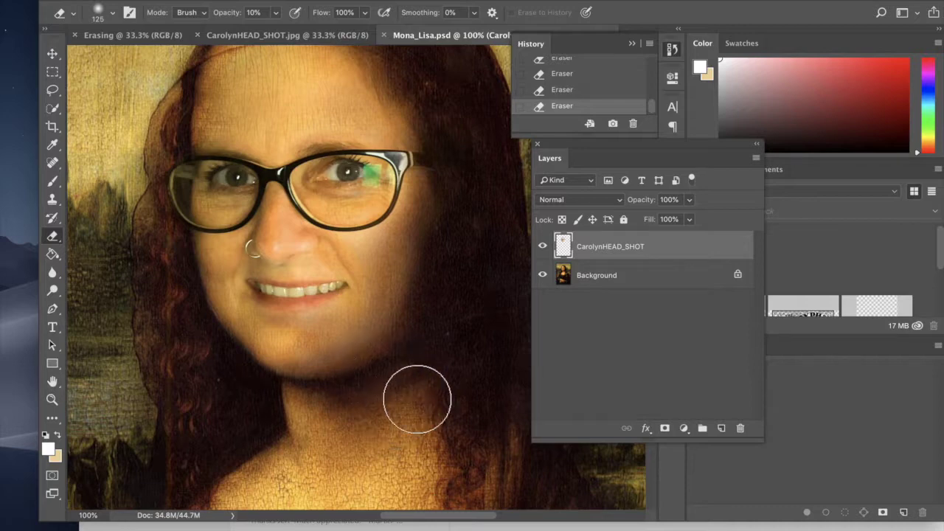
{"action": "left_click", "coordinate": [644, 285]}
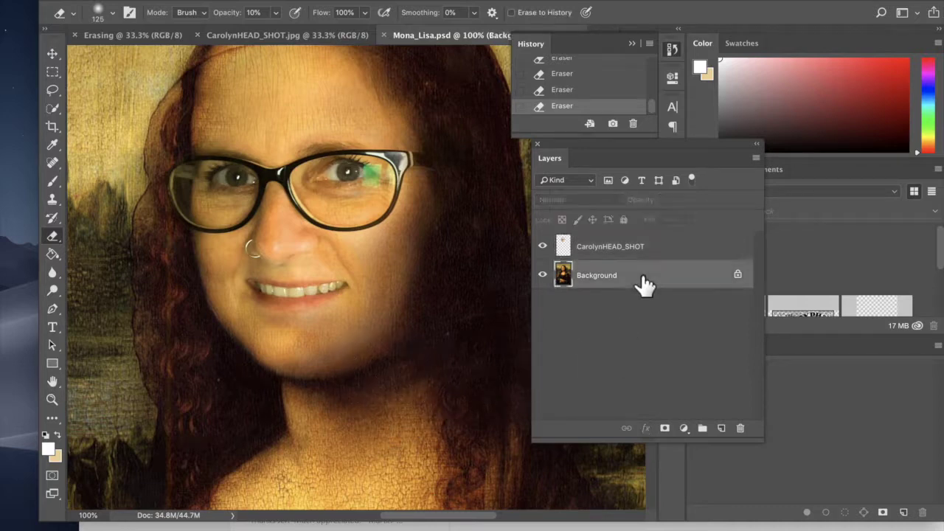
Step: Lasso the painting's neck skin, then paste it above the headshot layer as Layer 1
{"action": "left_click", "coordinate": [54, 89]}
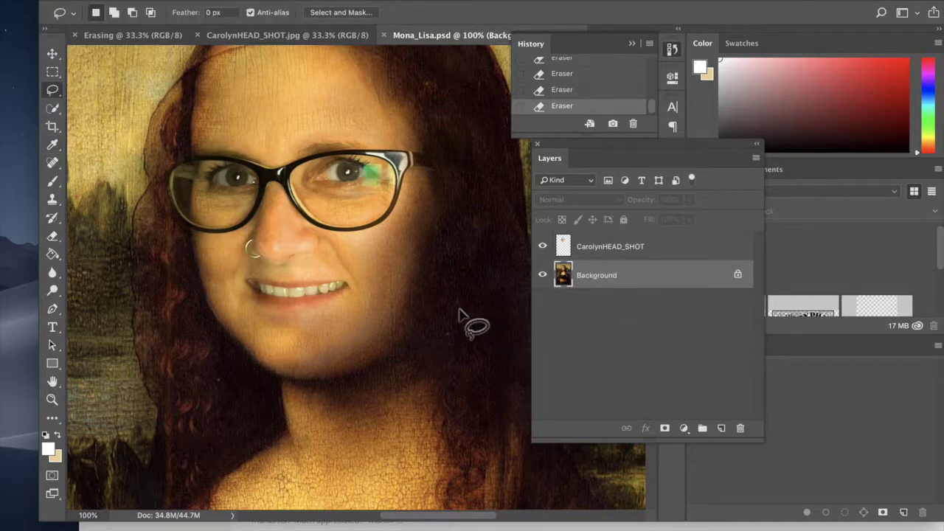
{"action": "scroll", "coordinate": [465, 317], "scroll_direction": "down", "scroll_amount": 5}
{"action": "scroll", "coordinate": [465, 317], "scroll_direction": "down", "scroll_amount": 2}
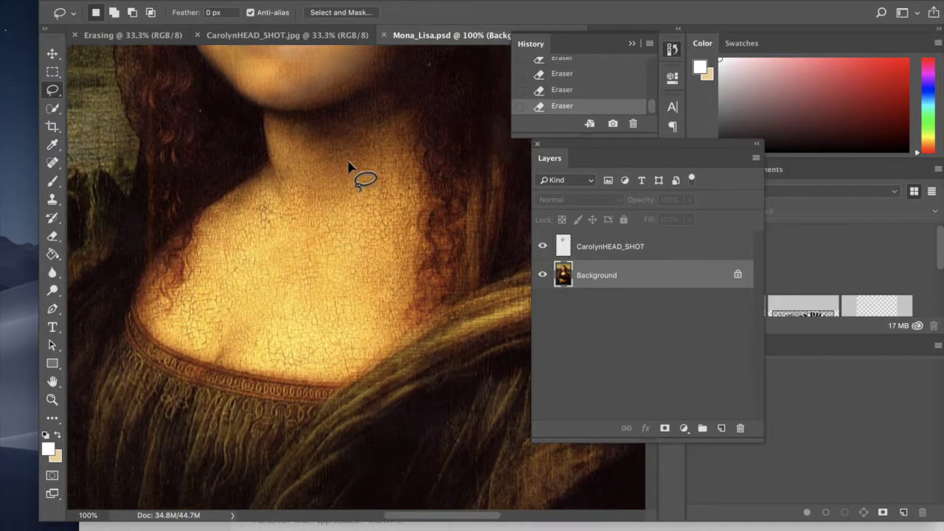
{"action": "mouse_move", "coordinate": [269, 190]}
{"action": "left_mouse_down"}
{"action": "mouse_move", "coordinate": [217, 216]}
{"action": "mouse_move", "coordinate": [180, 299]}
{"action": "mouse_move", "coordinate": [180, 329]}
{"action": "mouse_move", "coordinate": [248, 360]}
{"action": "mouse_move", "coordinate": [346, 368]}
{"action": "mouse_move", "coordinate": [380, 347]}
{"action": "mouse_move", "coordinate": [416, 297]}
{"action": "mouse_move", "coordinate": [410, 176]}
{"action": "mouse_move", "coordinate": [352, 164]}
{"action": "left_mouse_up"}
{"action": "left_click", "coordinate": [641, 249]}
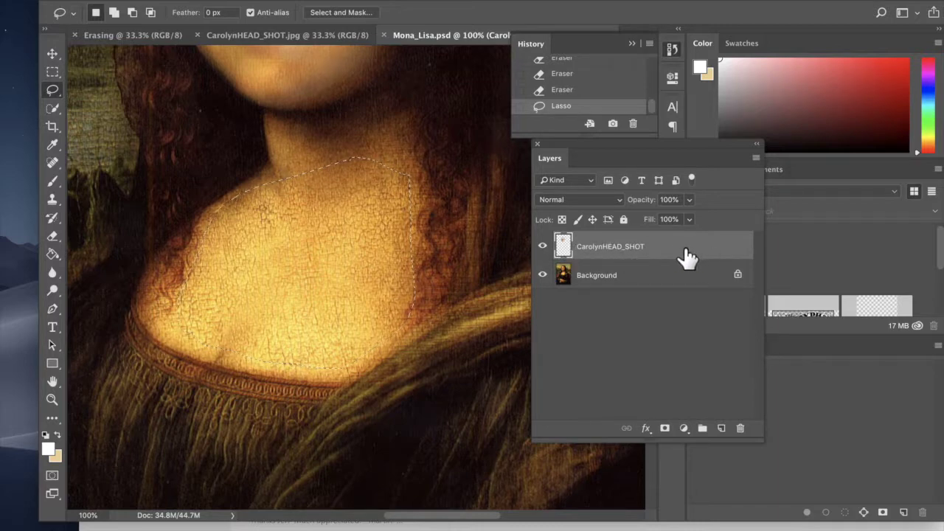
{"action": "key", "text": "super+v"}
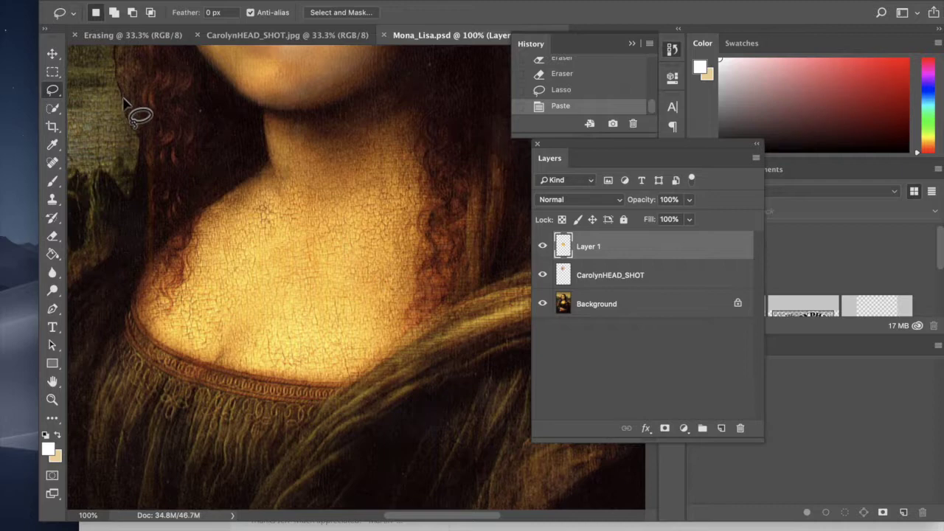
Step: Move the pasted skin patch up over the headshot's face
{"action": "left_click", "coordinate": [56, 55]}
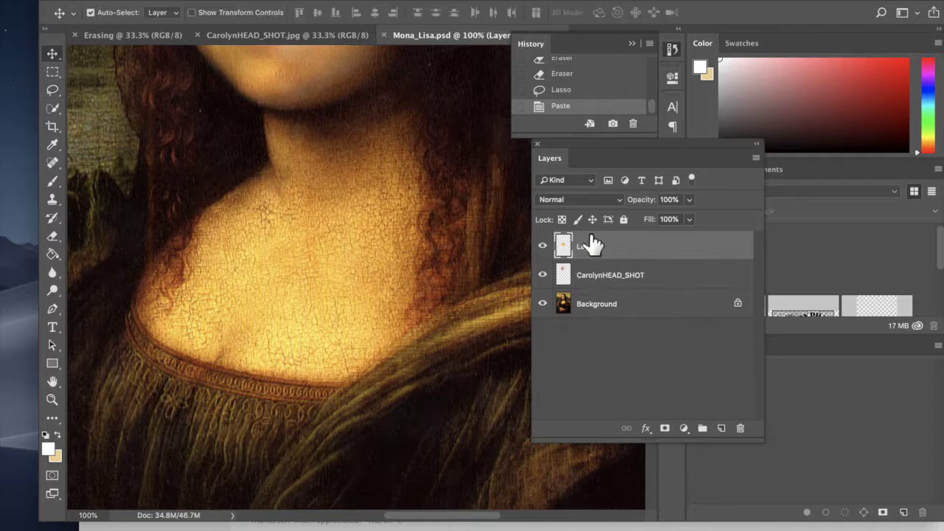
{"action": "left_click_drag", "start_coordinate": [339, 273], "coordinate": [305, 118]}
{"action": "scroll", "coordinate": [339, 217], "scroll_direction": "up", "scroll_amount": 5}
{"action": "scroll", "coordinate": [306, 118], "scroll_direction": "up", "scroll_amount": 5}
{"action": "scroll", "coordinate": [305, 118], "scroll_direction": "left", "scroll_amount": 3}
{"action": "left_click_drag", "start_coordinate": [313, 195], "coordinate": [315, 195]}
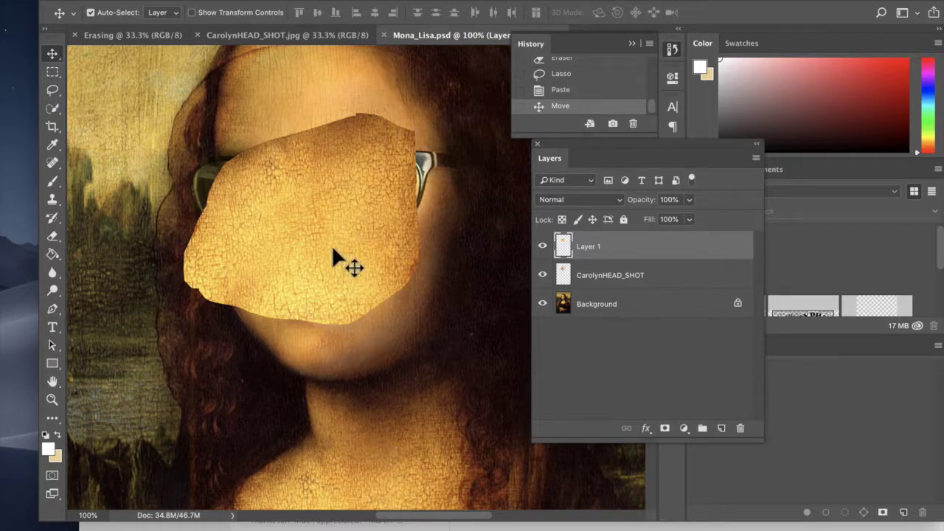
Step: Free-transform the patch, rotating it about -168° and scaling it to 113%
{"action": "key", "text": "super"}
{"action": "key", "text": "super+t"}
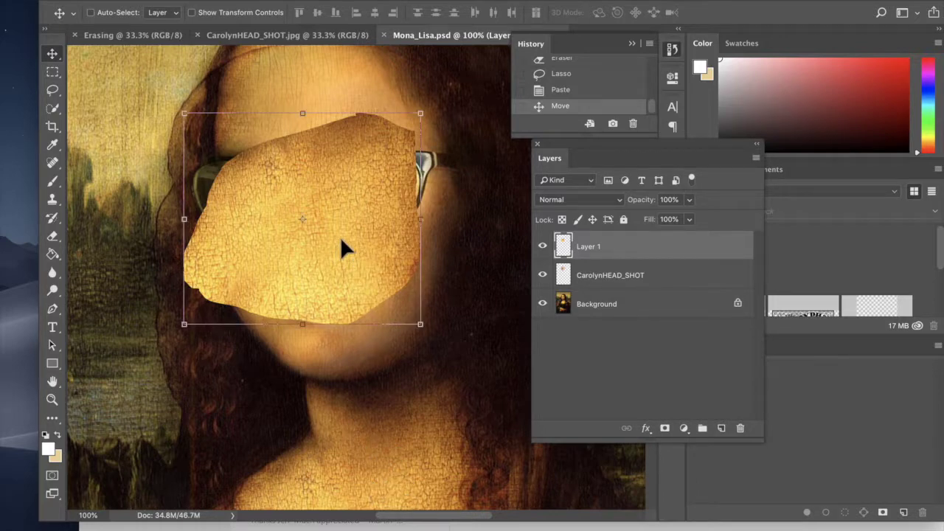
{"action": "left_click_drag", "start_coordinate": [442, 338], "coordinate": [243, 139]}
{"action": "left_click_drag", "start_coordinate": [287, 220], "coordinate": [323, 232]}
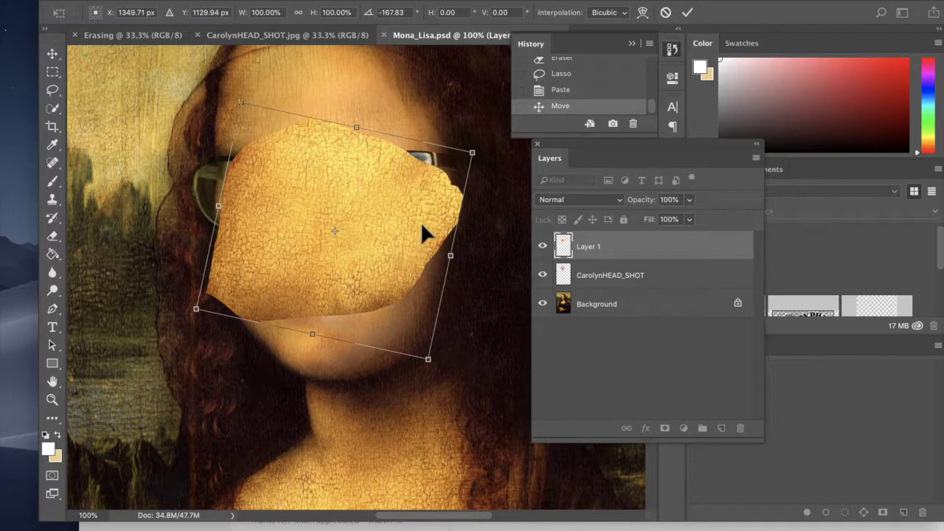
{"action": "left_click_drag", "start_coordinate": [481, 157], "coordinate": [497, 147]}
{"action": "left_click_drag", "start_coordinate": [196, 310], "coordinate": [174, 322]}
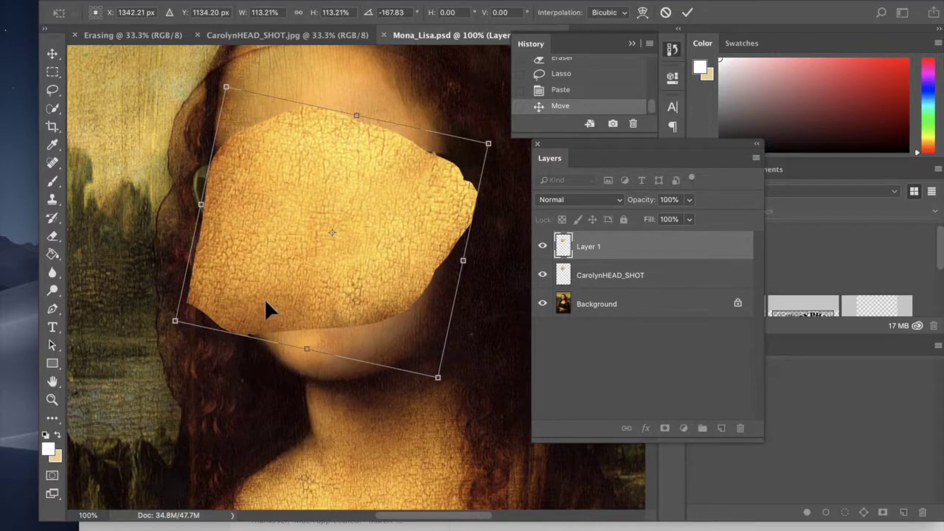
{"action": "key", "text": "Return"}
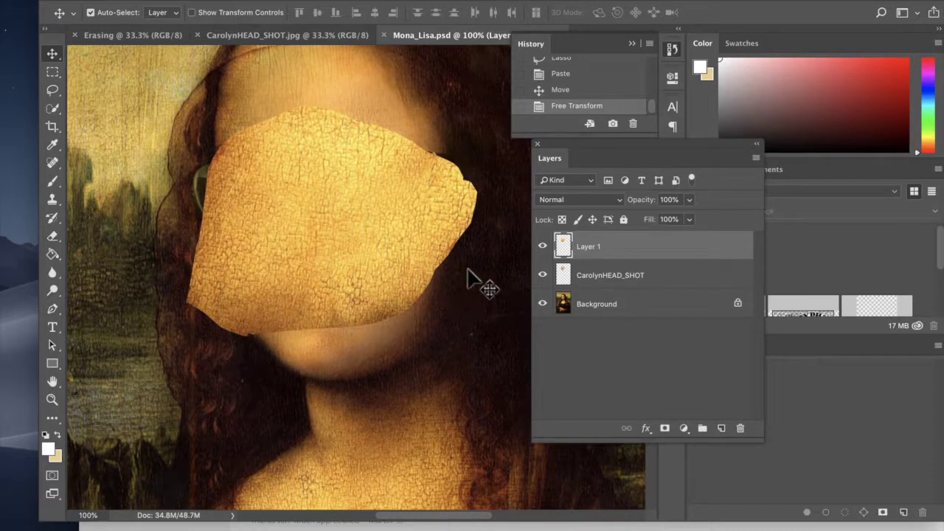
Step: Try Multiply, Overlay and Soft Light blend modes on the Layer 1 patch
{"action": "left_click", "coordinate": [592, 203]}
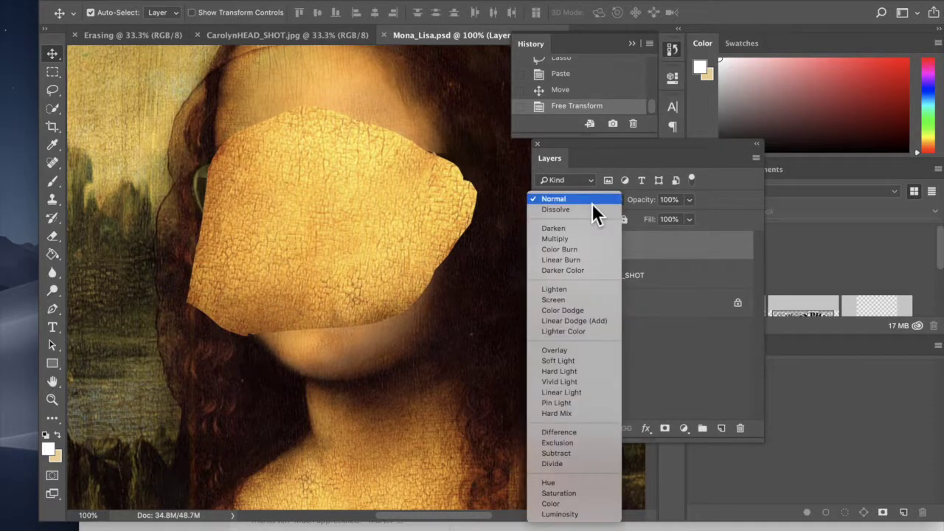
{"action": "left_click", "coordinate": [632, 211]}
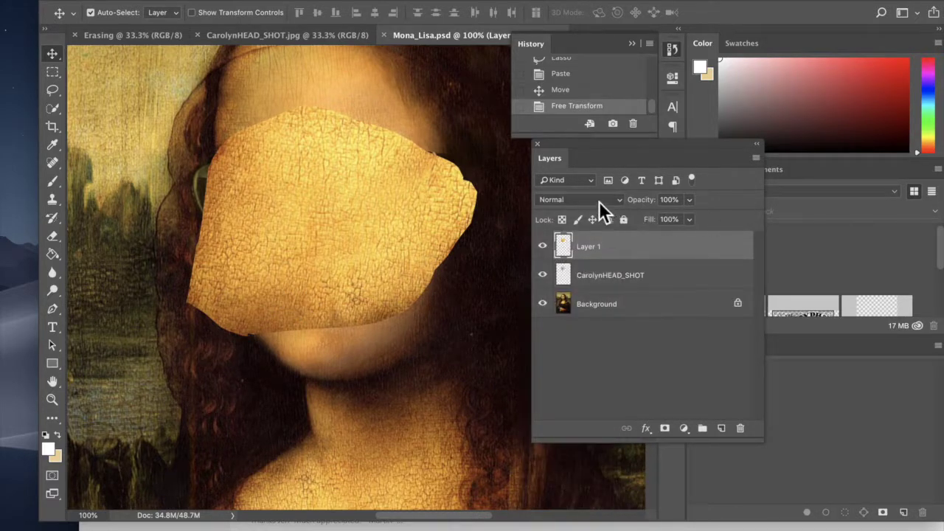
{"action": "left_click", "coordinate": [600, 206]}
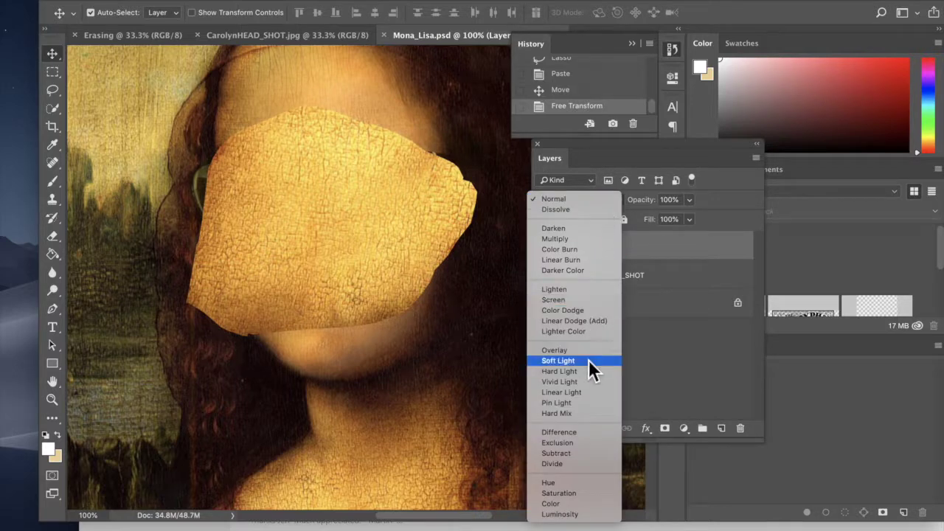
{"action": "left_click", "coordinate": [578, 239]}
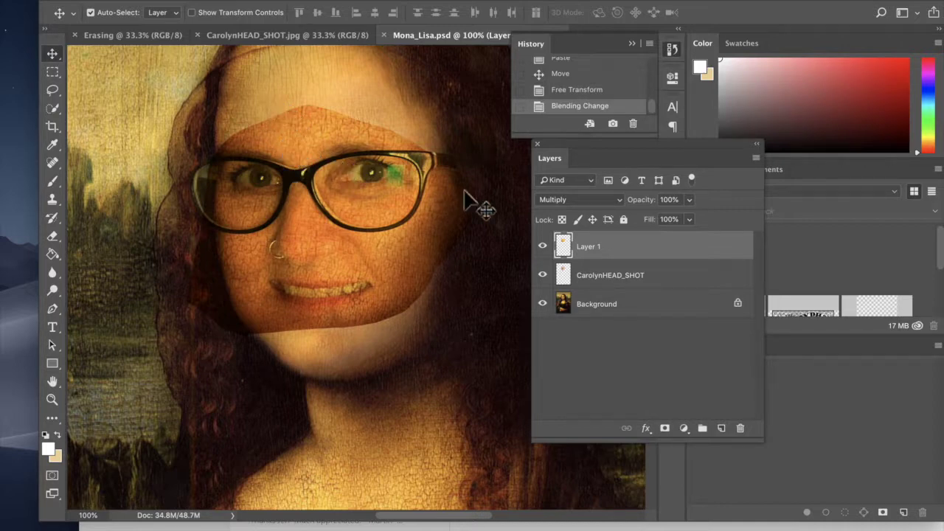
{"action": "left_click", "coordinate": [591, 199]}
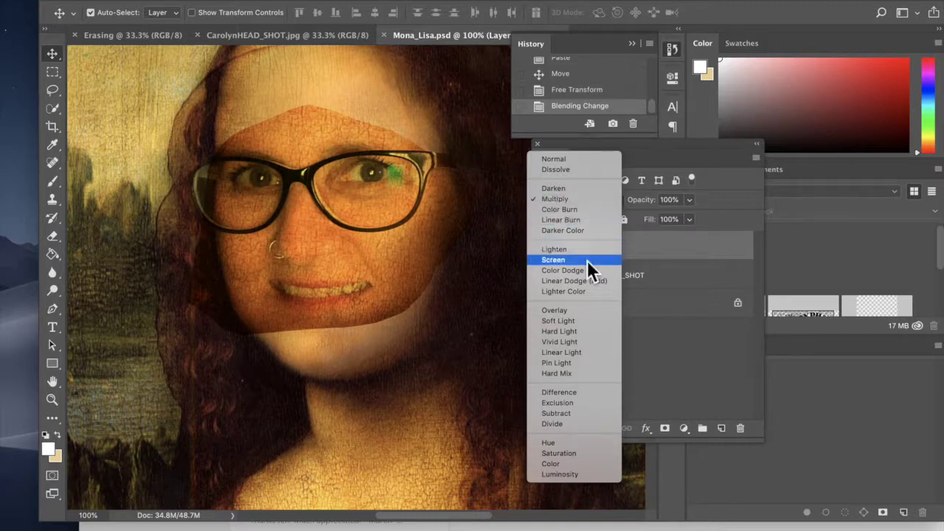
{"action": "left_click", "coordinate": [584, 314]}
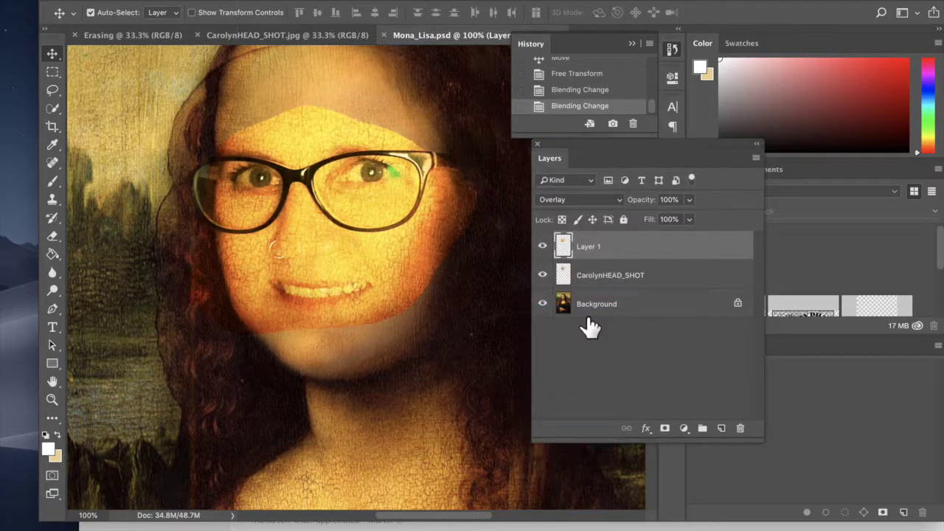
{"action": "left_click", "coordinate": [587, 203]}
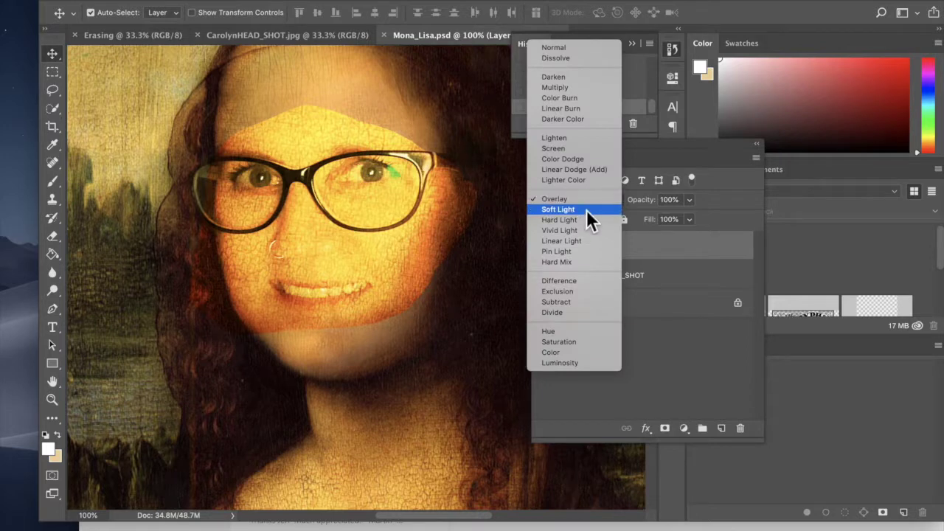
{"action": "left_click", "coordinate": [586, 211]}
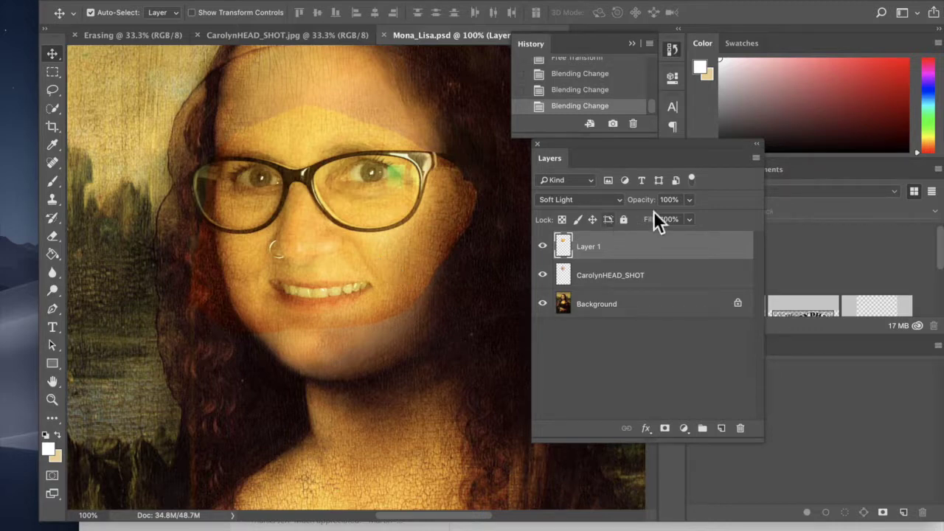
Step: Set Layer 1 to 33% opacity and Overlay blend mode
{"action": "left_click", "coordinate": [690, 200]}
{"action": "left_click_drag", "start_coordinate": [682, 219], "coordinate": [657, 221]}
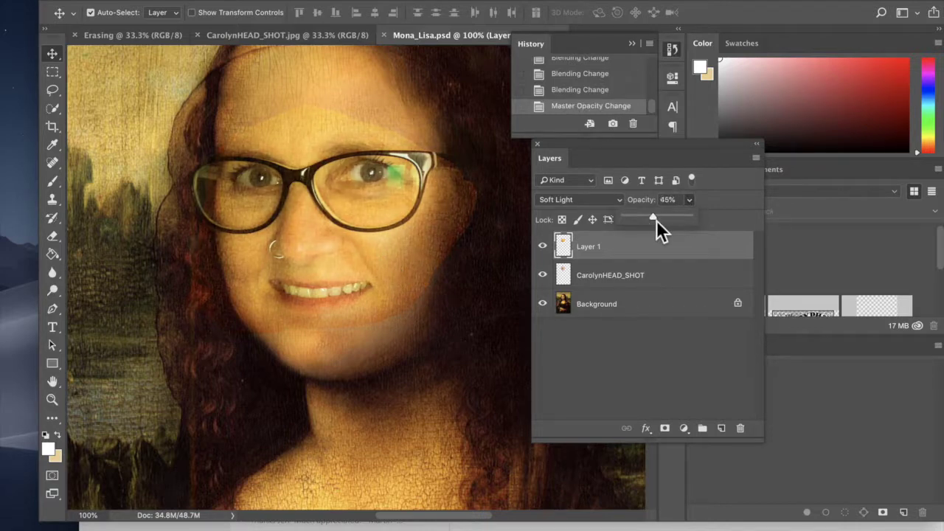
{"action": "left_click", "coordinate": [597, 202]}
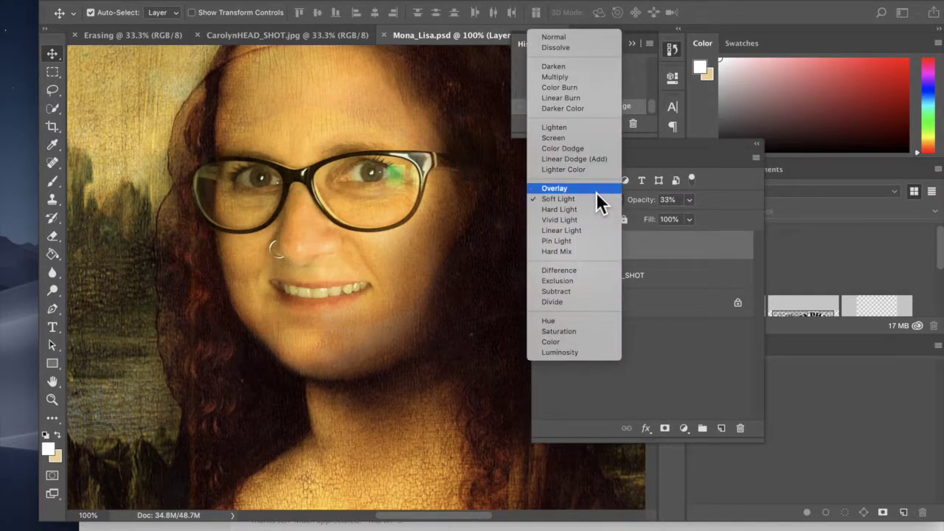
{"action": "left_click", "coordinate": [596, 189]}
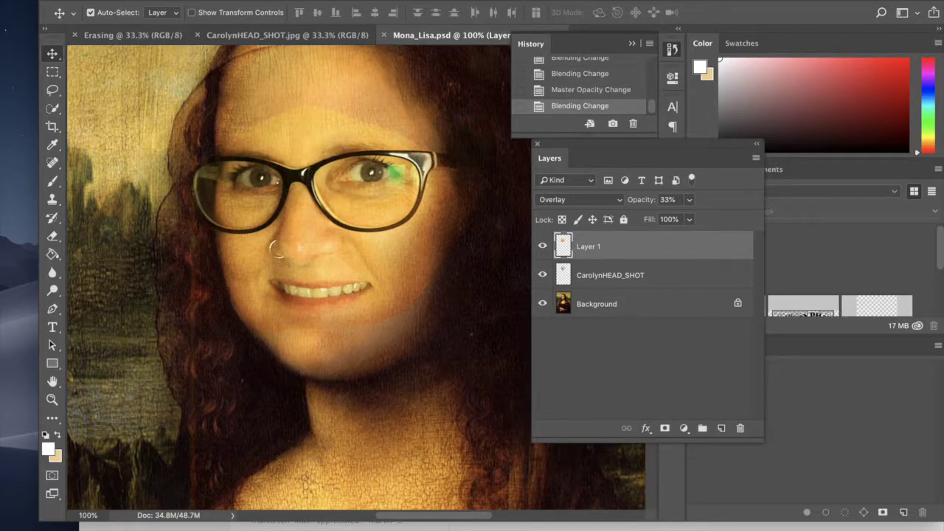
Step: Apply Hue/Saturation with Saturation at -100 to the crack patch
{"action": "left_click", "coordinate": [181, 0]}
{"action": "mouse_move", "coordinate": [196, 4]}
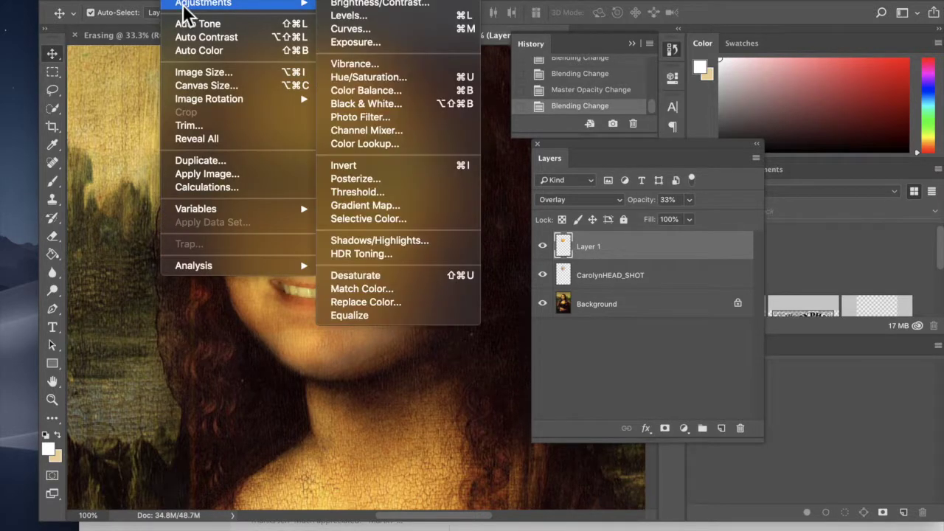
{"action": "left_click", "coordinate": [475, 80]}
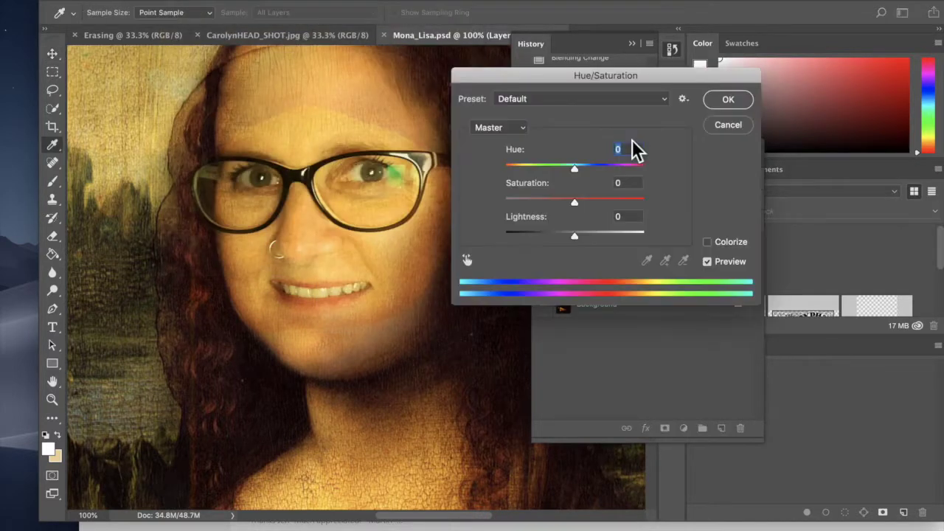
{"action": "left_click_drag", "start_coordinate": [638, 84], "coordinate": [693, 62]}
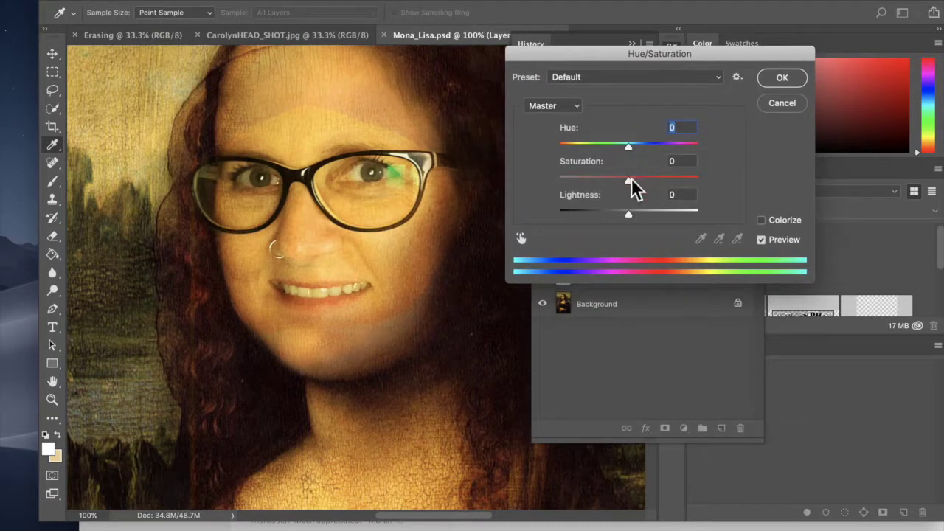
{"action": "left_click_drag", "start_coordinate": [629, 181], "coordinate": [571, 182]}
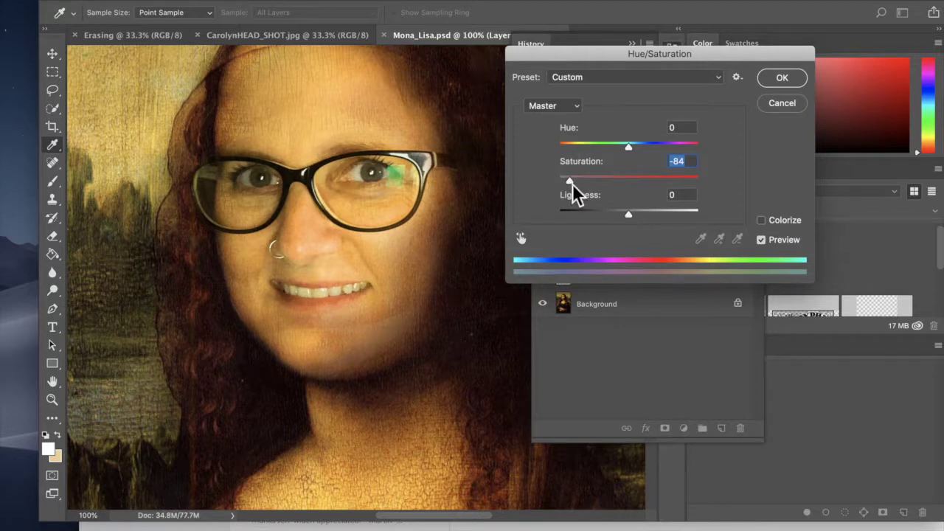
{"action": "left_click_drag", "start_coordinate": [572, 180], "coordinate": [553, 180]}
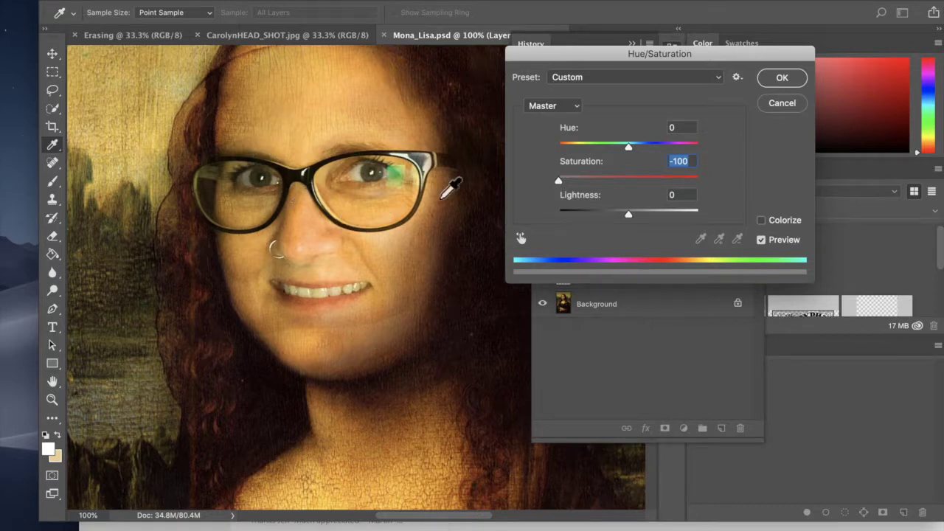
{"action": "left_click", "coordinate": [780, 79]}
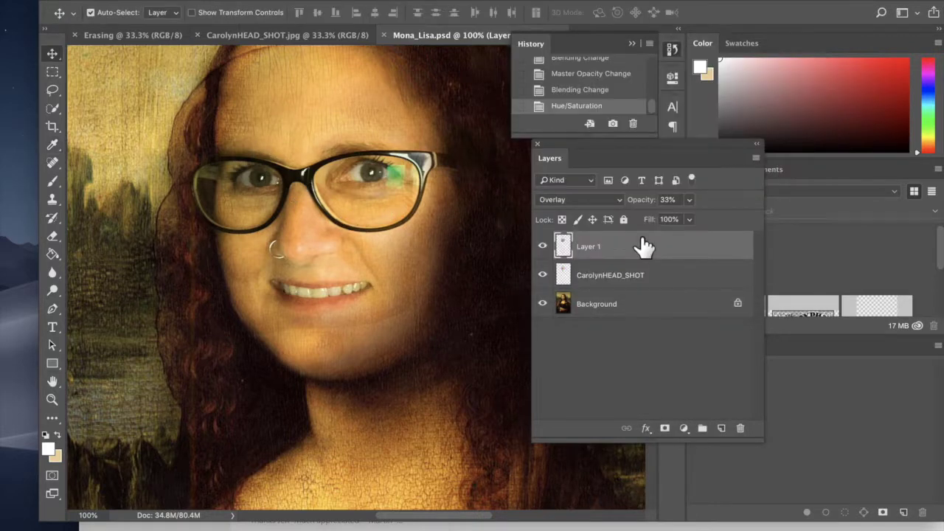
Step: Raise Layer 1 opacity to 84% and set the Eraser to 100% opacity
{"action": "left_click", "coordinate": [690, 200]}
{"action": "left_click_drag", "start_coordinate": [691, 218], "coordinate": [726, 218]}
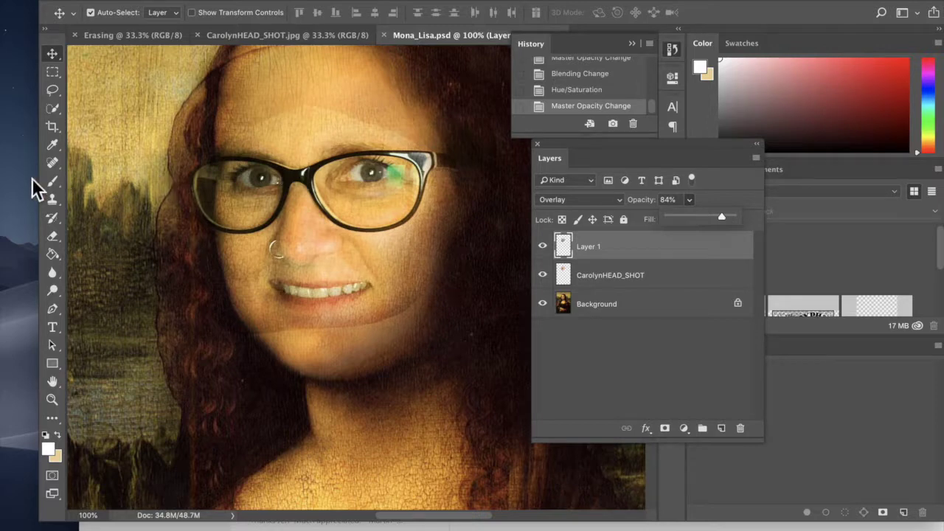
{"action": "left_click", "coordinate": [53, 236]}
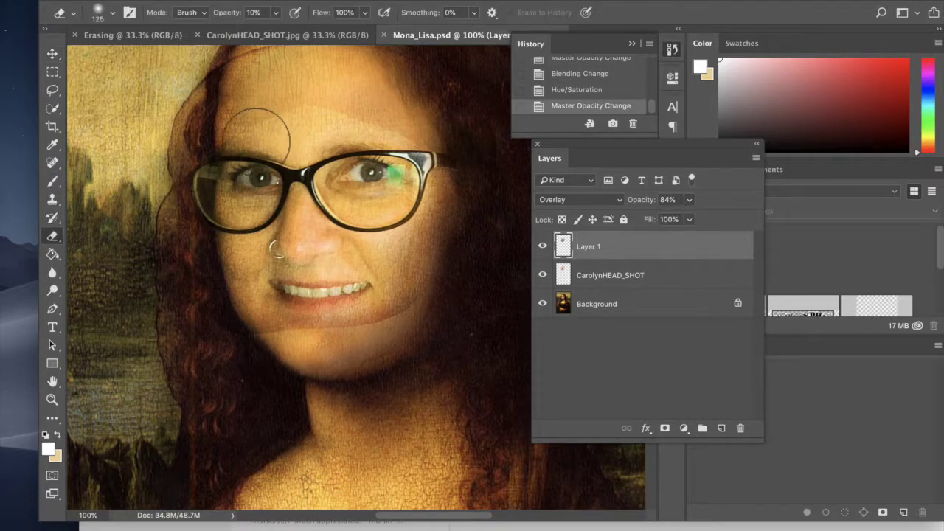
{"action": "left_click_drag", "start_coordinate": [264, 137], "coordinate": [307, 117]}
{"action": "left_click", "coordinate": [278, 16]}
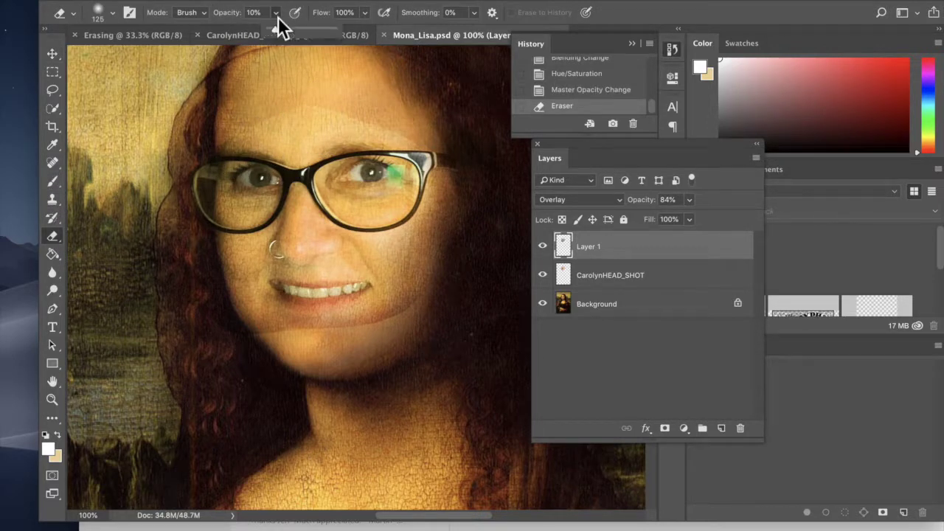
{"action": "left_click_drag", "start_coordinate": [278, 33], "coordinate": [352, 42]}
Step: Erase the patch's hard edges on the forehead, left cheek, jaw and chin, then zoom to 66.7%
{"action": "left_click_drag", "start_coordinate": [337, 105], "coordinate": [379, 120]}
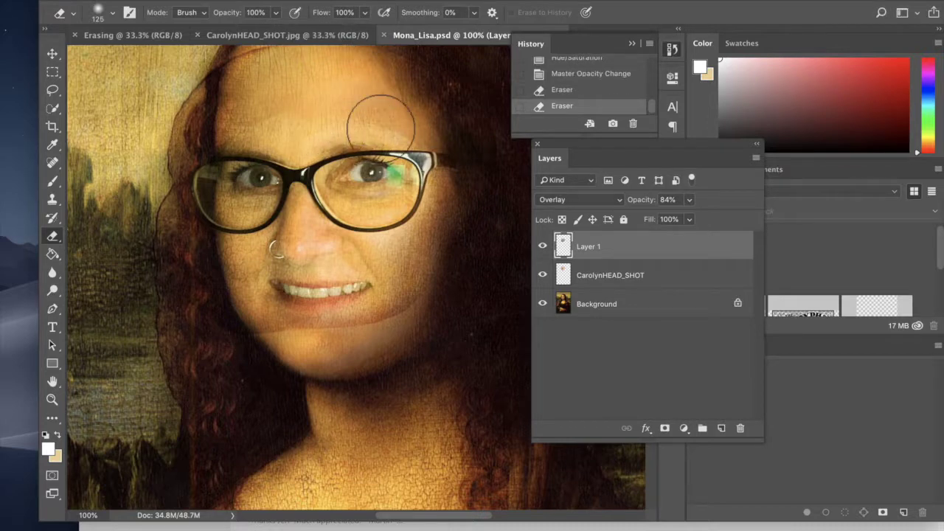
{"action": "mouse_move", "coordinate": [337, 95]}
{"action": "left_mouse_down"}
{"action": "mouse_move", "coordinate": [337, 152]}
{"action": "mouse_move", "coordinate": [331, 106]}
{"action": "mouse_move", "coordinate": [294, 142]}
{"action": "left_mouse_up"}
{"action": "mouse_move", "coordinate": [267, 307]}
{"action": "left_mouse_down"}
{"action": "mouse_move", "coordinate": [270, 376]}
{"action": "mouse_move", "coordinate": [243, 336]}
{"action": "left_mouse_up"}
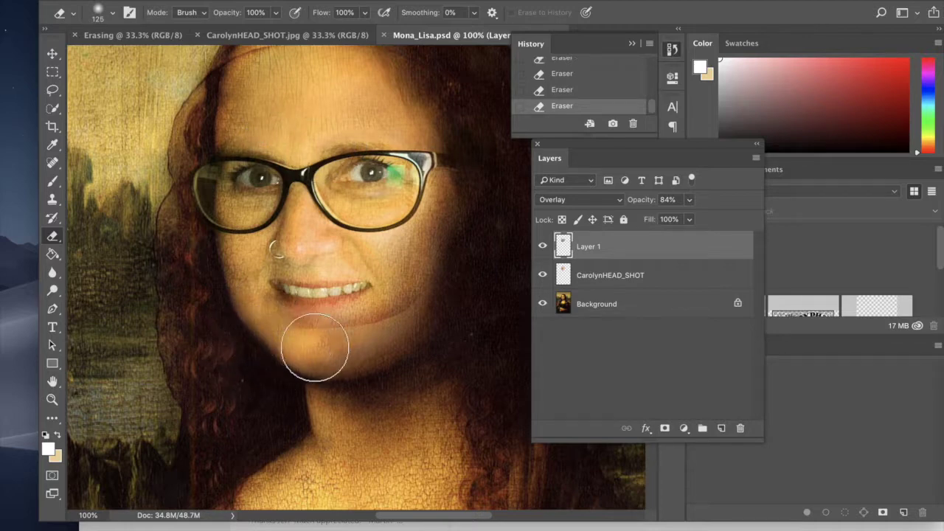
{"action": "mouse_move", "coordinate": [354, 345]}
{"action": "left_mouse_down"}
{"action": "mouse_move", "coordinate": [279, 358]}
{"action": "mouse_move", "coordinate": [370, 353]}
{"action": "mouse_move", "coordinate": [447, 302]}
{"action": "left_mouse_up"}
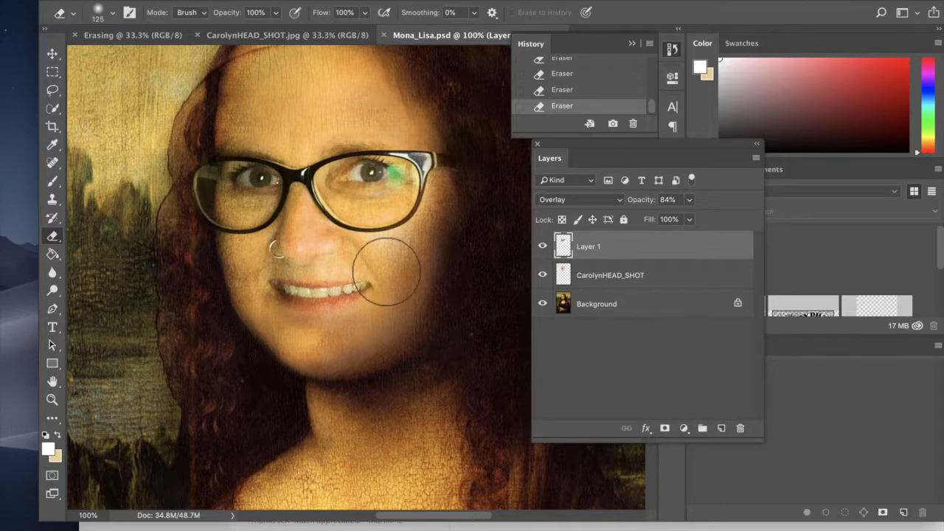
{"action": "key", "text": "super+0"}
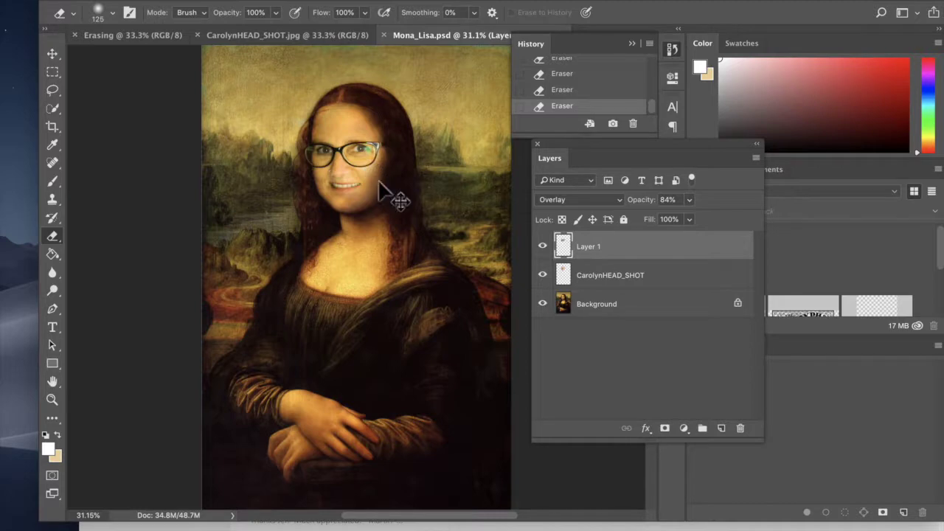
{"action": "key", "text": "super+plus"}
{"action": "key", "text": "super+plus"}
{"action": "key", "text": "super+plus"}
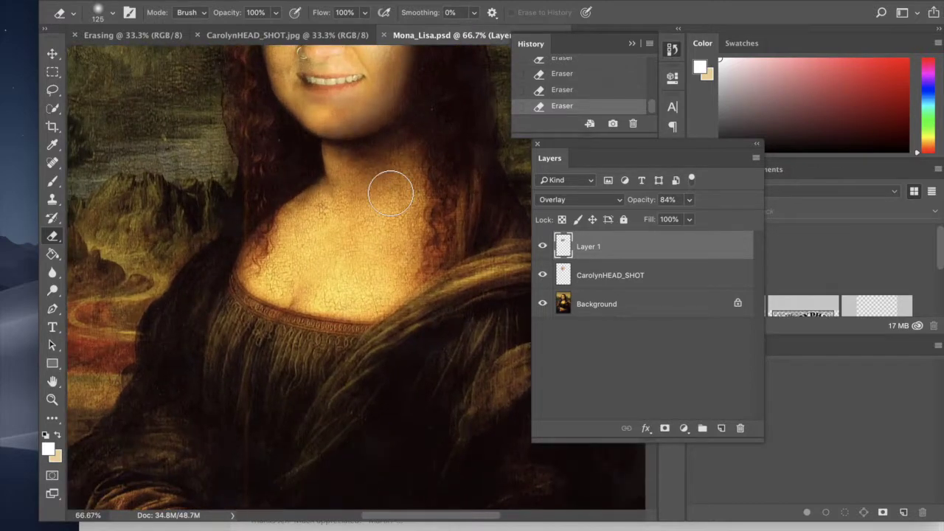
{"action": "scroll", "coordinate": [391, 194], "scroll_direction": "up", "scroll_amount": 3}
{"action": "scroll", "coordinate": [391, 194], "scroll_direction": "up", "scroll_amount": 3}
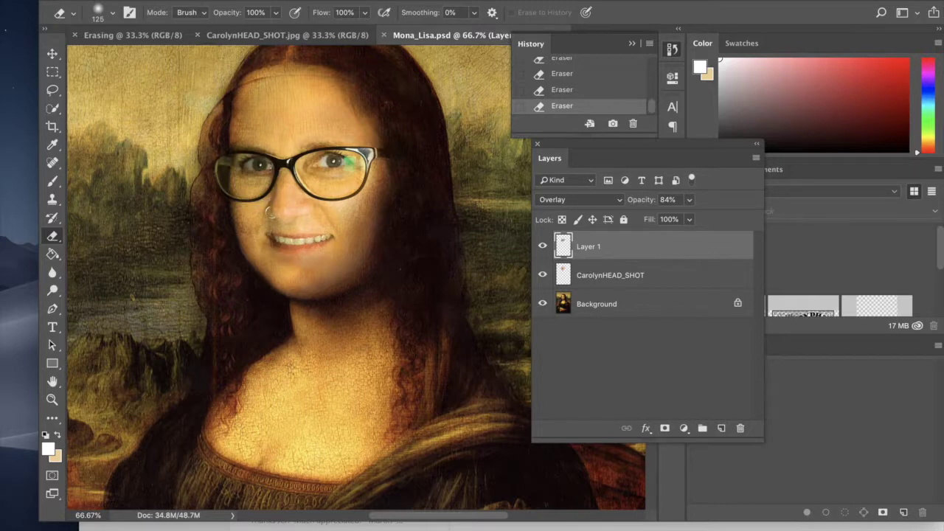
Step: Apply Levels to the crack patch with black input at 50 and slight white/midtone tweaks
{"action": "left_click", "coordinate": [180, 0]}
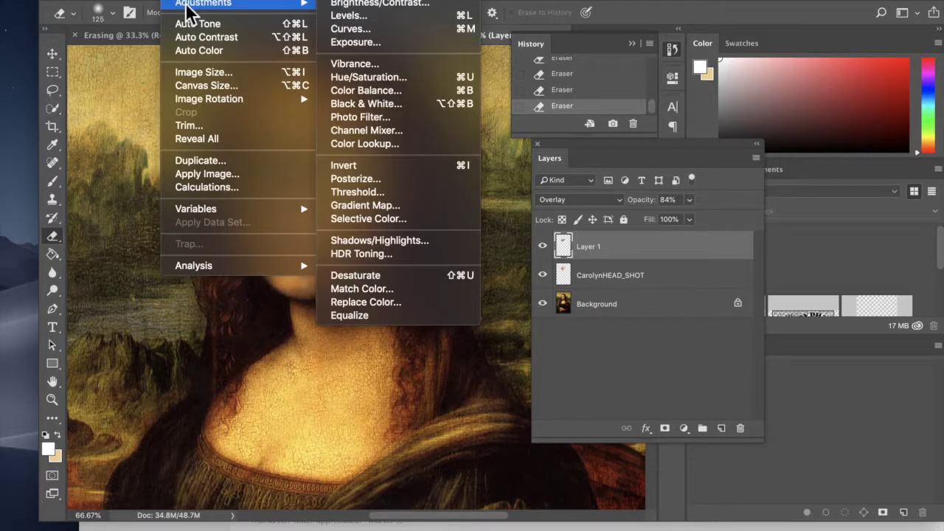
{"action": "mouse_move", "coordinate": [310, 6]}
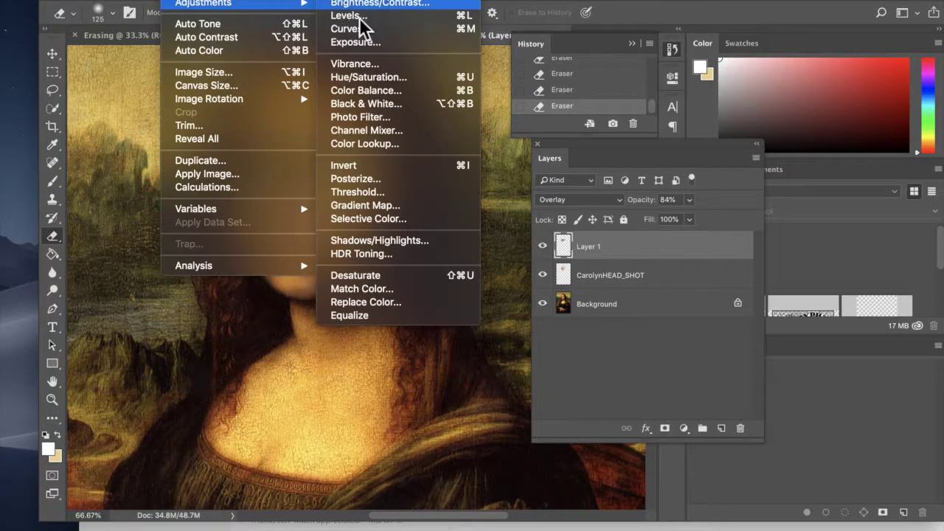
{"action": "left_click", "coordinate": [393, 16]}
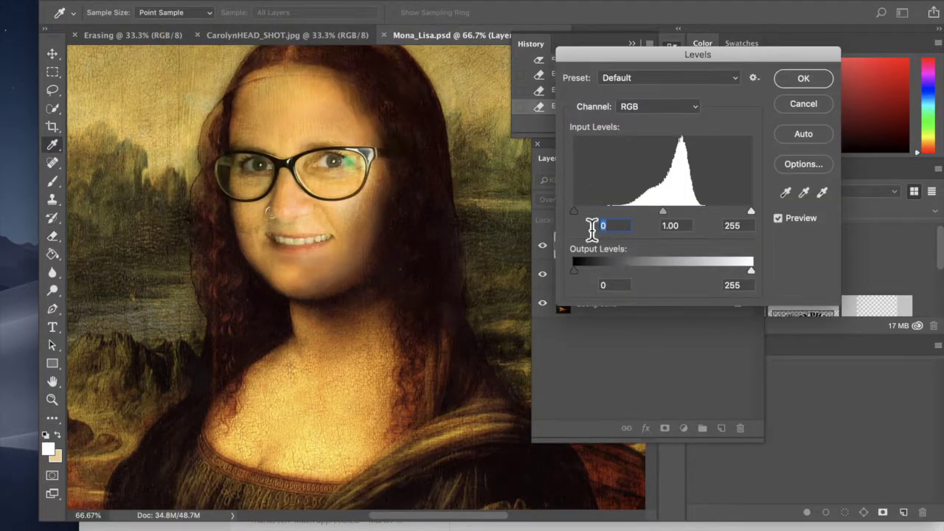
{"action": "left_click_drag", "start_coordinate": [574, 212], "coordinate": [608, 214]}
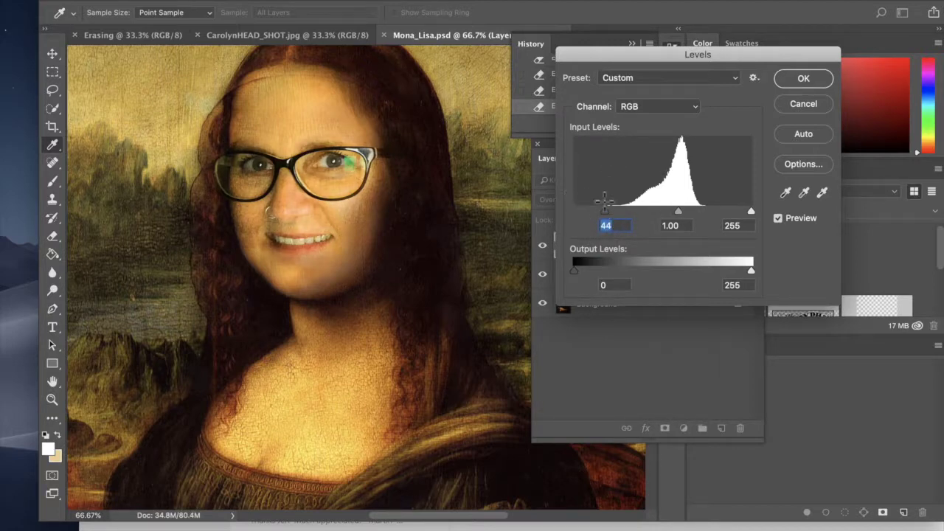
{"action": "left_click_drag", "start_coordinate": [605, 213], "coordinate": [573, 213]}
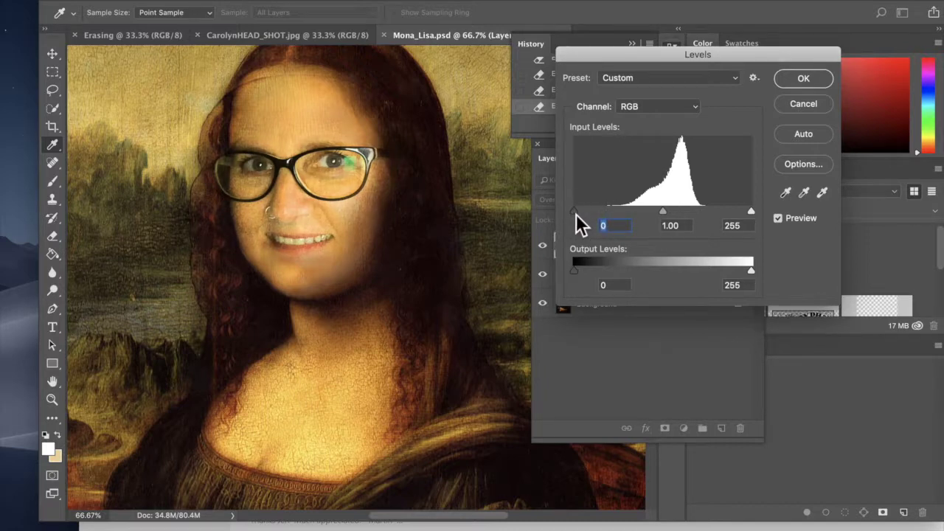
{"action": "left_click_drag", "start_coordinate": [577, 214], "coordinate": [614, 217]}
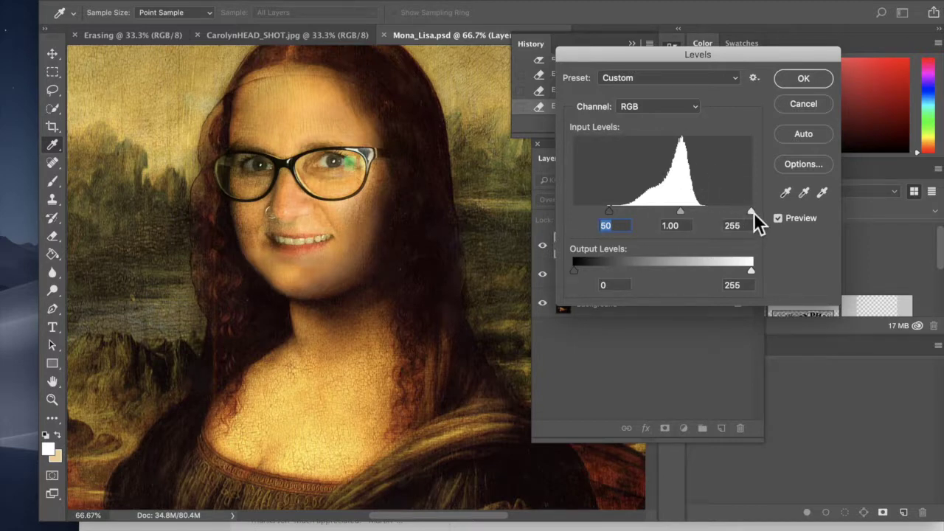
{"action": "mouse_move", "coordinate": [754, 213]}
{"action": "left_mouse_down"}
{"action": "mouse_move", "coordinate": [703, 214]}
{"action": "mouse_move", "coordinate": [760, 212]}
{"action": "left_mouse_up"}
{"action": "left_click_drag", "start_coordinate": [685, 215], "coordinate": [676, 214]}
{"action": "left_click", "coordinate": [815, 79]}
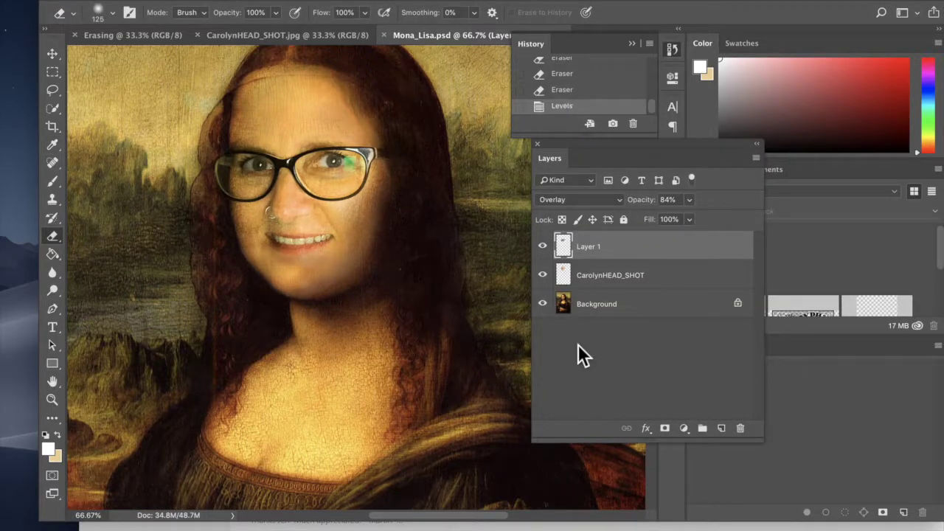
Step: Undo the Levels step, erase the overlay from the left cheek and temple, then show the toning tools
{"action": "key", "text": "ctrl+z"}
{"action": "key", "text": "ctrl+z"}
{"action": "mouse_move", "coordinate": [229, 252]}
{"action": "left_mouse_down"}
{"action": "mouse_move", "coordinate": [231, 263]}
{"action": "mouse_move", "coordinate": [228, 217]}
{"action": "mouse_move", "coordinate": [236, 280]}
{"action": "left_mouse_up"}
{"action": "mouse_move", "coordinate": [225, 139]}
{"action": "left_mouse_down"}
{"action": "mouse_move", "coordinate": [238, 148]}
{"action": "mouse_move", "coordinate": [217, 217]}
{"action": "mouse_move", "coordinate": [221, 243]}
{"action": "left_mouse_up"}
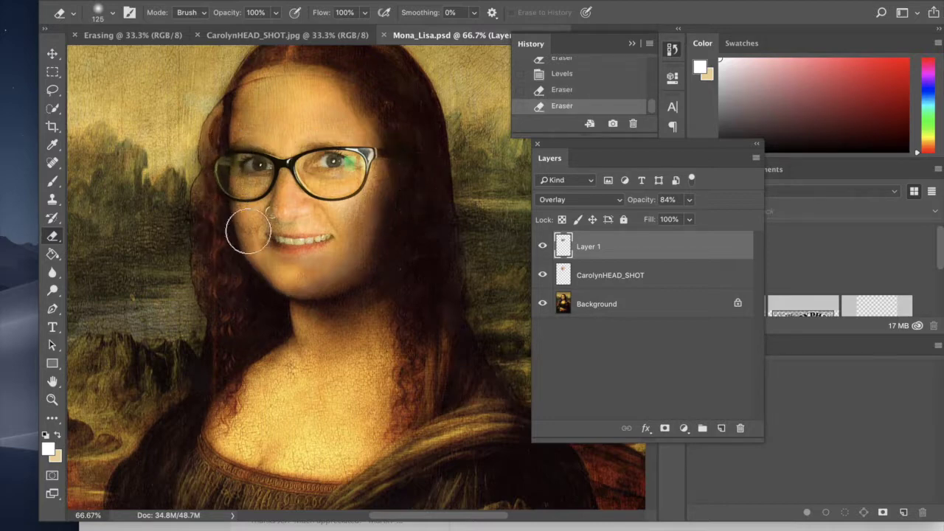
{"action": "scroll", "coordinate": [338, 289], "scroll_direction": "down", "scroll_amount": 5}
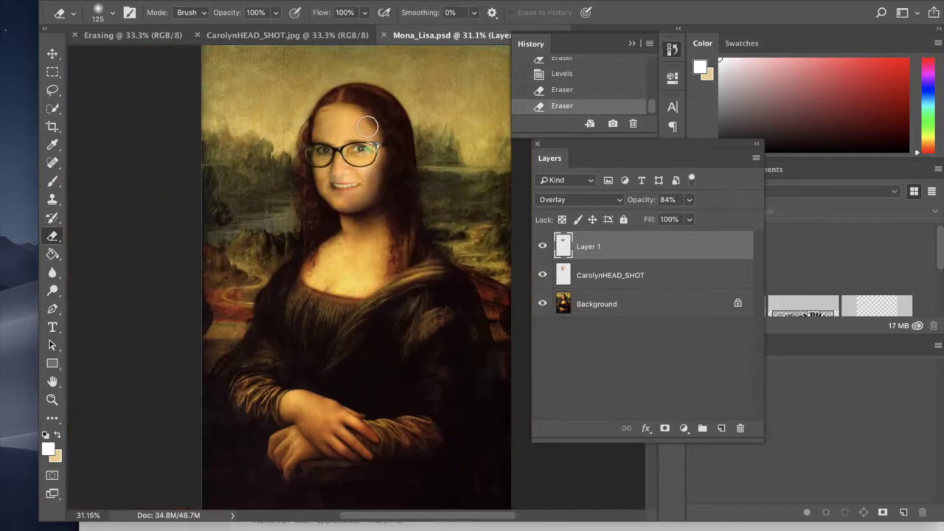
{"action": "scroll", "coordinate": [361, 155], "scroll_direction": "up", "scroll_amount": 2}
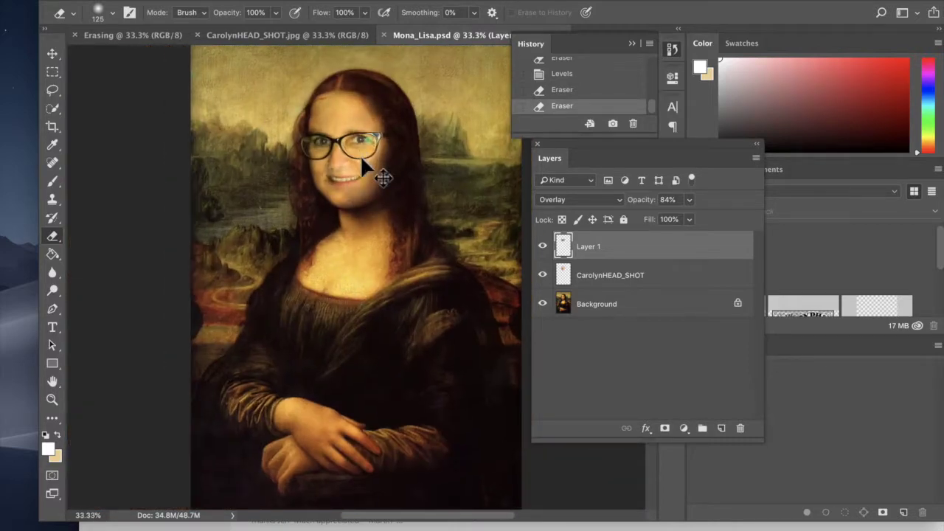
{"action": "scroll", "coordinate": [369, 164], "scroll_direction": "up", "scroll_amount": 3}
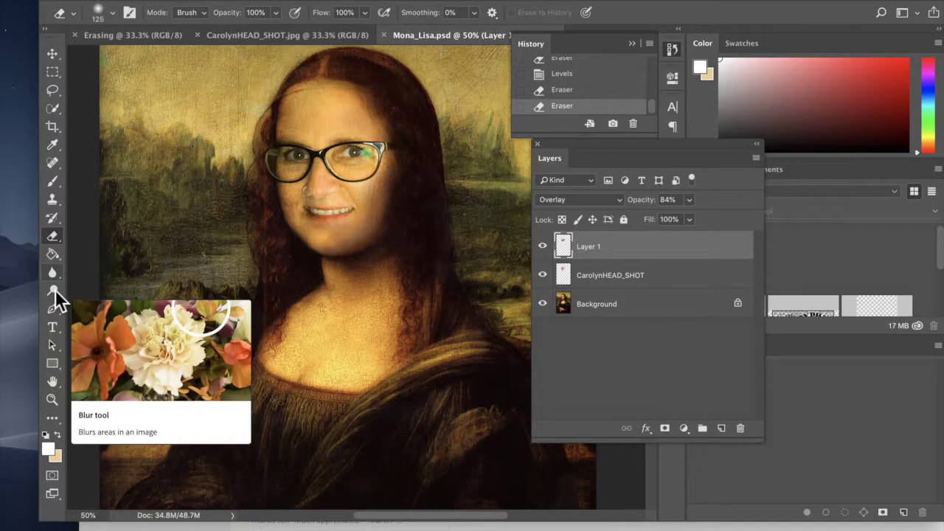
{"action": "left_click", "coordinate": [55, 289]}
{"action": "right_click", "coordinate": [55, 289]}
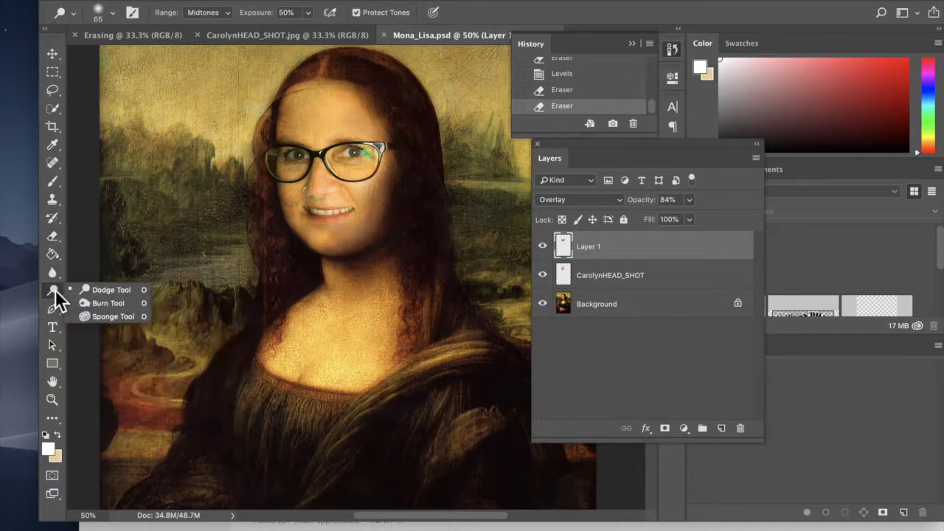
Step: Burn the face, right cheek and nearby hair with a 284 px brush at about 11% exposure
{"action": "left_click", "coordinate": [110, 304]}
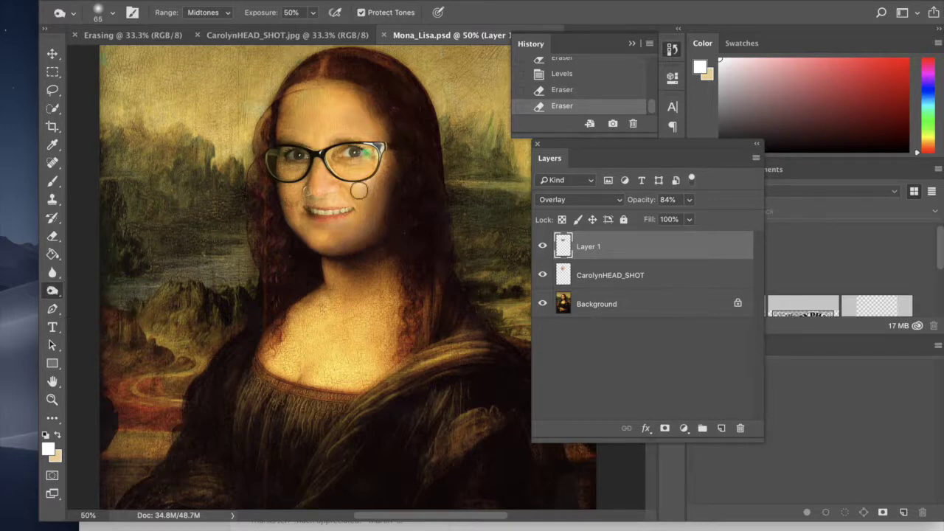
{"action": "left_click", "coordinate": [112, 13]}
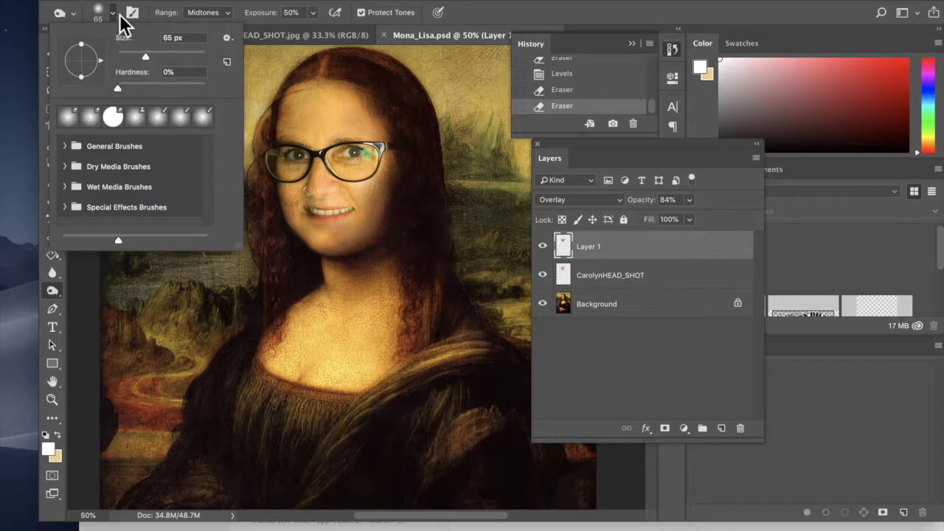
{"action": "left_click", "coordinate": [174, 57]}
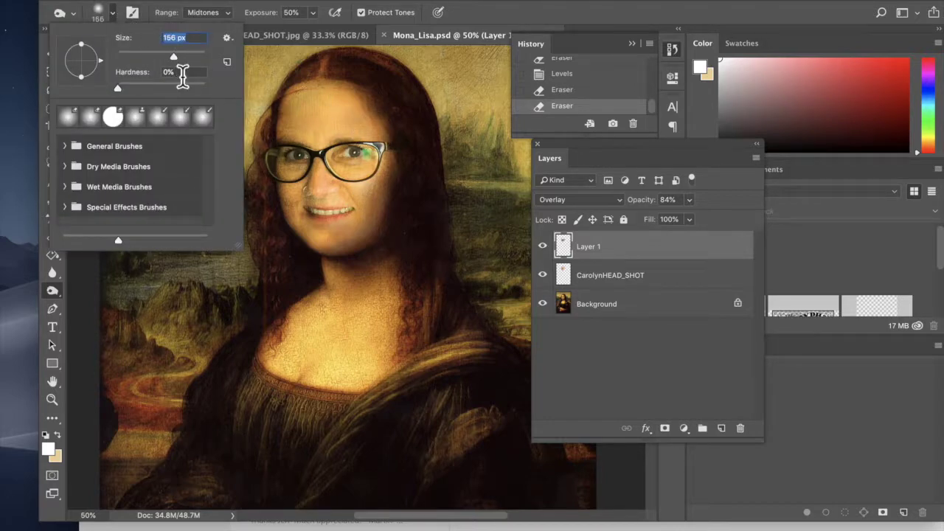
{"action": "type", "text": "284"}
{"action": "left_click", "coordinate": [315, 15]}
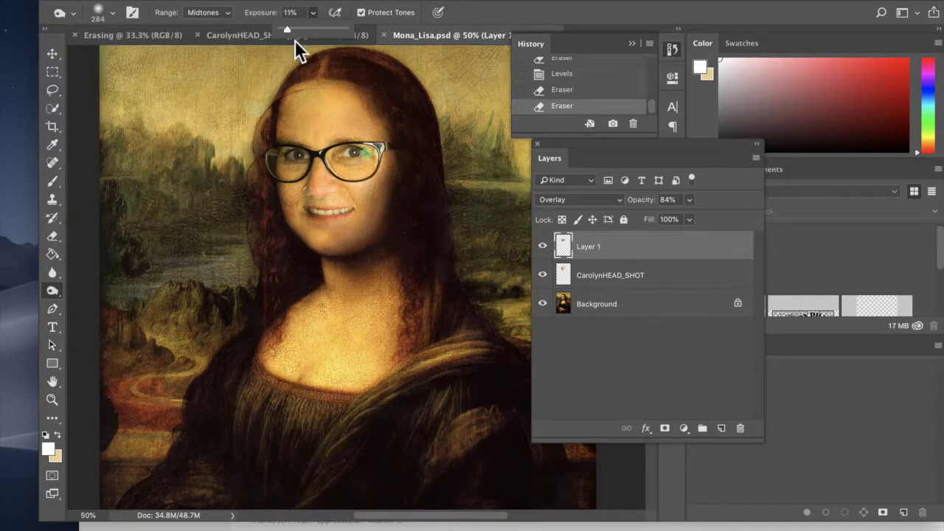
{"action": "left_click", "coordinate": [361, 185]}
{"action": "left_click_drag", "start_coordinate": [361, 188], "coordinate": [360, 148]}
{"action": "left_click_drag", "start_coordinate": [365, 235], "coordinate": [363, 232]}
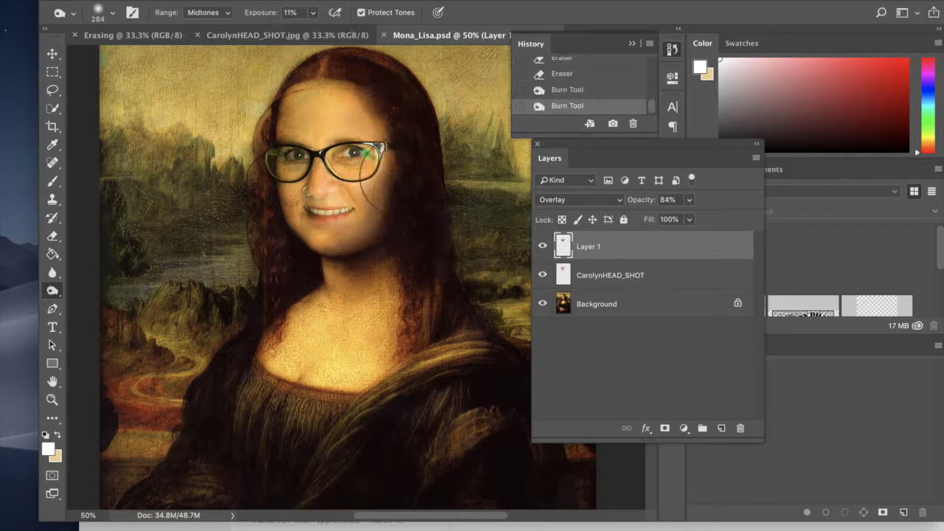
{"action": "mouse_move", "coordinate": [376, 168]}
{"action": "left_mouse_down"}
{"action": "mouse_move", "coordinate": [389, 189]}
{"action": "mouse_move", "coordinate": [351, 236]}
{"action": "left_mouse_up"}
{"action": "left_click_drag", "start_coordinate": [392, 211], "coordinate": [399, 204]}
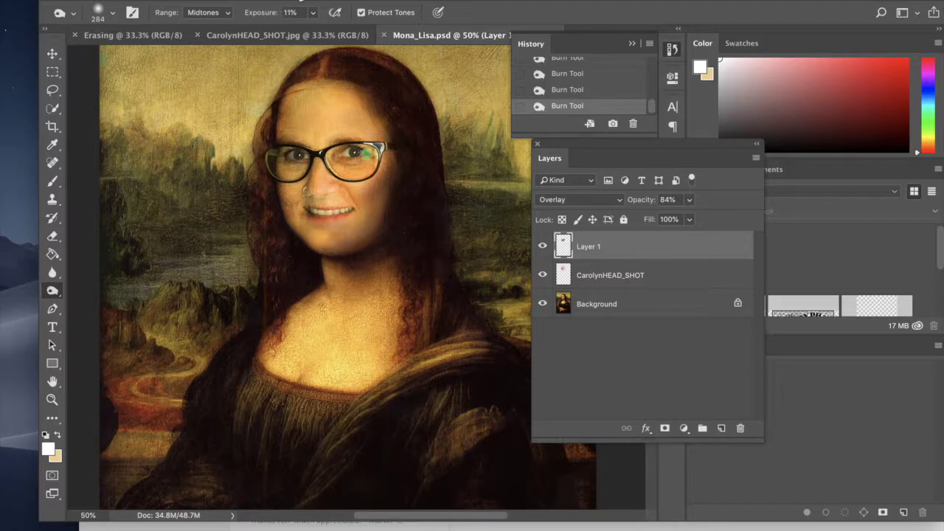
Step: Lower burn exposure to about 15%, set Range to Highlights and burn the right cheek
{"action": "left_click", "coordinate": [313, 13]}
{"action": "left_click_drag", "start_coordinate": [315, 31], "coordinate": [390, 33]}
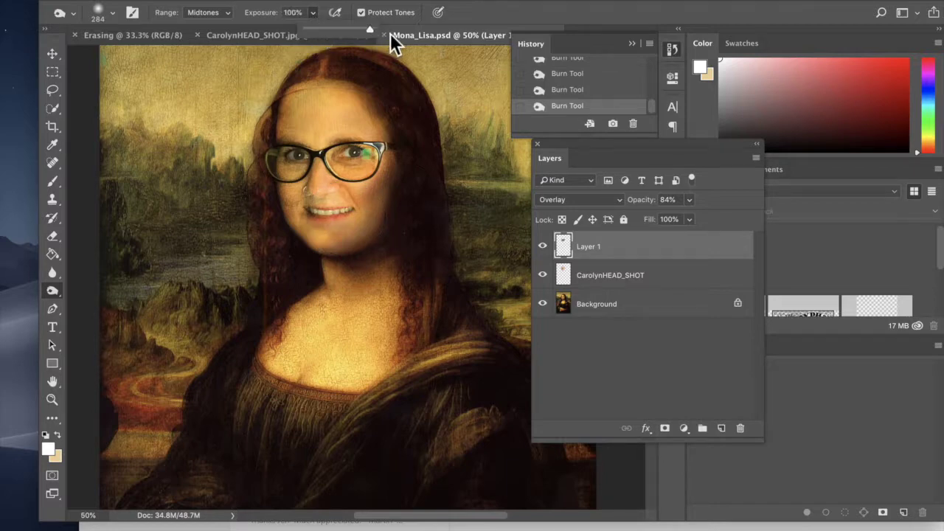
{"action": "left_click", "coordinate": [338, 84]}
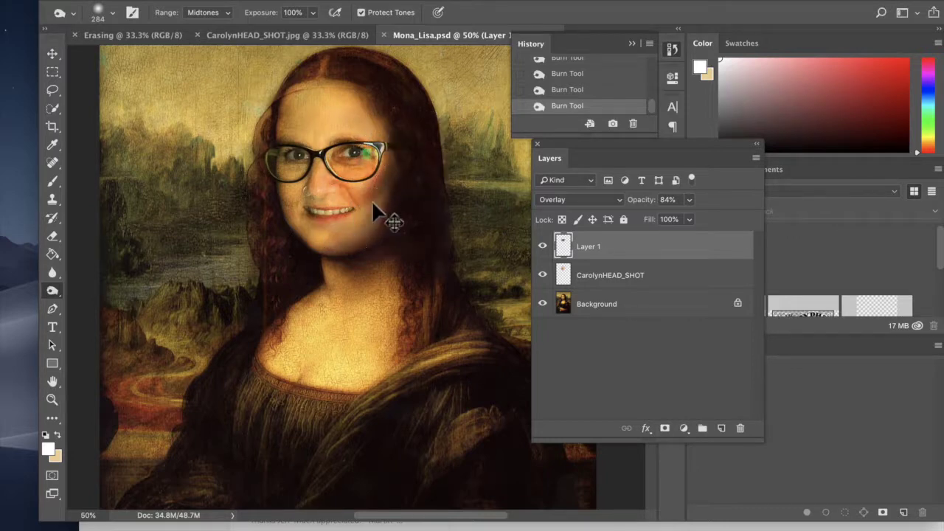
{"action": "left_click", "coordinate": [313, 13]}
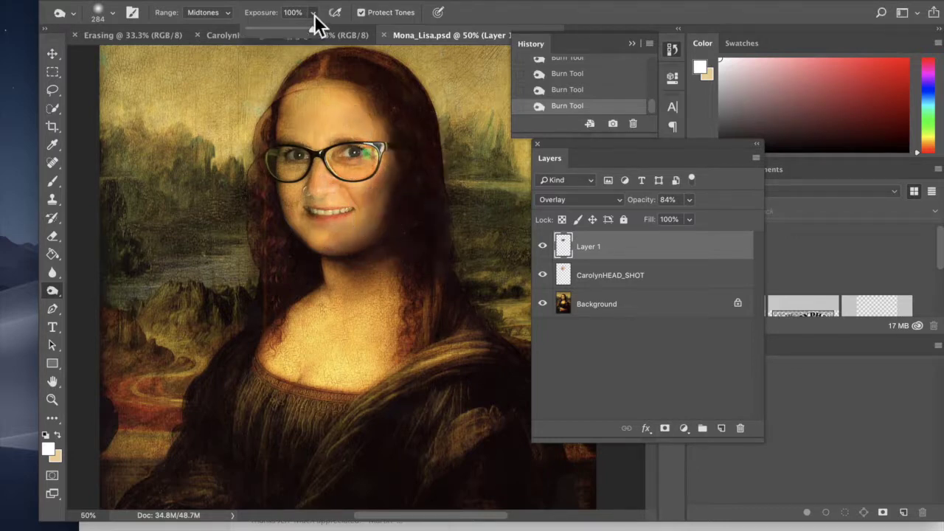
{"action": "left_click_drag", "start_coordinate": [267, 32], "coordinate": [261, 33]}
{"action": "left_click", "coordinate": [358, 170]}
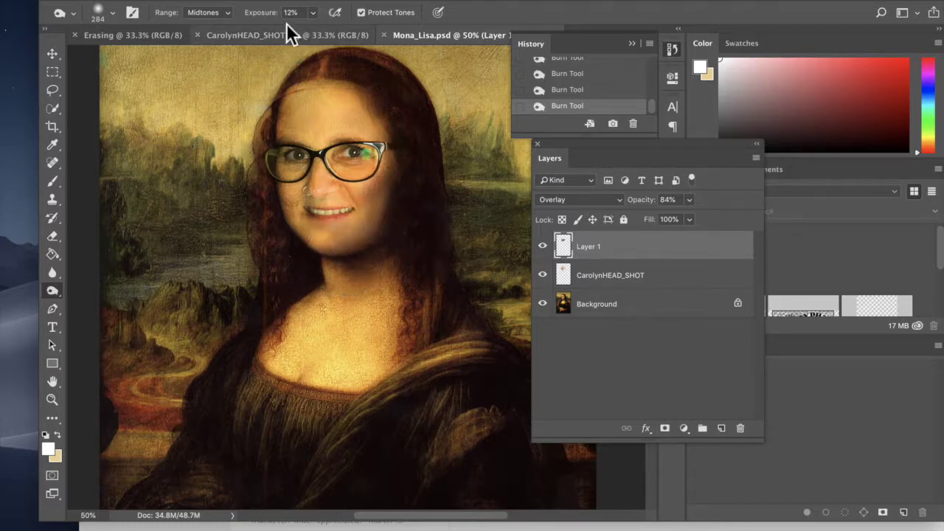
{"action": "left_click", "coordinate": [231, 13]}
{"action": "left_click", "coordinate": [224, 26]}
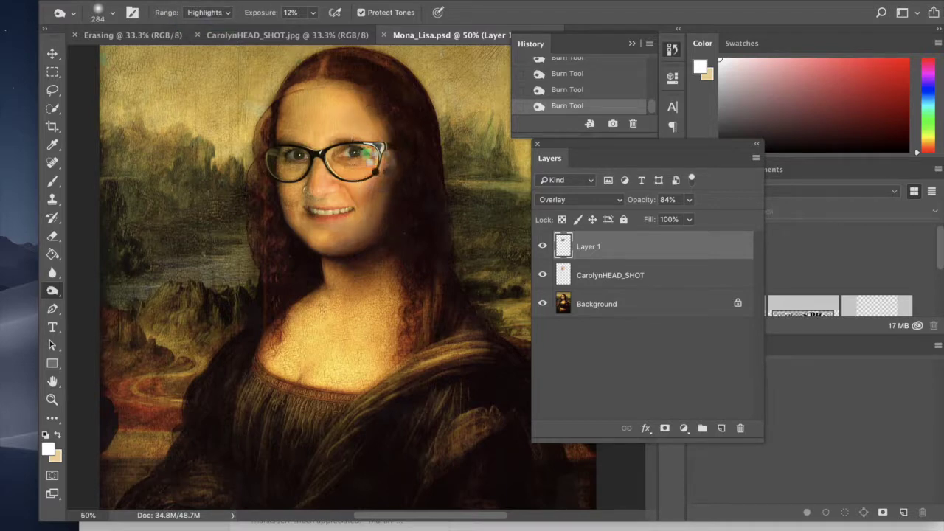
{"action": "mouse_move", "coordinate": [366, 140]}
{"action": "left_mouse_down"}
{"action": "mouse_move", "coordinate": [340, 210]}
{"action": "mouse_move", "coordinate": [378, 203]}
{"action": "mouse_move", "coordinate": [369, 221]}
{"action": "mouse_move", "coordinate": [328, 243]}
{"action": "mouse_move", "coordinate": [386, 236]}
{"action": "mouse_move", "coordinate": [343, 255]}
{"action": "mouse_move", "coordinate": [341, 270]}
{"action": "mouse_move", "coordinate": [392, 197]}
{"action": "mouse_move", "coordinate": [346, 262]}
{"action": "mouse_move", "coordinate": [371, 111]}
{"action": "mouse_move", "coordinate": [336, 240]}
{"action": "mouse_move", "coordinate": [399, 163]}
{"action": "mouse_move", "coordinate": [341, 138]}
{"action": "mouse_move", "coordinate": [335, 205]}
{"action": "mouse_move", "coordinate": [377, 136]}
{"action": "mouse_move", "coordinate": [361, 117]}
{"action": "left_mouse_up"}
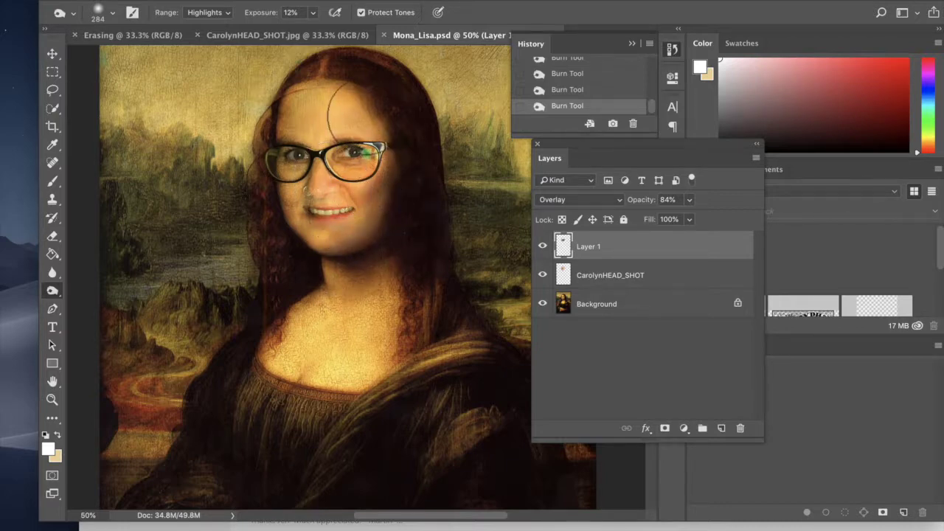
Step: Rename Layer 1 to 'crack texture', select the headshot layer and undo the stray burn strokes
{"action": "double_click", "coordinate": [595, 249]}
{"action": "type", "text": "C"}
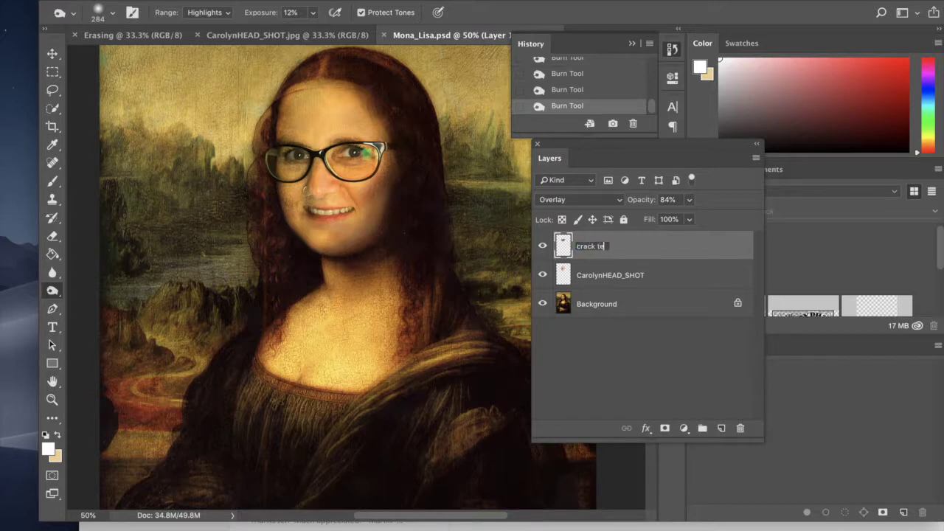
{"action": "left_click", "coordinate": [673, 278]}
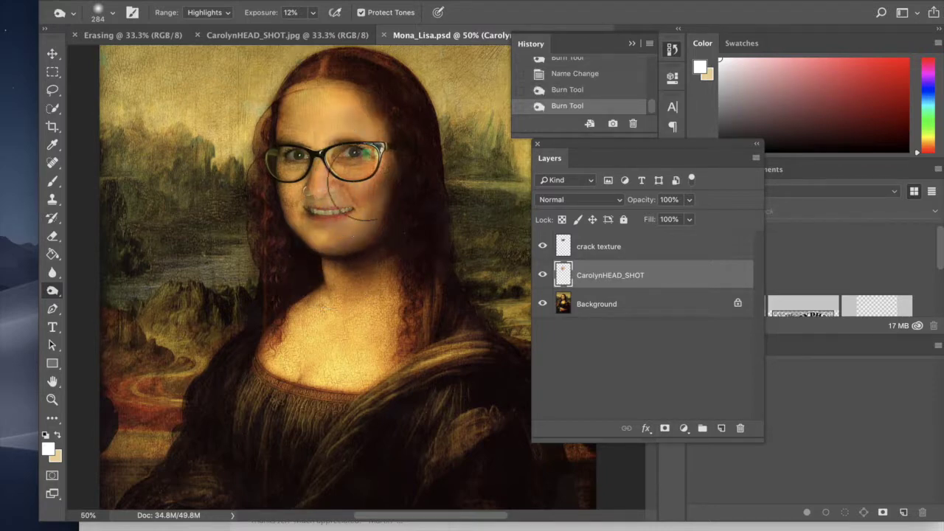
{"action": "key", "text": "super+z"}
{"action": "key", "text": "super+z"}
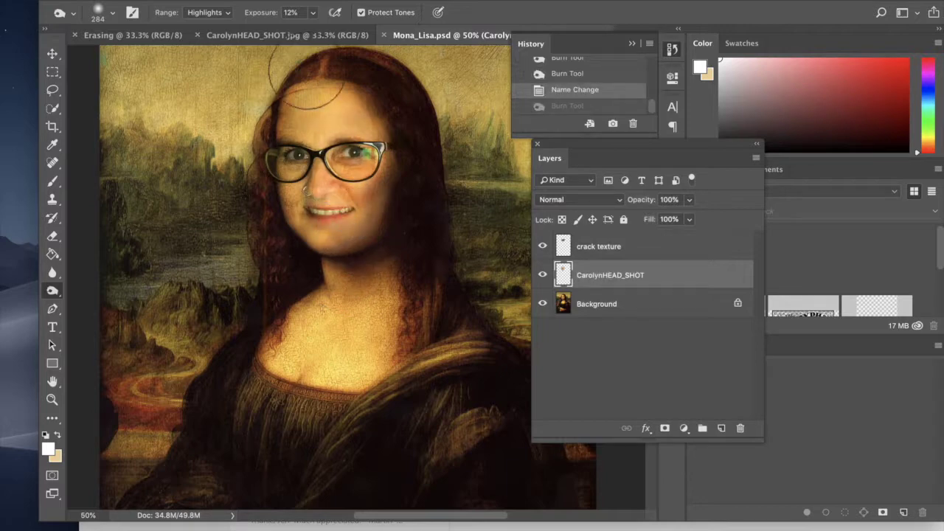
Step: Burn the headshot's face and glasses darker with the range set to Midtones
{"action": "left_click", "coordinate": [227, 13]}
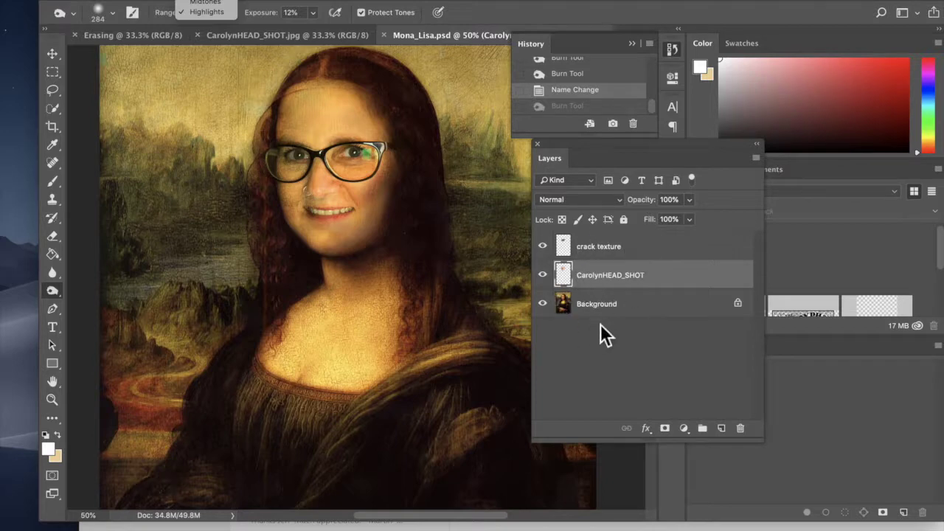
{"action": "left_click", "coordinate": [205, 2]}
{"action": "mouse_move", "coordinate": [375, 154]}
{"action": "left_mouse_down"}
{"action": "mouse_move", "coordinate": [354, 180]}
{"action": "mouse_move", "coordinate": [354, 144]}
{"action": "mouse_move", "coordinate": [362, 159]}
{"action": "mouse_move", "coordinate": [345, 206]}
{"action": "left_mouse_up"}
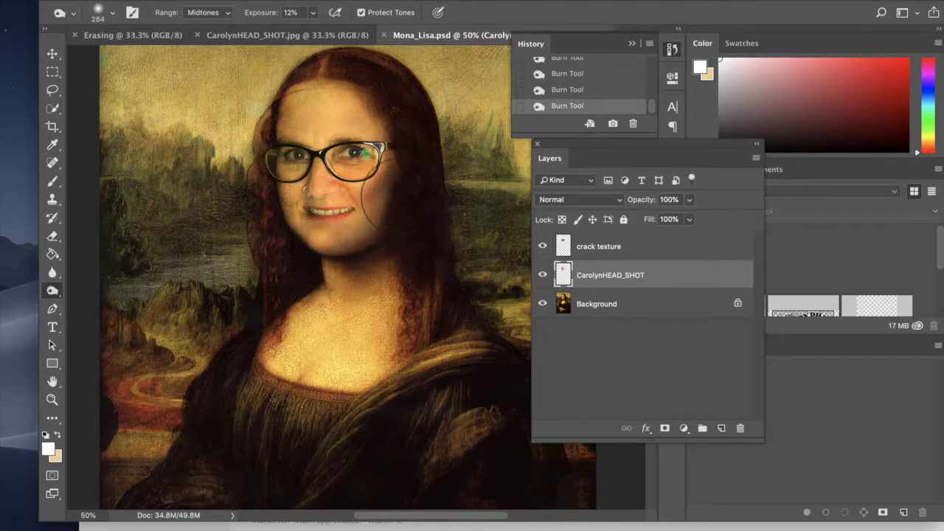
Step: Switch the burn range to Highlights and darken the right lens and cheek
{"action": "left_click", "coordinate": [225, 14]}
{"action": "left_click", "coordinate": [221, 23]}
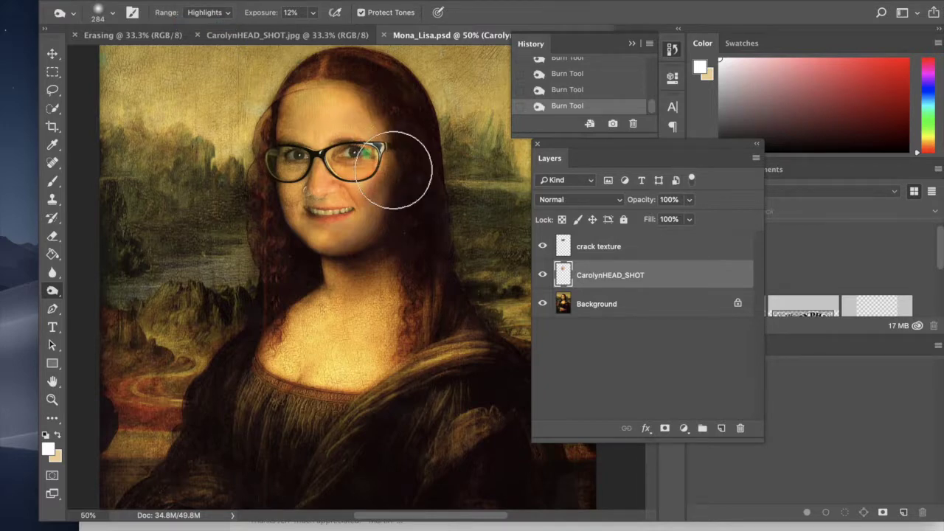
{"action": "mouse_move", "coordinate": [383, 175]}
{"action": "left_mouse_down"}
{"action": "mouse_move", "coordinate": [401, 151]}
{"action": "mouse_move", "coordinate": [403, 219]}
{"action": "mouse_move", "coordinate": [404, 169]}
{"action": "mouse_move", "coordinate": [398, 184]}
{"action": "mouse_move", "coordinate": [360, 205]}
{"action": "mouse_move", "coordinate": [394, 203]}
{"action": "mouse_move", "coordinate": [410, 173]}
{"action": "mouse_move", "coordinate": [406, 225]}
{"action": "mouse_move", "coordinate": [376, 257]}
{"action": "mouse_move", "coordinate": [397, 245]}
{"action": "mouse_move", "coordinate": [409, 178]}
{"action": "mouse_move", "coordinate": [400, 233]}
{"action": "mouse_move", "coordinate": [390, 142]}
{"action": "mouse_move", "coordinate": [371, 122]}
{"action": "mouse_move", "coordinate": [387, 155]}
{"action": "mouse_move", "coordinate": [341, 148]}
{"action": "mouse_move", "coordinate": [429, 145]}
{"action": "mouse_move", "coordinate": [450, 165]}
{"action": "mouse_move", "coordinate": [424, 264]}
{"action": "mouse_move", "coordinate": [433, 259]}
{"action": "mouse_move", "coordinate": [429, 288]}
{"action": "mouse_move", "coordinate": [473, 329]}
{"action": "left_mouse_up"}
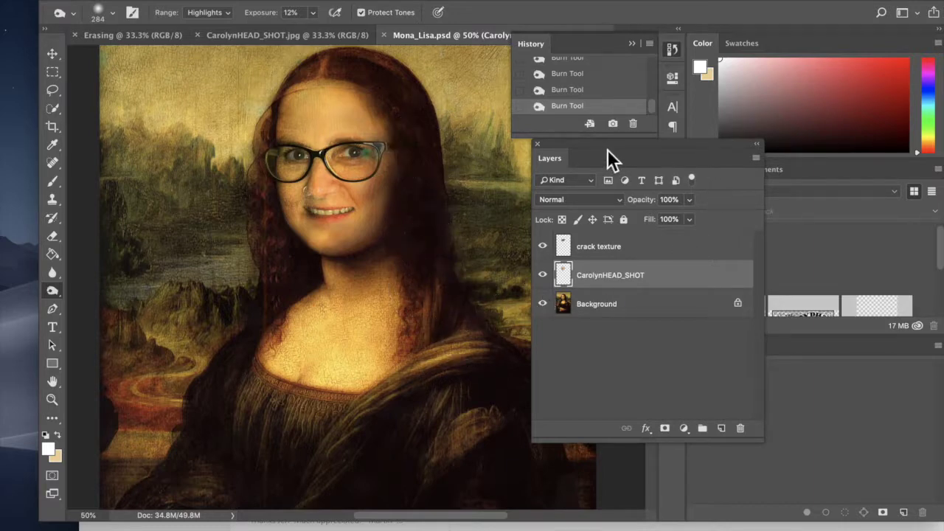
Step: Dock the Layers panel with the right-hand panels, fit the painting on screen, and collapse History
{"action": "left_click_drag", "start_coordinate": [604, 145], "coordinate": [739, 184]}
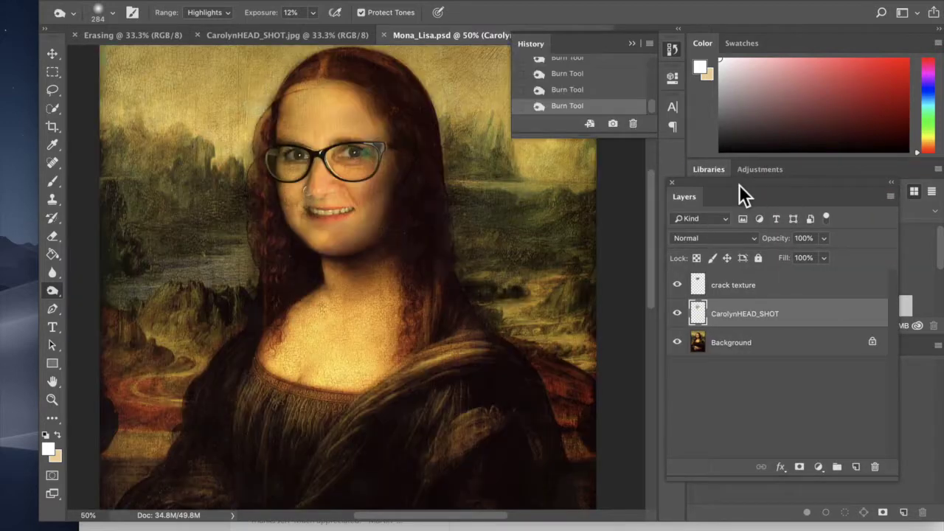
{"action": "key", "text": "super+0"}
{"action": "left_click", "coordinate": [633, 45]}
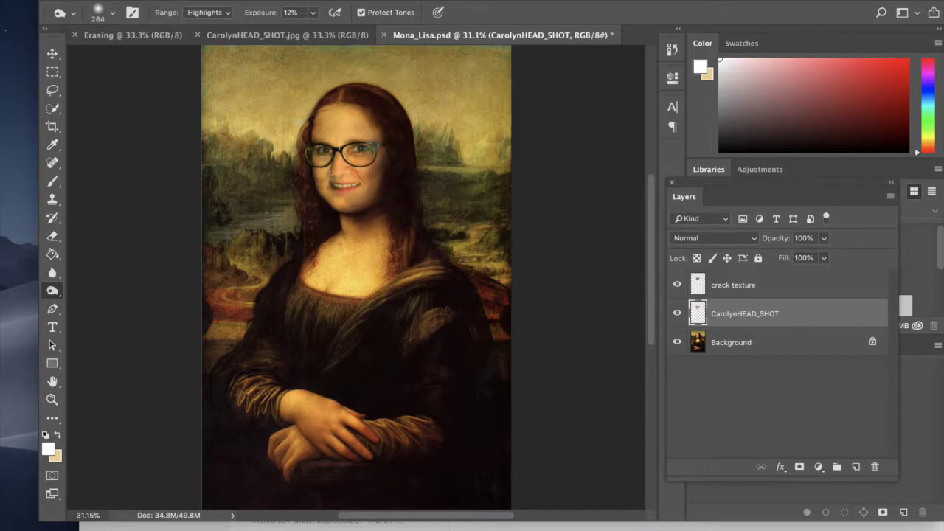
Step: Save the composite as a layered Photoshop PSD in the MKT1150 2018 folder, prefixing the subject's first name
{"action": "left_click", "coordinate": [118, 0]}
{"action": "left_click", "coordinate": [135, 112]}
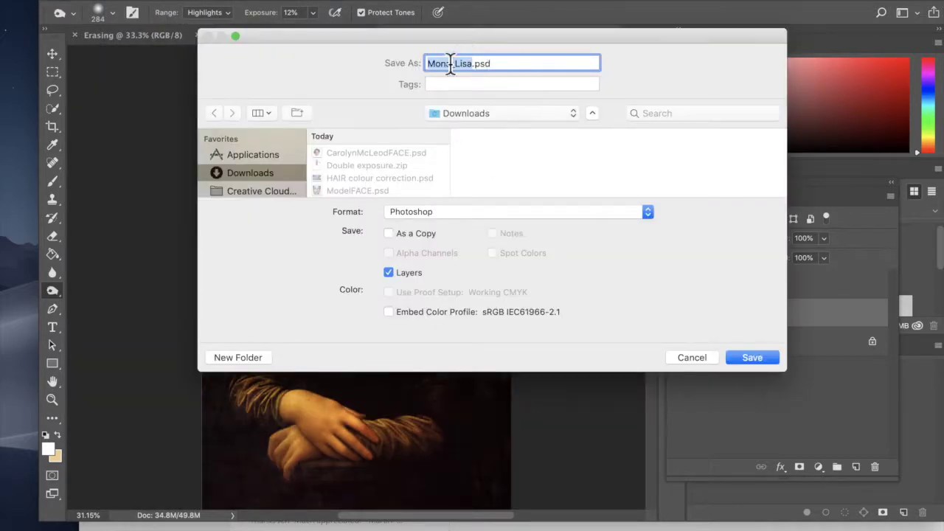
{"action": "left_click", "coordinate": [469, 116]}
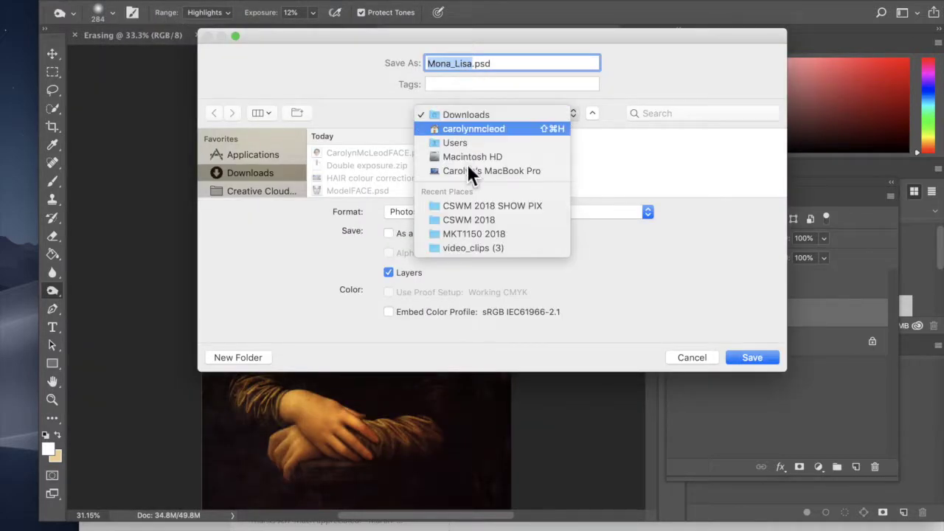
{"action": "left_click", "coordinate": [467, 235]}
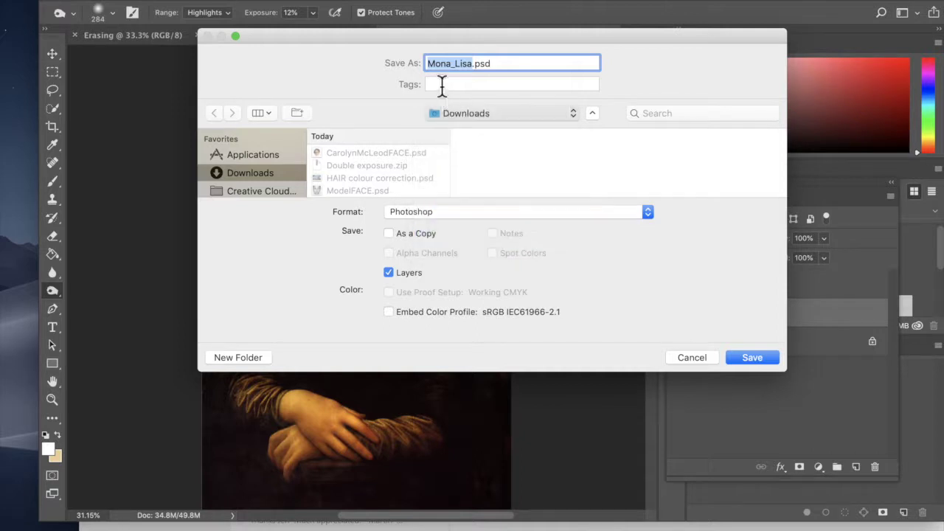
{"action": "left_click", "coordinate": [430, 65]}
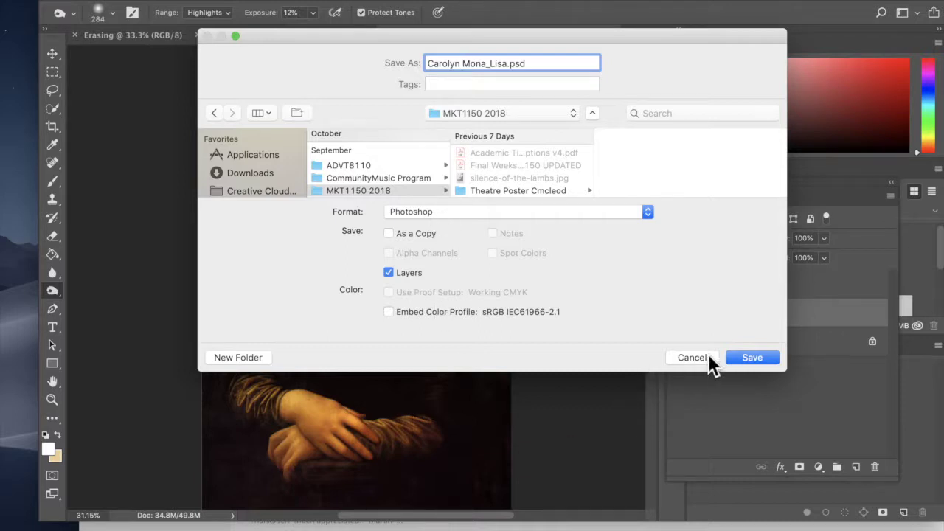
{"action": "left_click", "coordinate": [443, 214]}
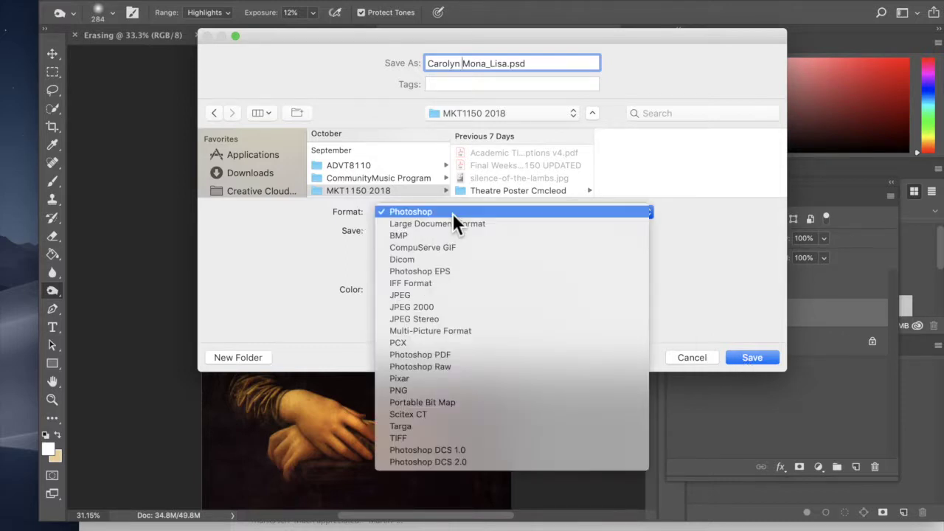
{"action": "left_click", "coordinate": [707, 217]}
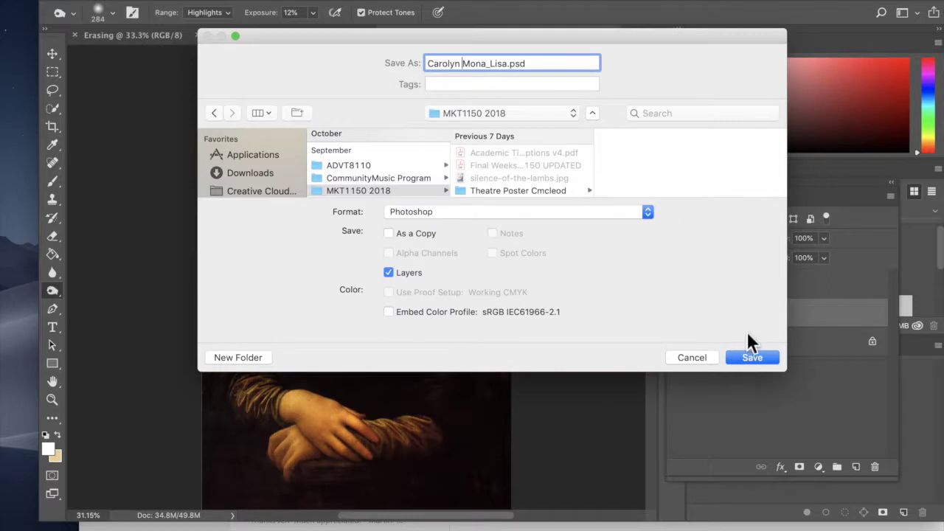
{"action": "left_click", "coordinate": [750, 357]}
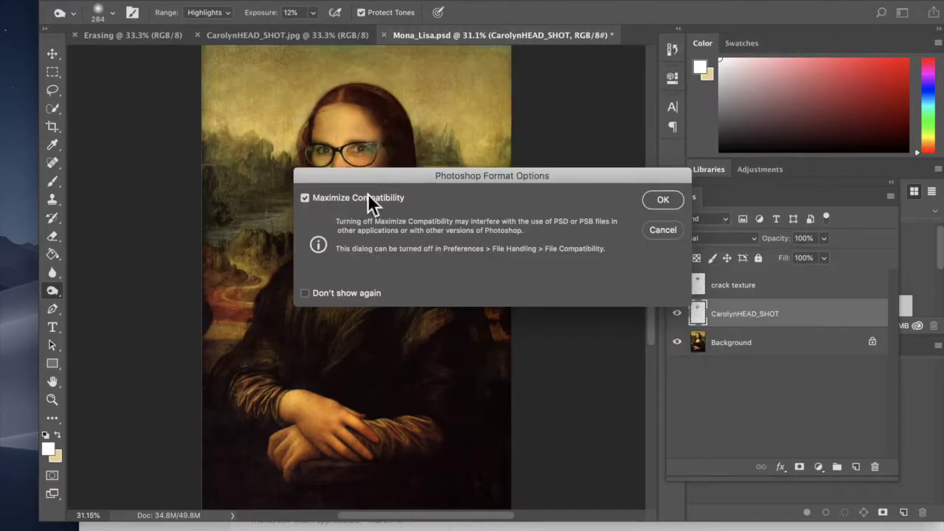
{"action": "left_click", "coordinate": [664, 200]}
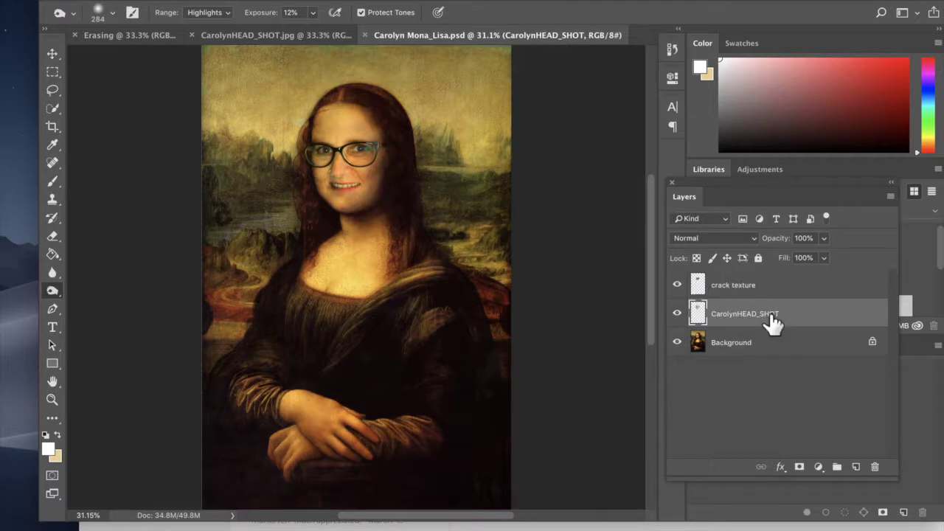
Step: Toggle the crack texture and headshot face layers on and off to compare against the original painting
{"action": "left_click", "coordinate": [677, 284]}
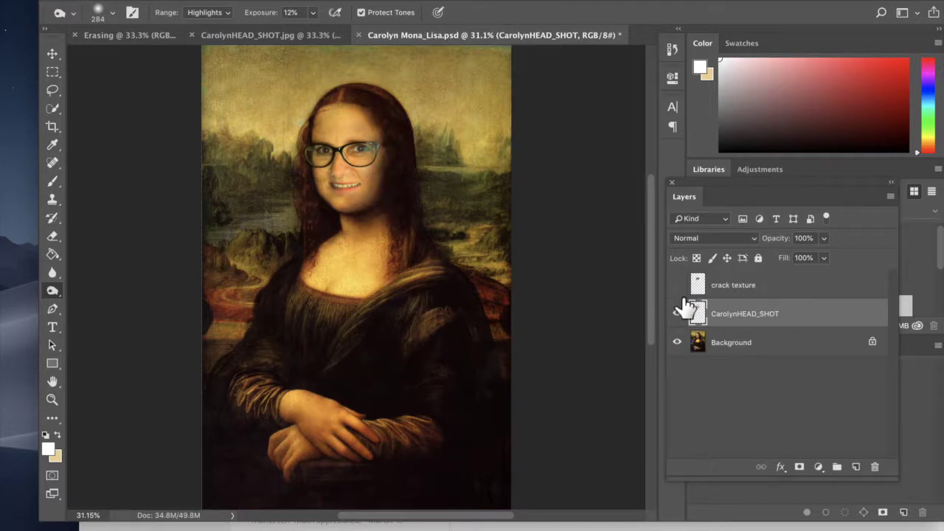
{"action": "left_click", "coordinate": [678, 313]}
{"action": "left_click", "coordinate": [677, 314]}
{"action": "left_click", "coordinate": [677, 284]}
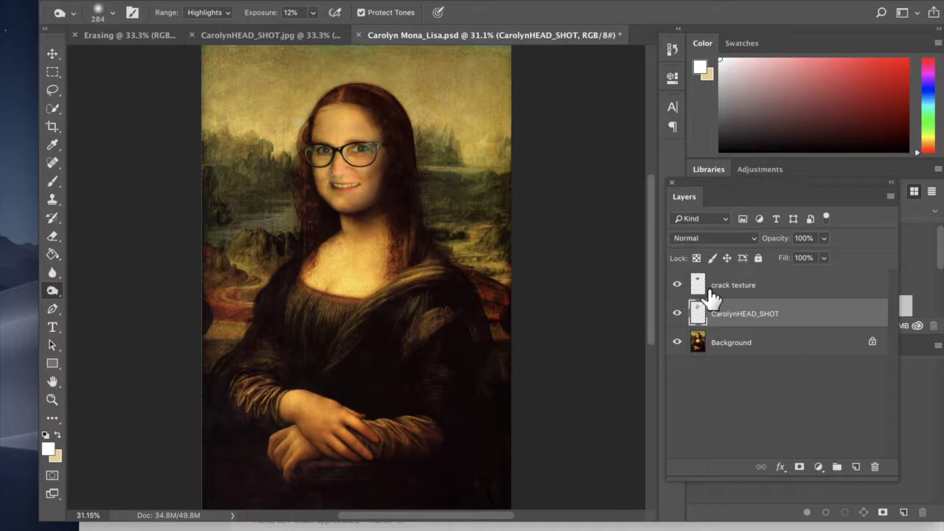
{"action": "left_click", "coordinate": [714, 289]}
{"action": "left_click", "coordinate": [680, 286]}
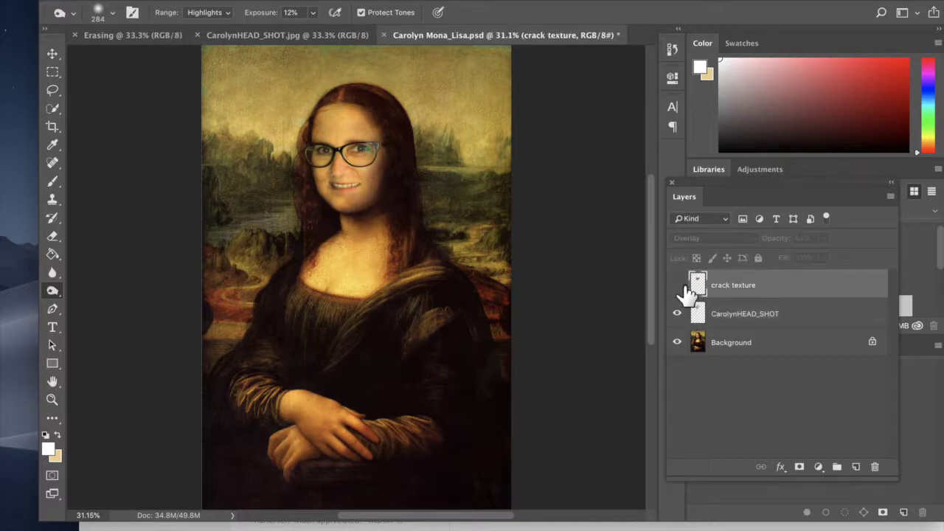
{"action": "left_click", "coordinate": [680, 286]}
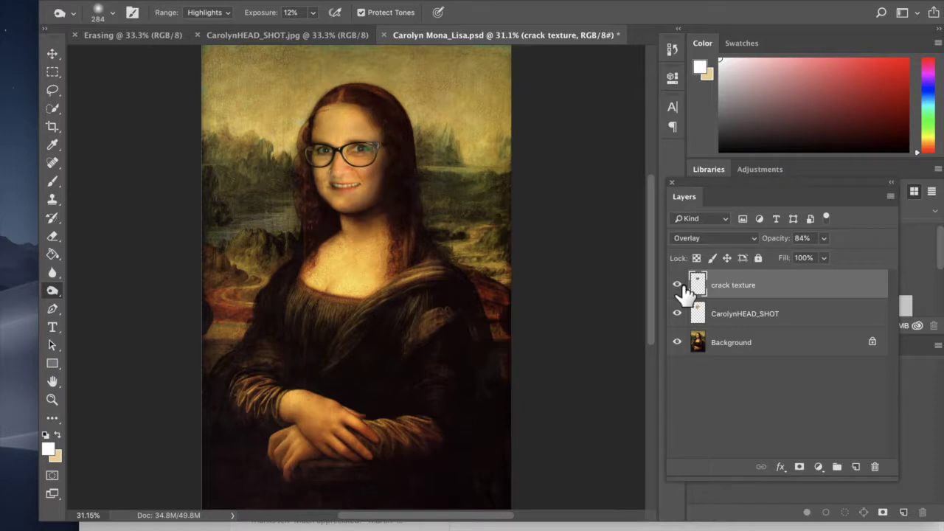
{"action": "left_click", "coordinate": [680, 285]}
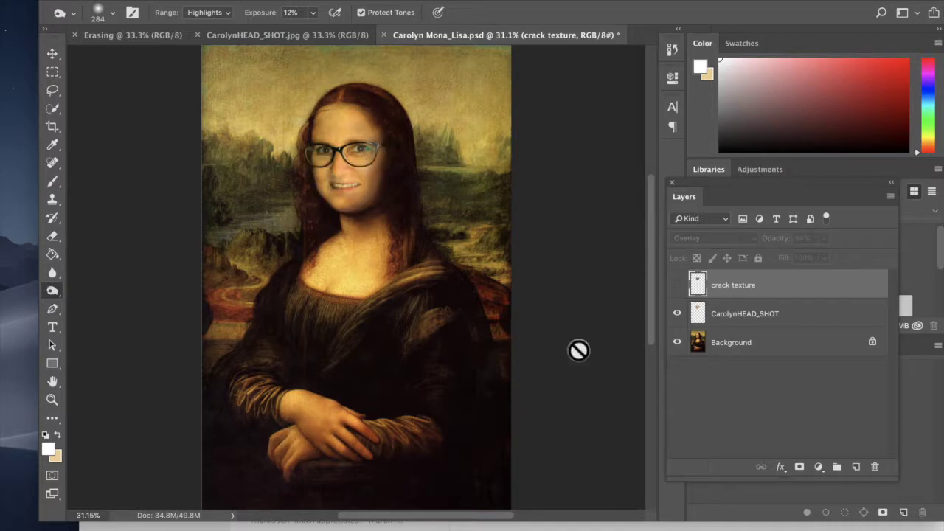
{"action": "left_click", "coordinate": [678, 286]}
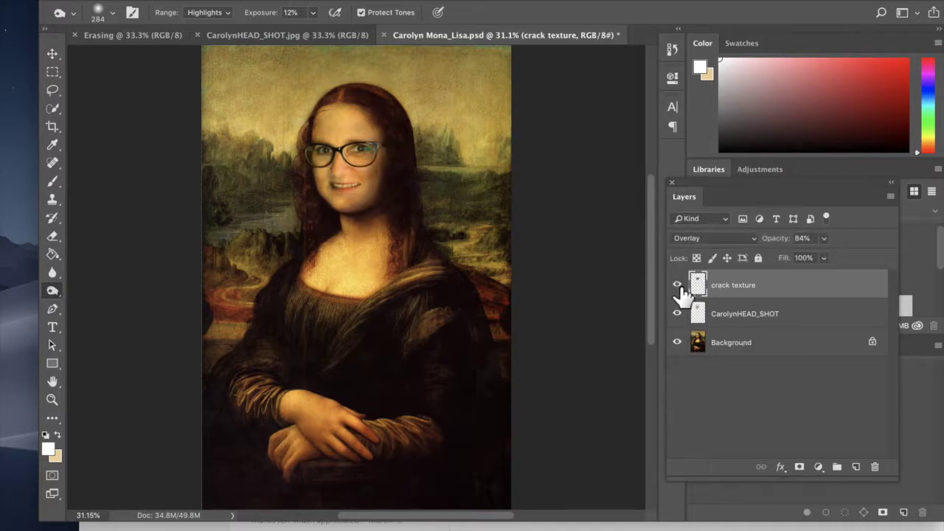
{"action": "left_click", "coordinate": [678, 285]}
Step: Delete the crack texture layer, then compare the headshot face shown and hidden
{"action": "left_click", "coordinate": [681, 290]}
{"action": "left_click_drag", "start_coordinate": [833, 295], "coordinate": [881, 469]}
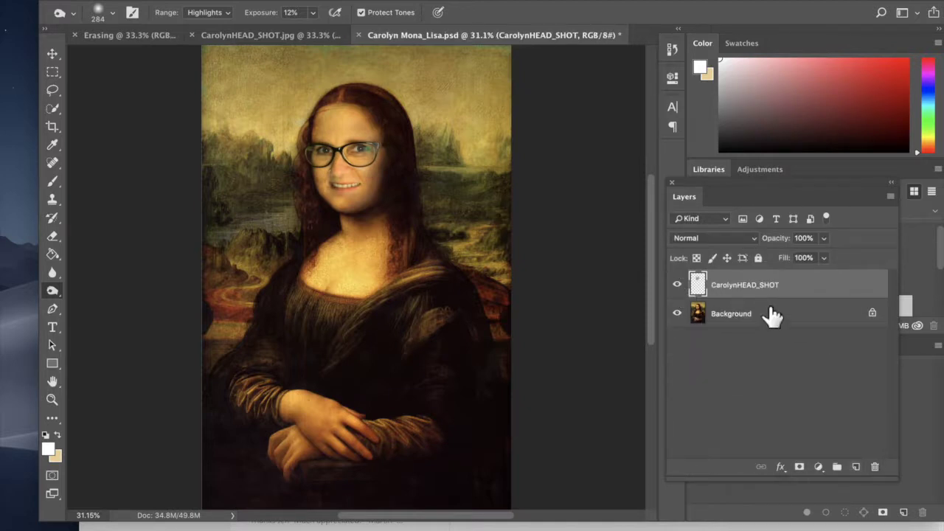
{"action": "left_click", "coordinate": [679, 286]}
{"action": "left_click", "coordinate": [678, 286]}
{"action": "left_click", "coordinate": [678, 285]}
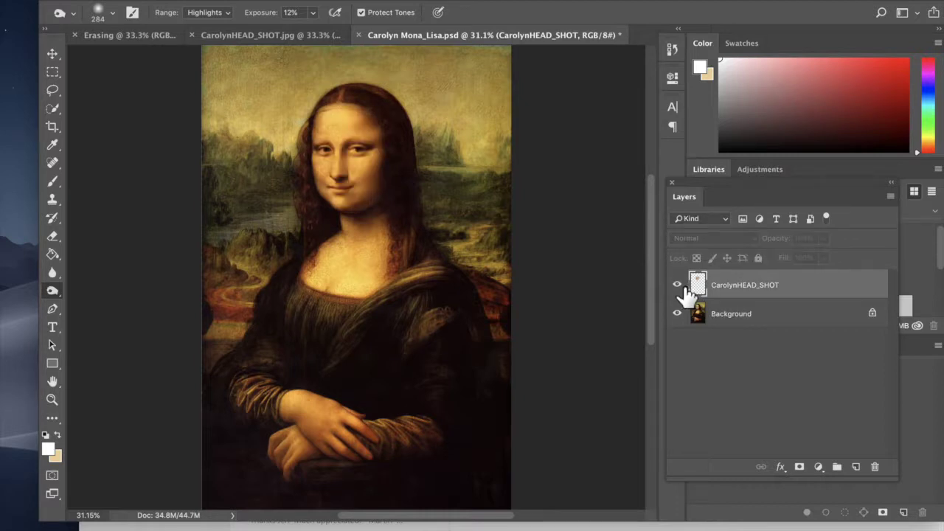
{"action": "left_click", "coordinate": [679, 285]}
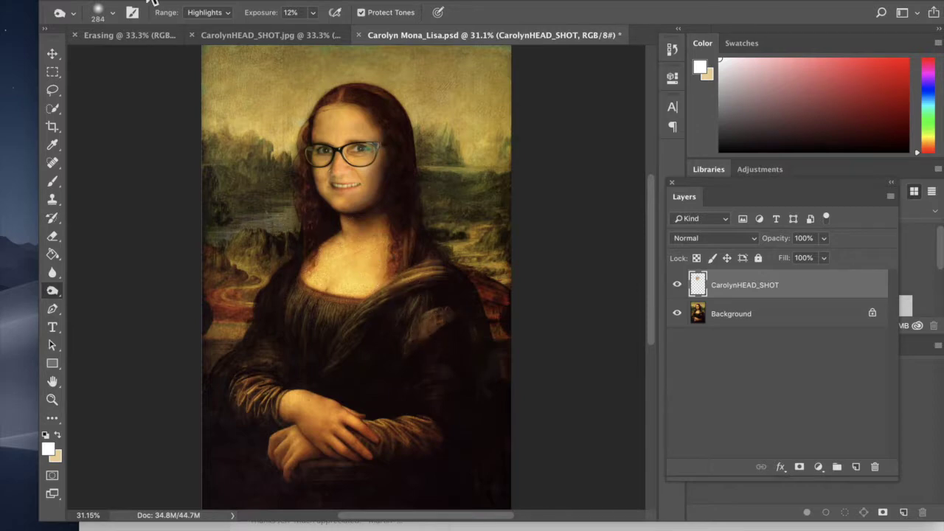
{"action": "left_click", "coordinate": [118, 0]}
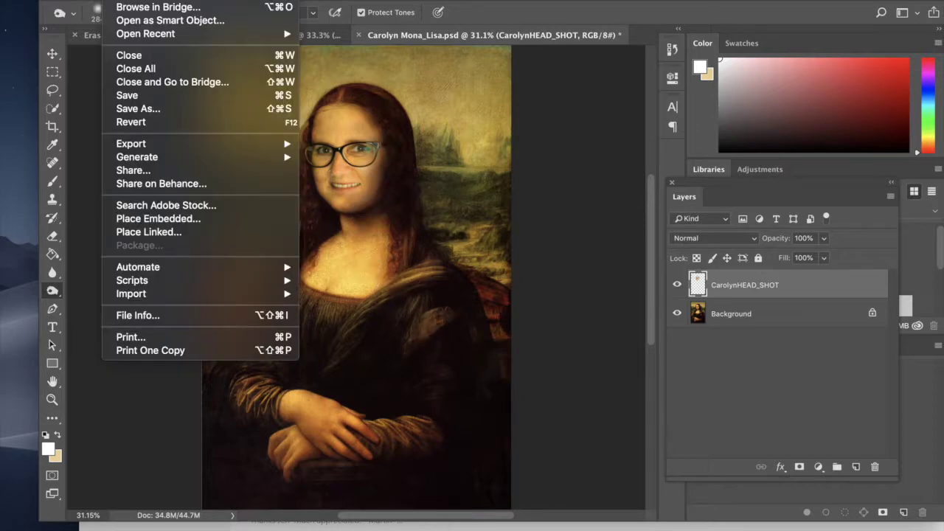
Step: Resave the layered PSD, replacing the existing file so the crack texture is gone
{"action": "left_click", "coordinate": [129, 109]}
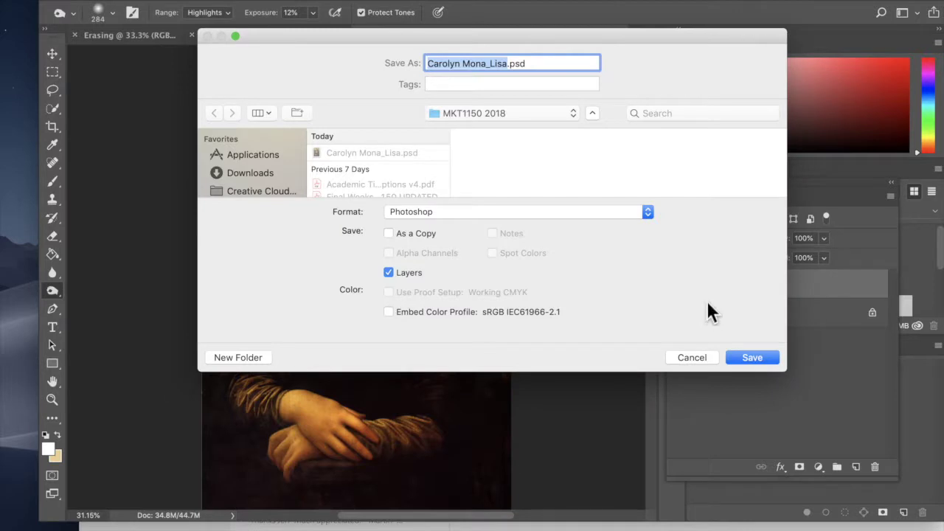
{"action": "left_click", "coordinate": [757, 360]}
{"action": "left_click", "coordinate": [759, 355]}
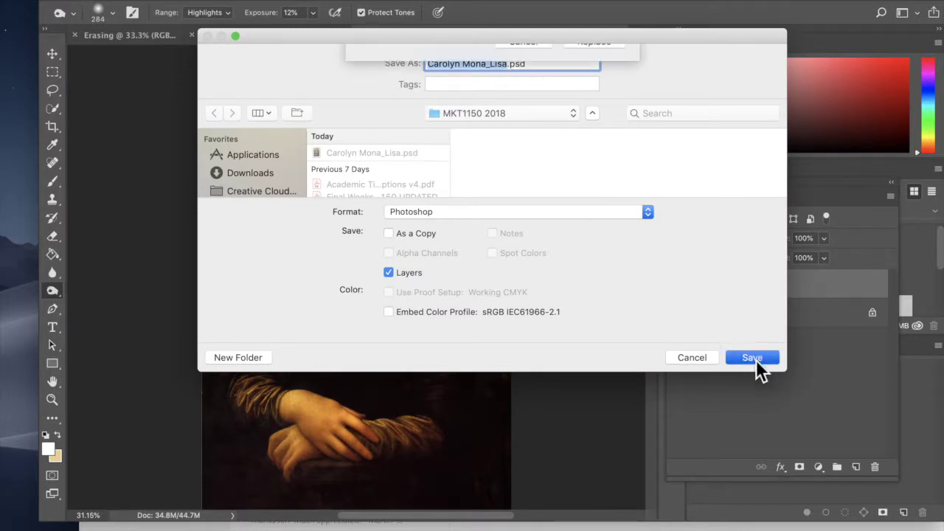
{"action": "left_click", "coordinate": [594, 128]}
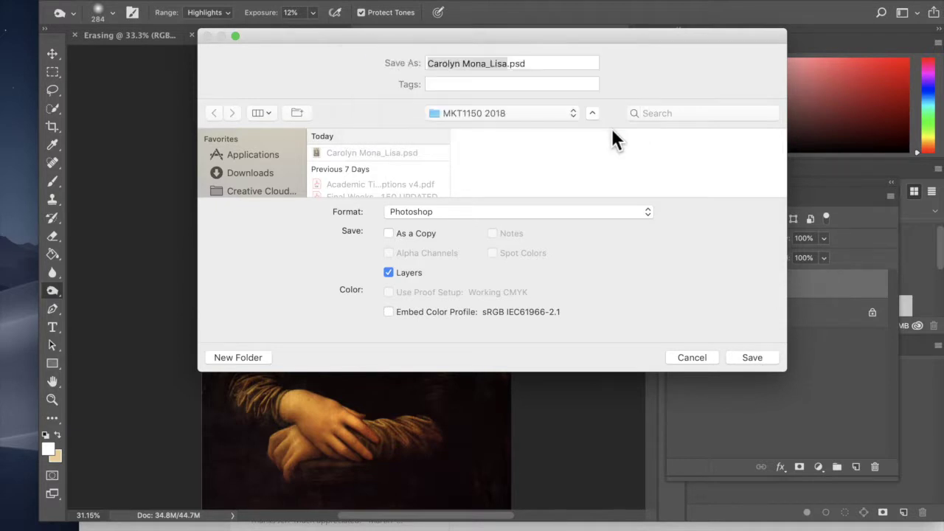
{"action": "left_click", "coordinate": [662, 202]}
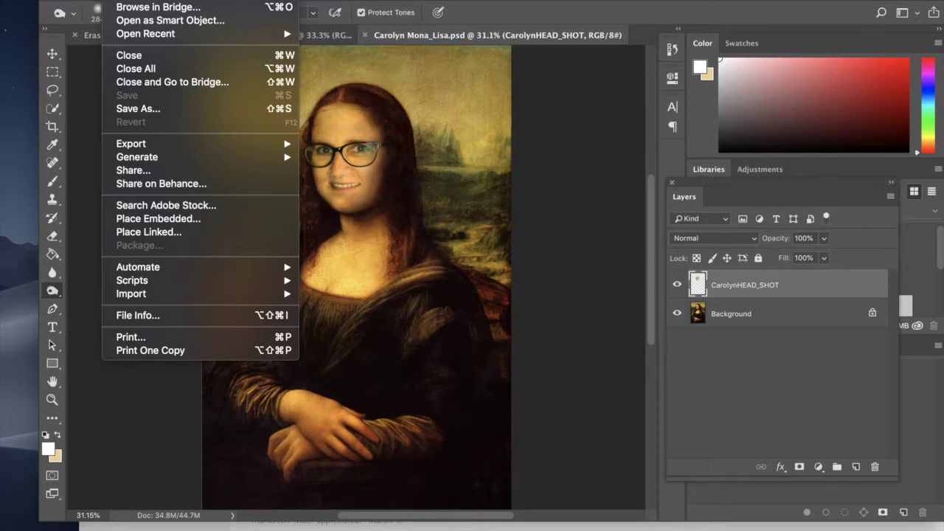
{"action": "left_click", "coordinate": [150, 110]}
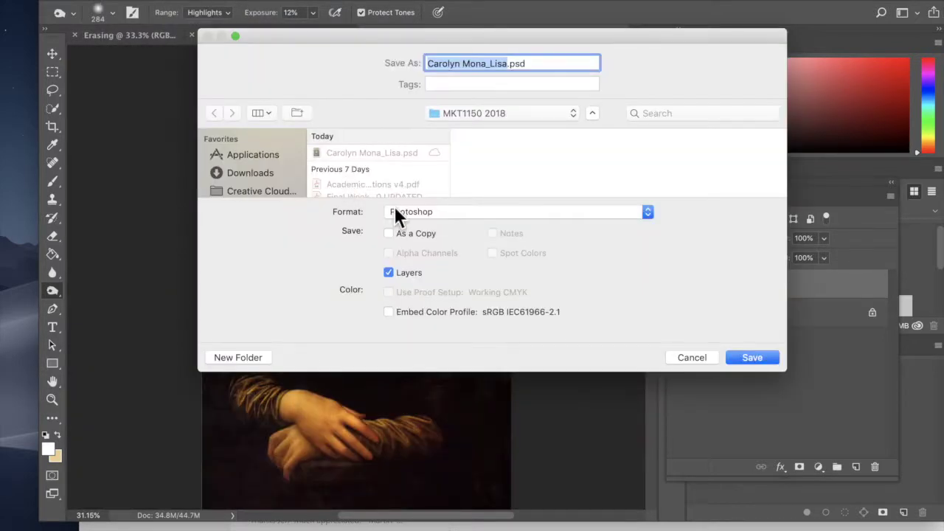
Step: Save a JPEG copy with the JPEG Options quality set to 8 (High)
{"action": "left_click", "coordinate": [442, 217]}
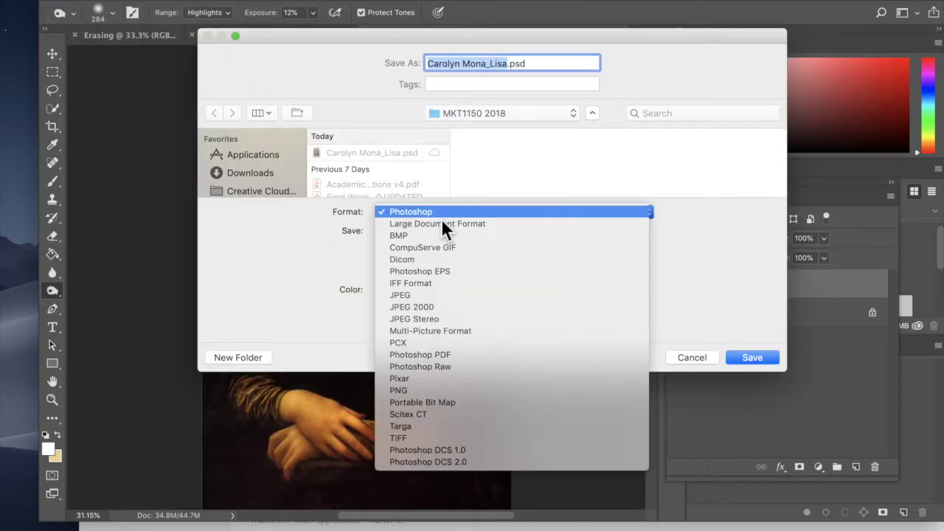
{"action": "left_click", "coordinate": [435, 297]}
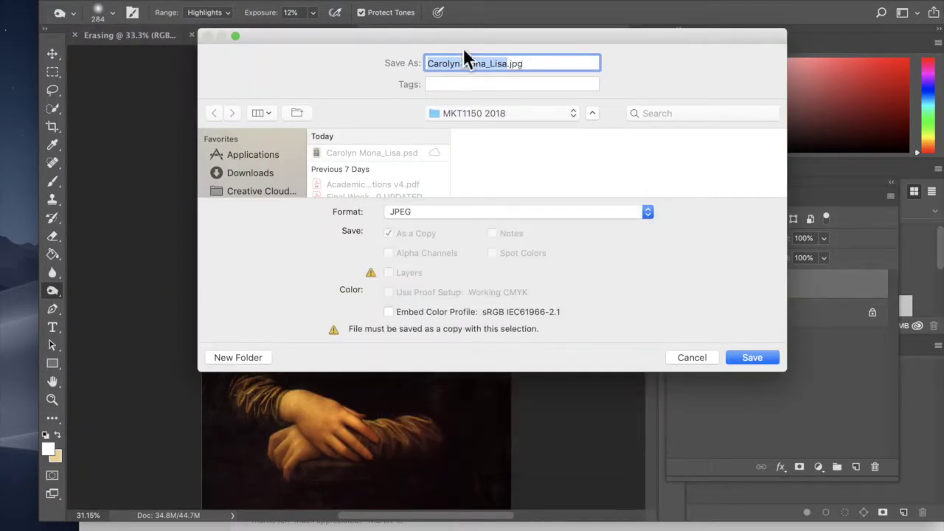
{"action": "left_click", "coordinate": [752, 357]}
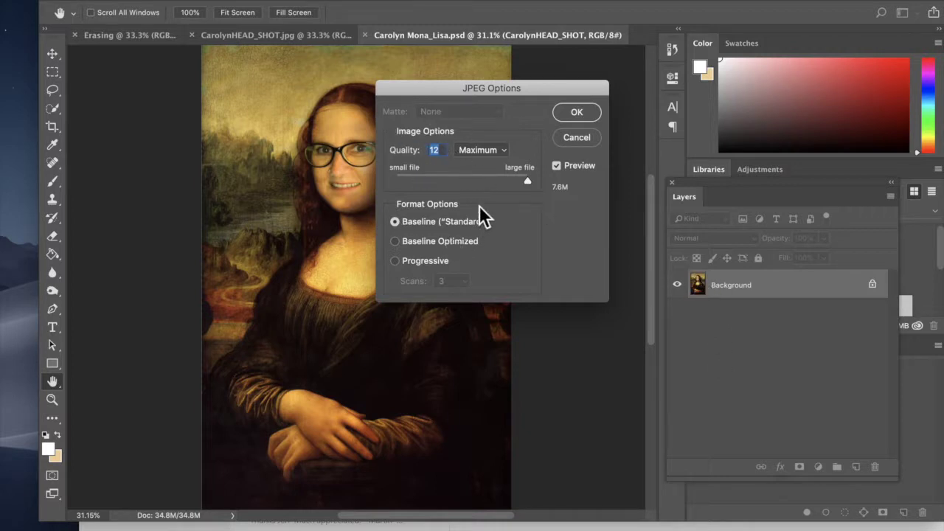
{"action": "left_click_drag", "start_coordinate": [527, 185], "coordinate": [488, 183]}
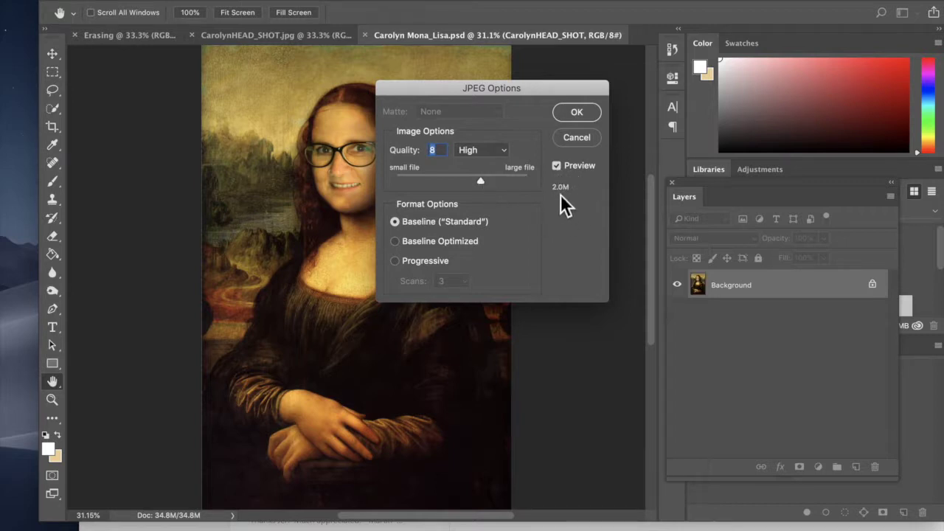
{"action": "left_click_drag", "start_coordinate": [484, 182], "coordinate": [538, 183]}
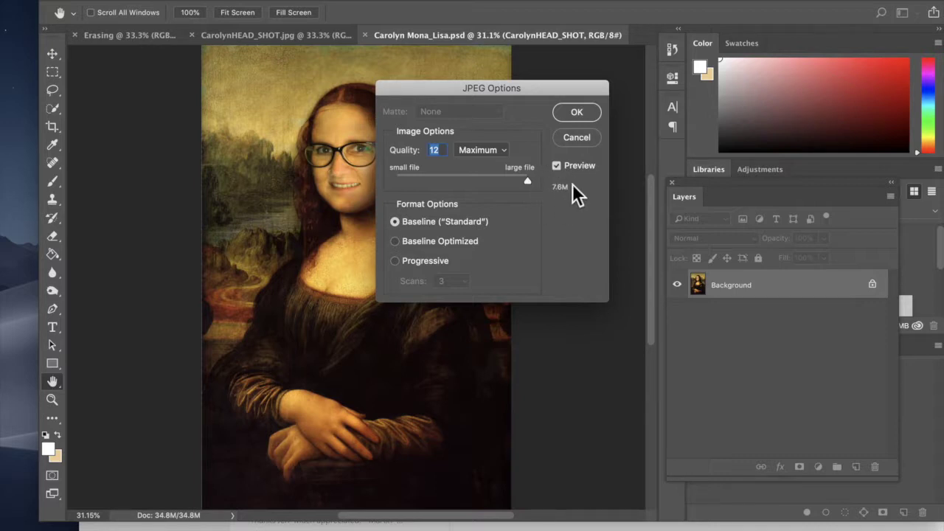
{"action": "left_click_drag", "start_coordinate": [531, 182], "coordinate": [497, 181]}
Step: Confirm the JPEG options and bring up the Movavi Screen Recorder controls to stop recording
{"action": "left_click", "coordinate": [580, 113]}
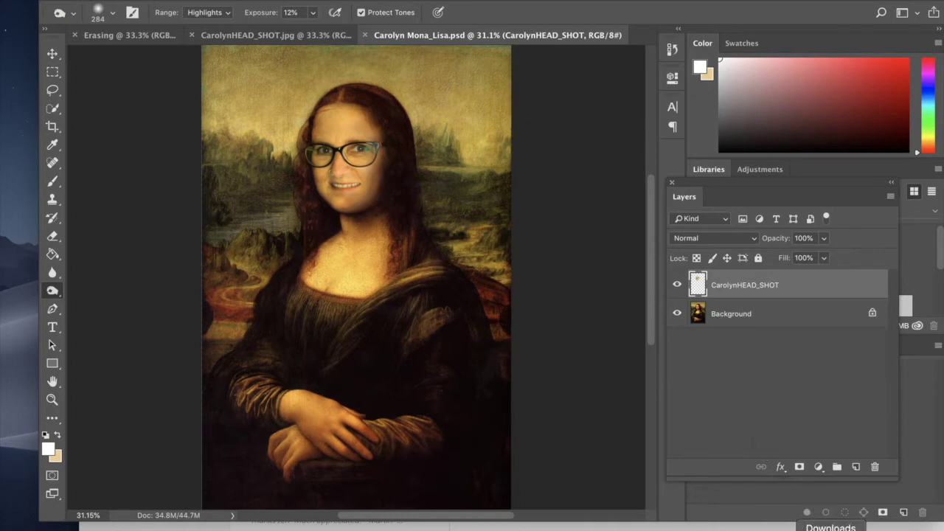
{"action": "left_click", "coordinate": [841, 524]}
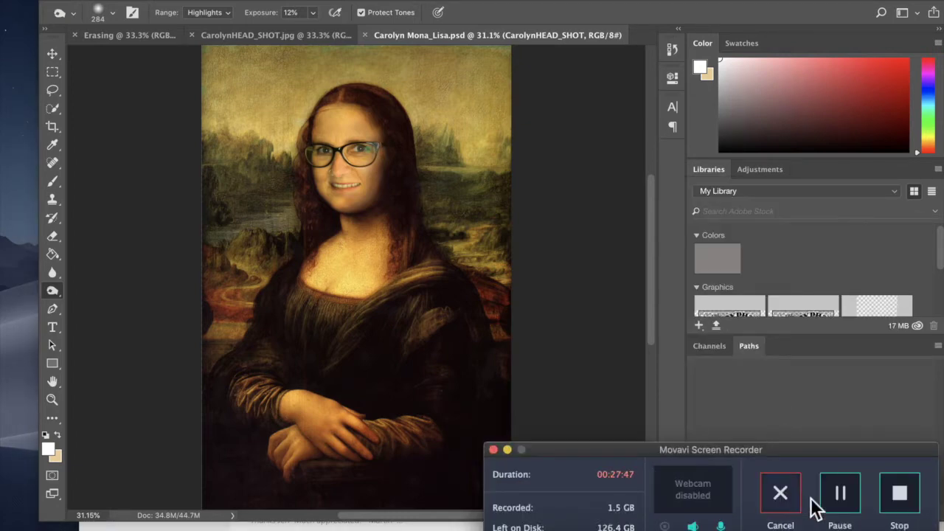